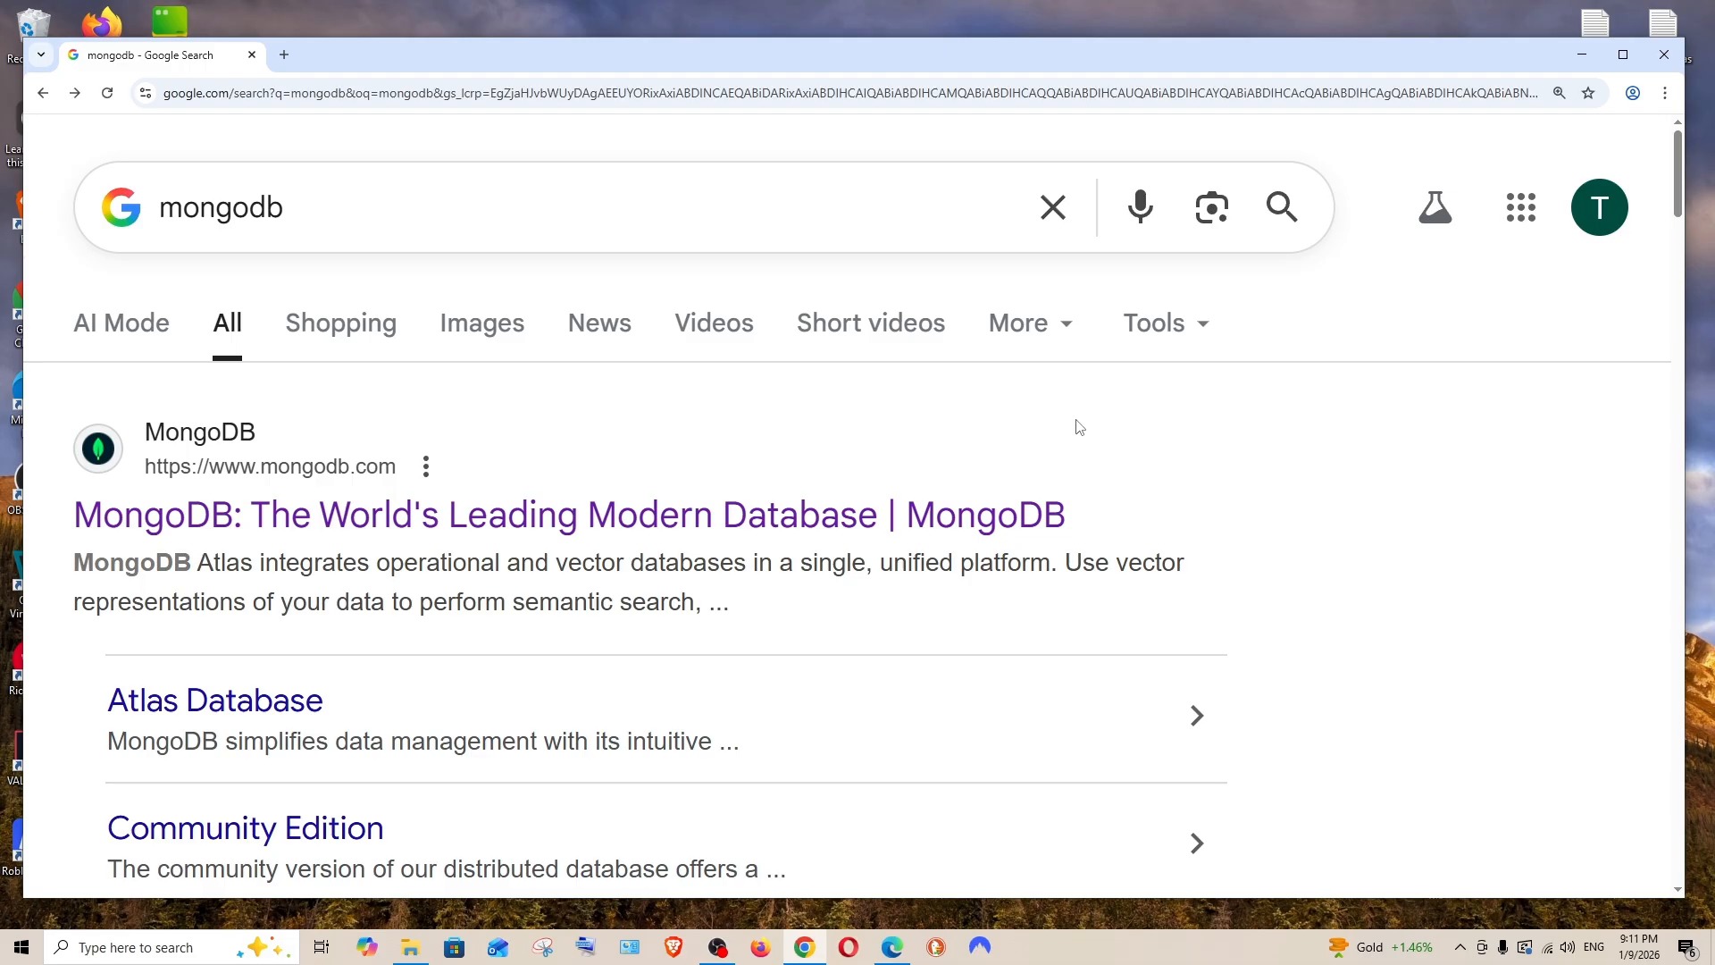
Open the official MongoDB website from the search results and enlarge the page to 175%.
click(294, 528)
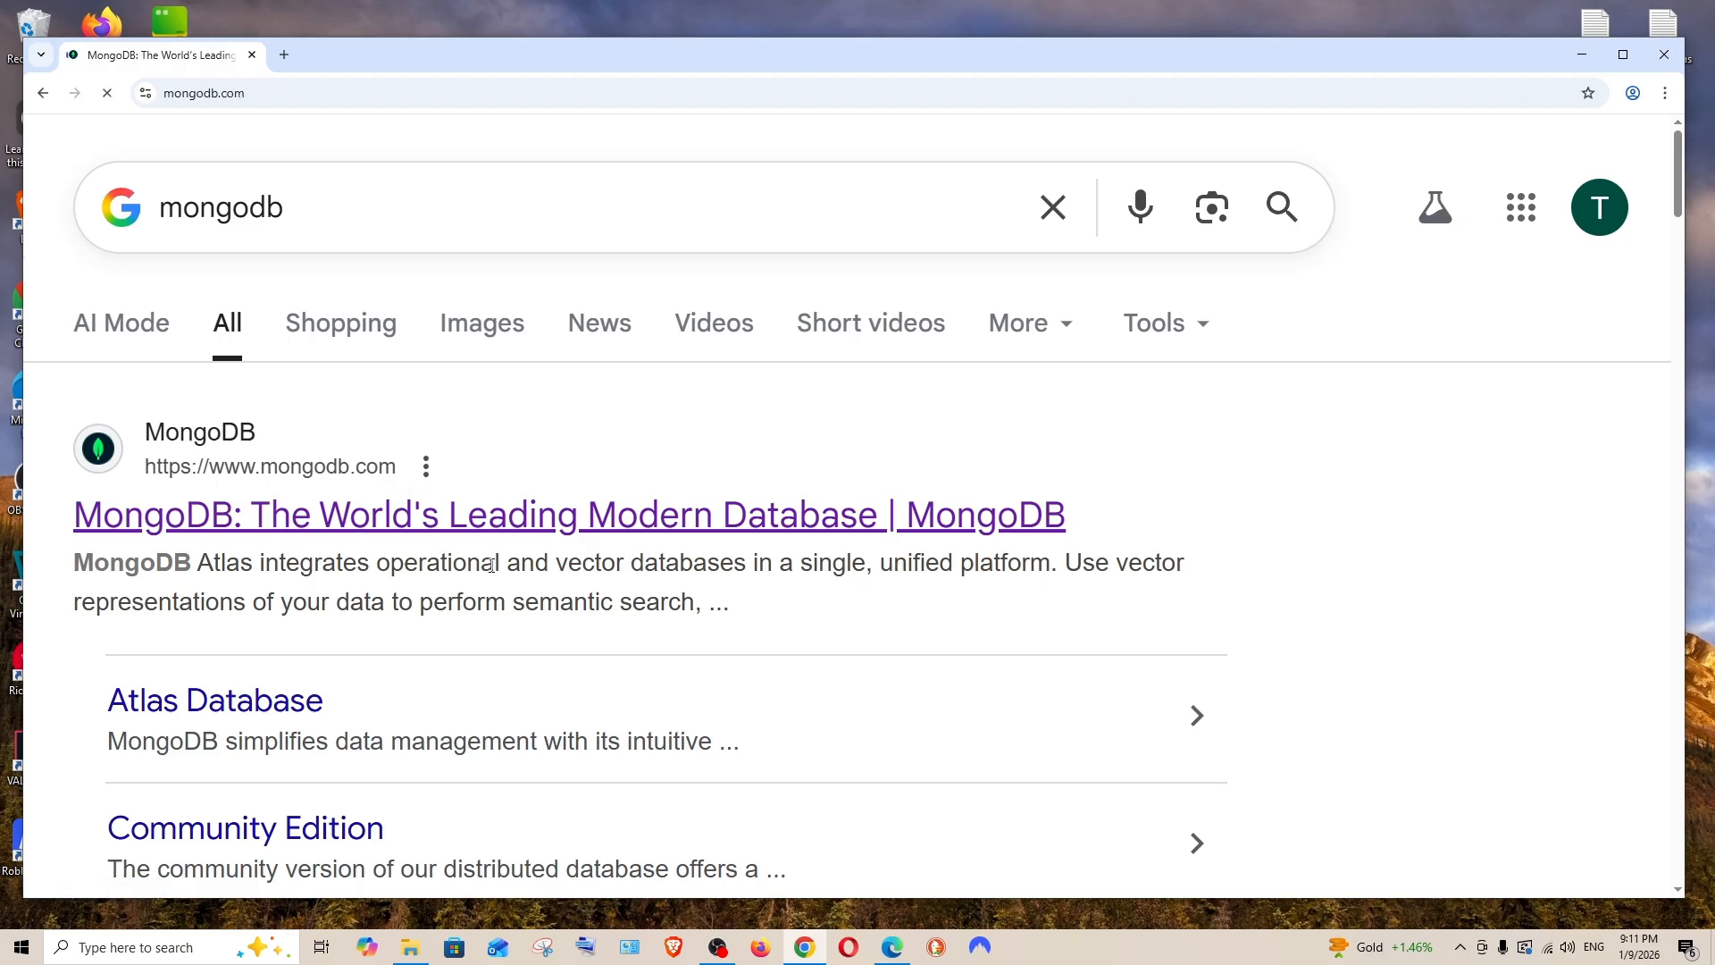
key(ctrl+plus)
key(ctrl+plus)
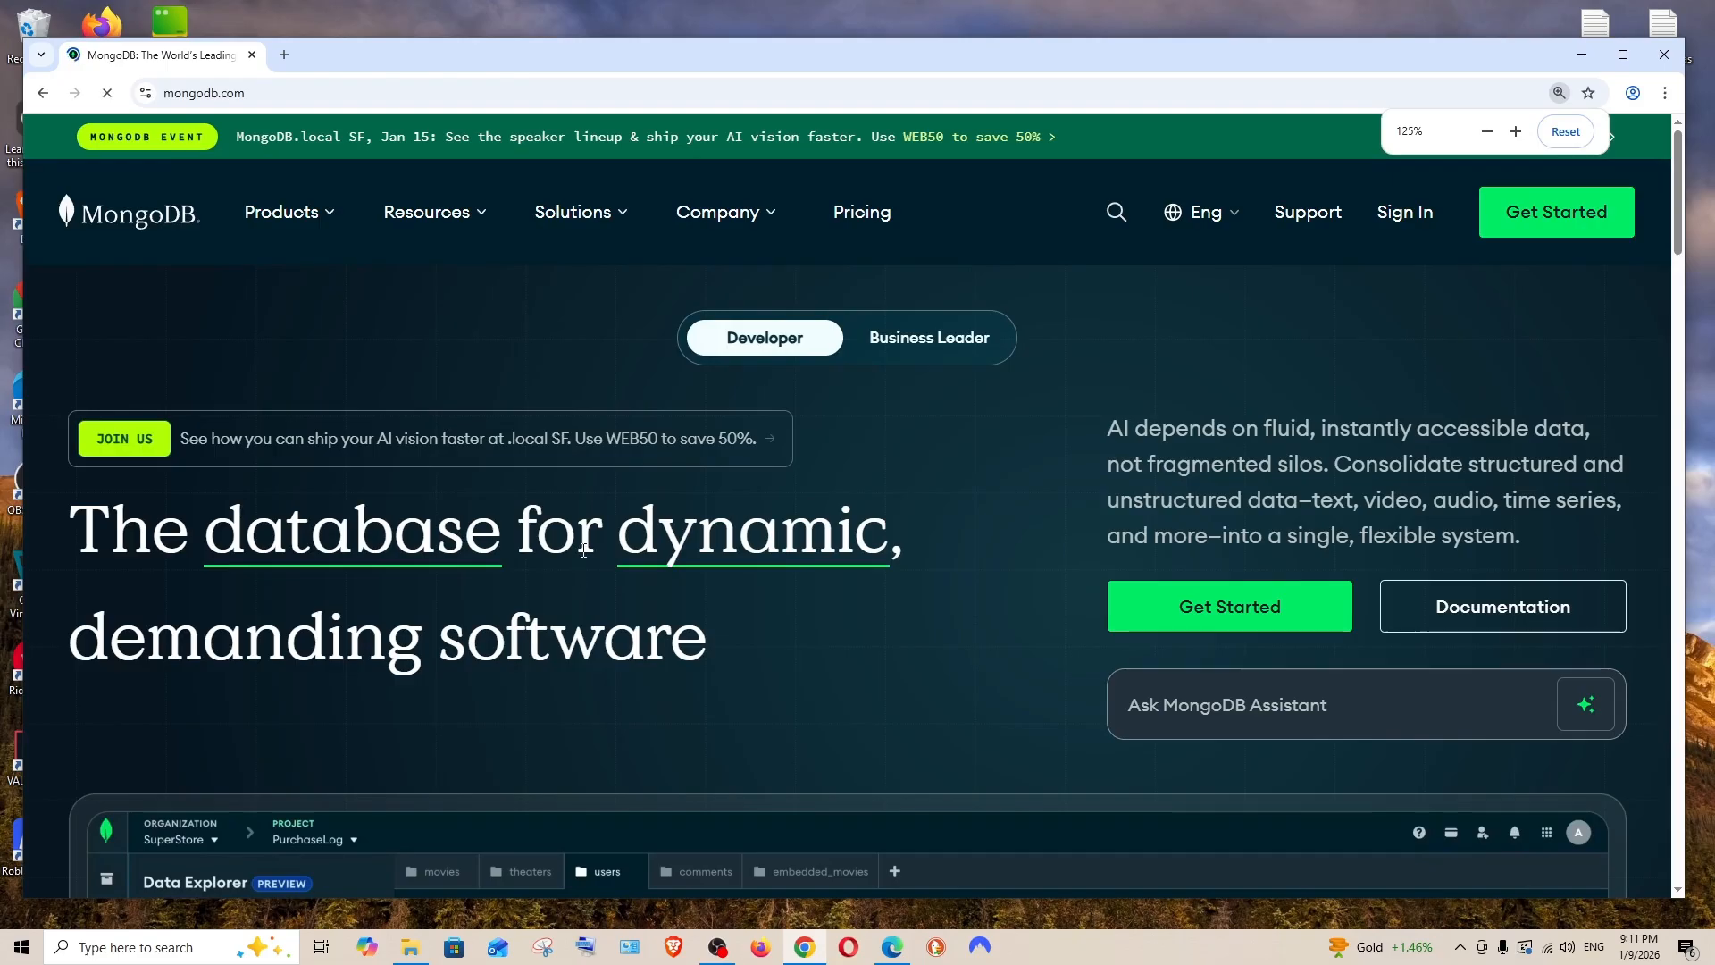
key(ctrl+plus)
key(ctrl+plus)
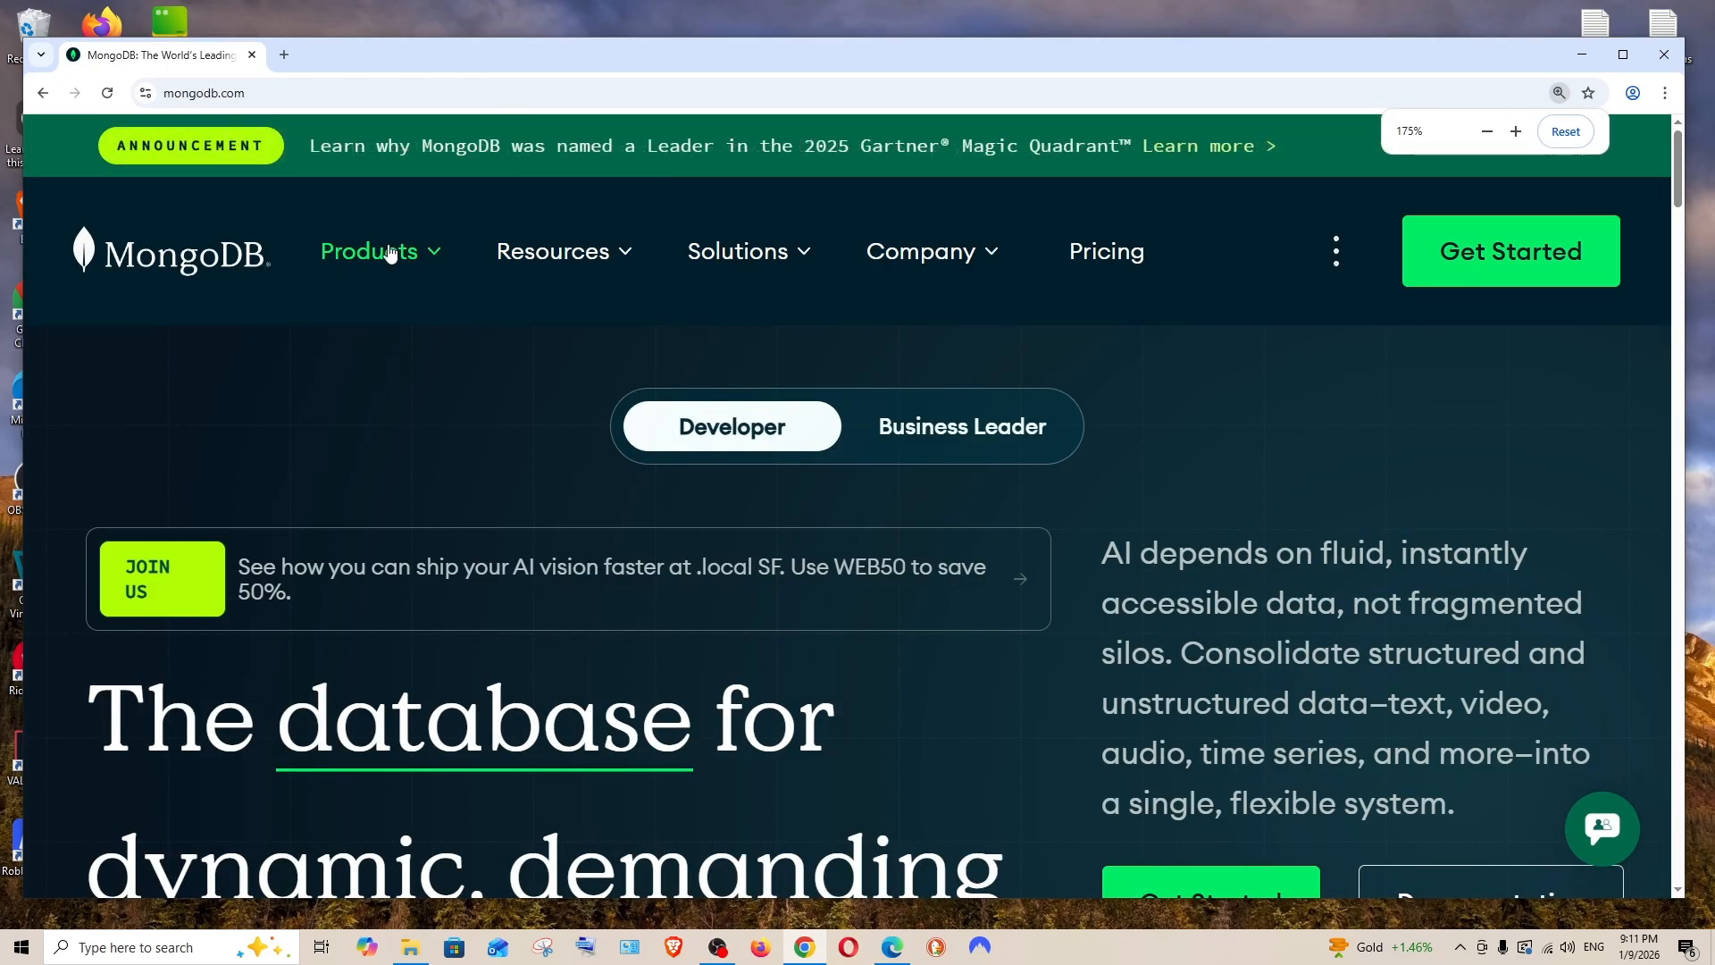
Go to the MongoDB Community Edition product page and open its Community download page.
click(386, 255)
key(ctrl+minus)
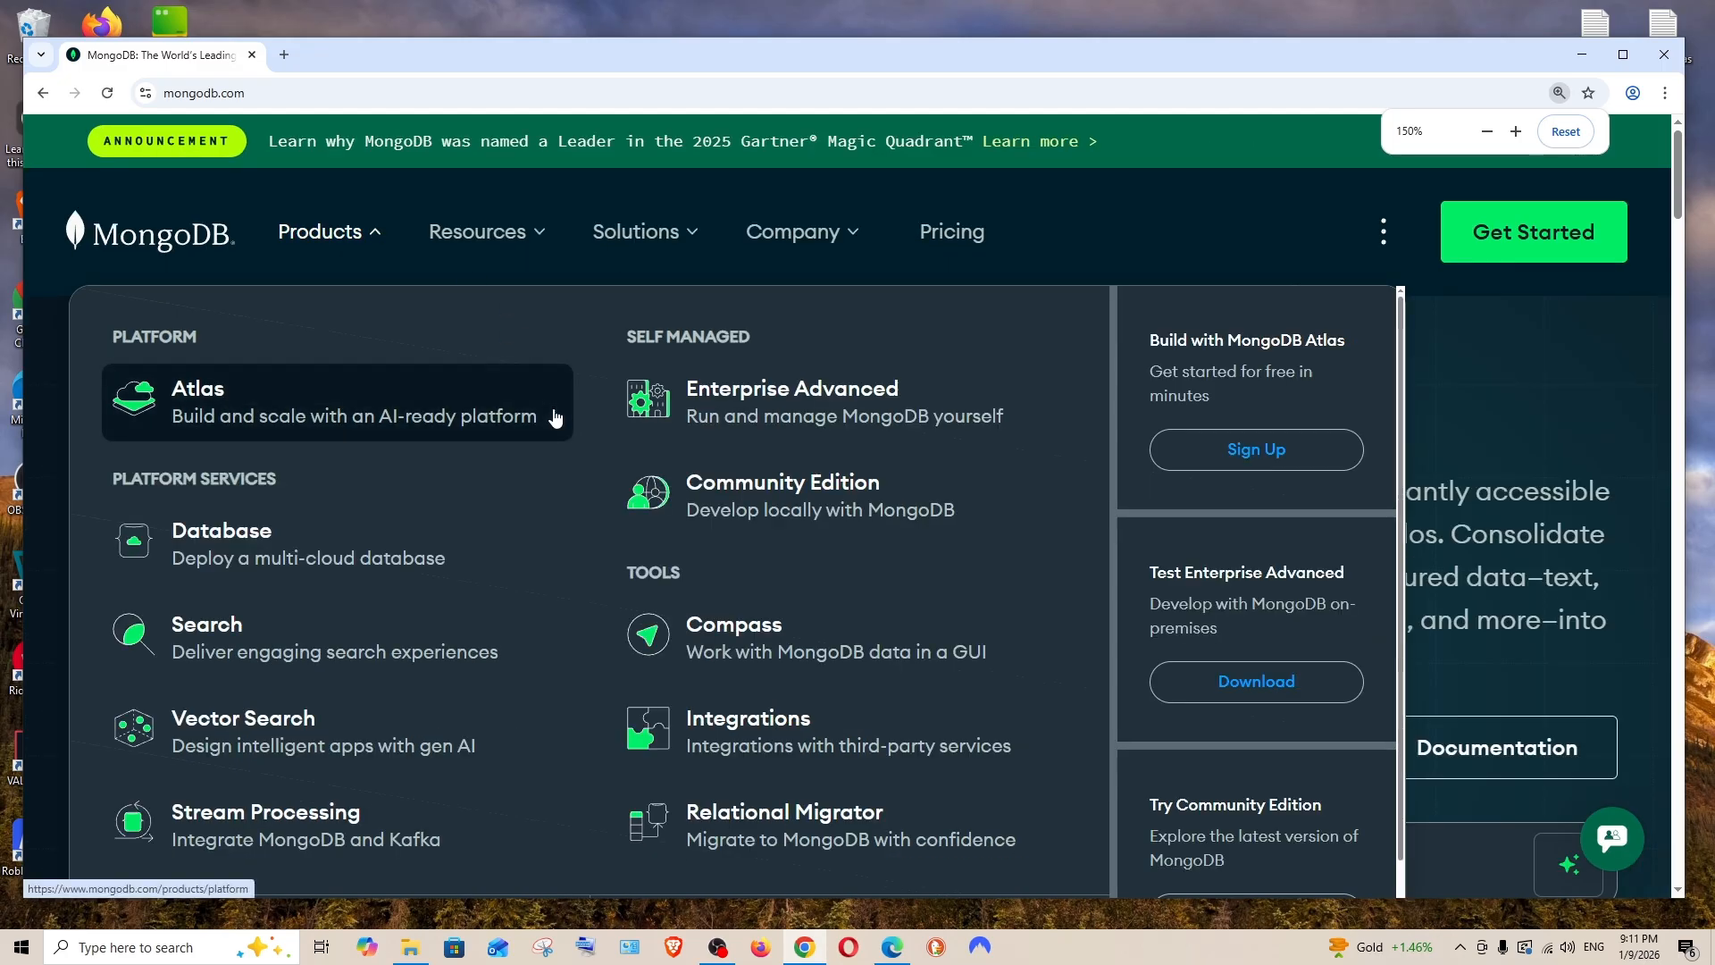
click(735, 506)
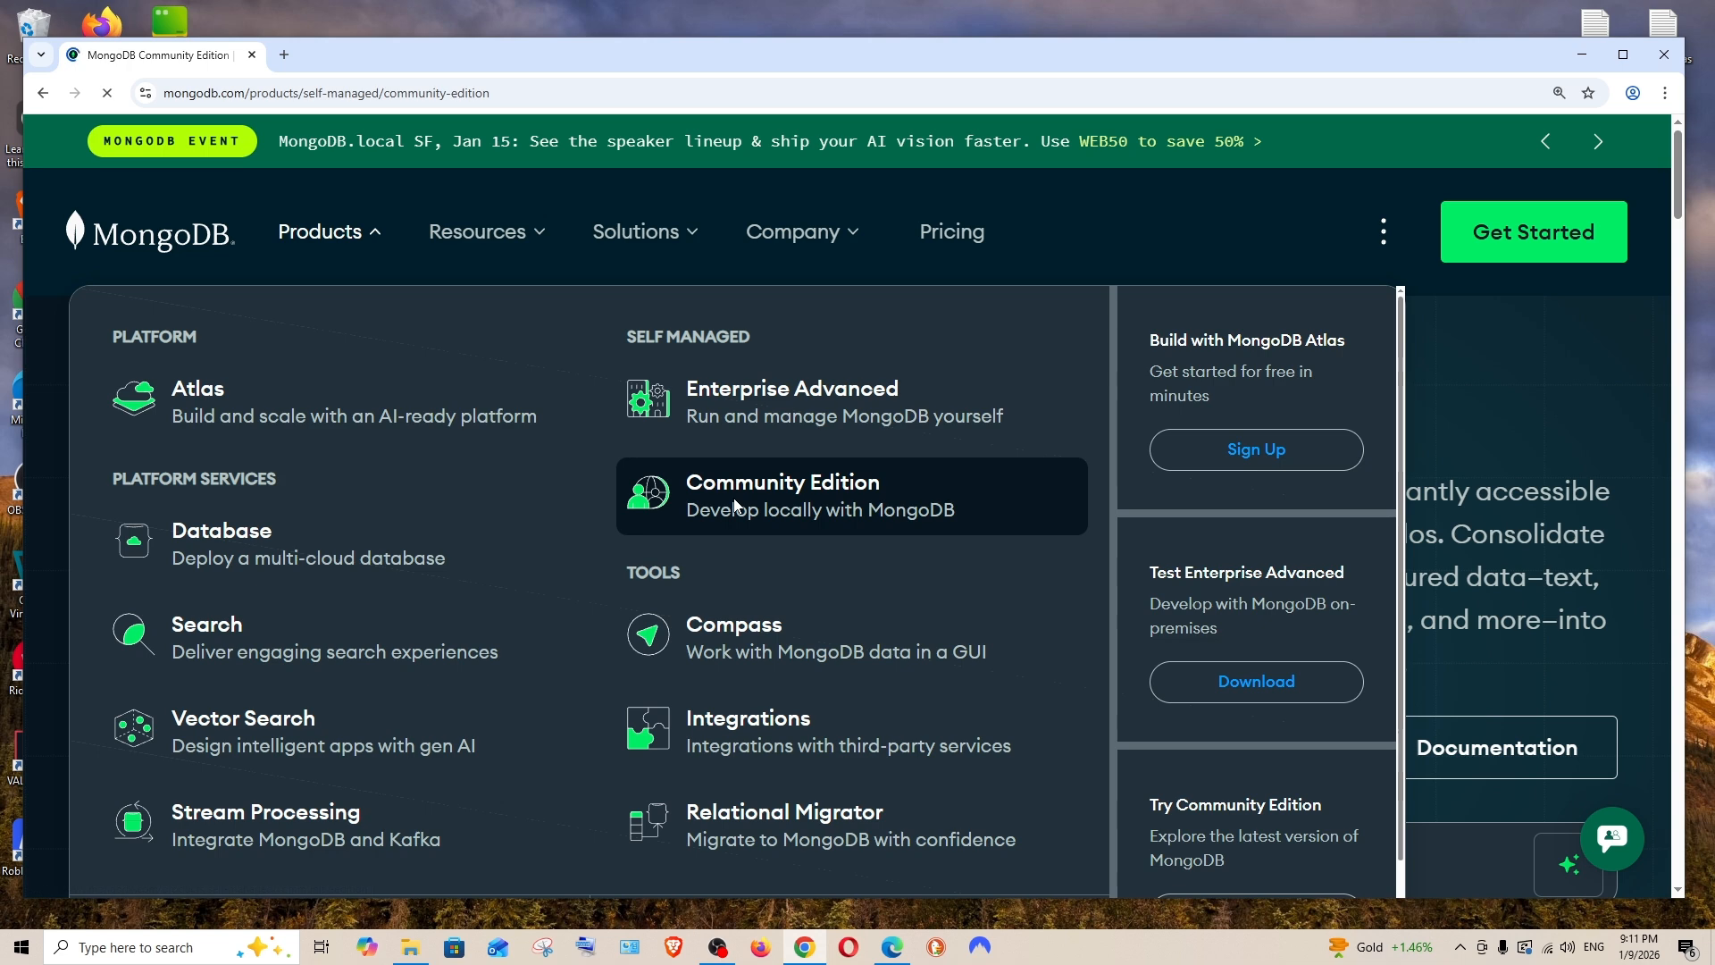
key(ctrl+minus)
scroll(765, 490, down, 4)
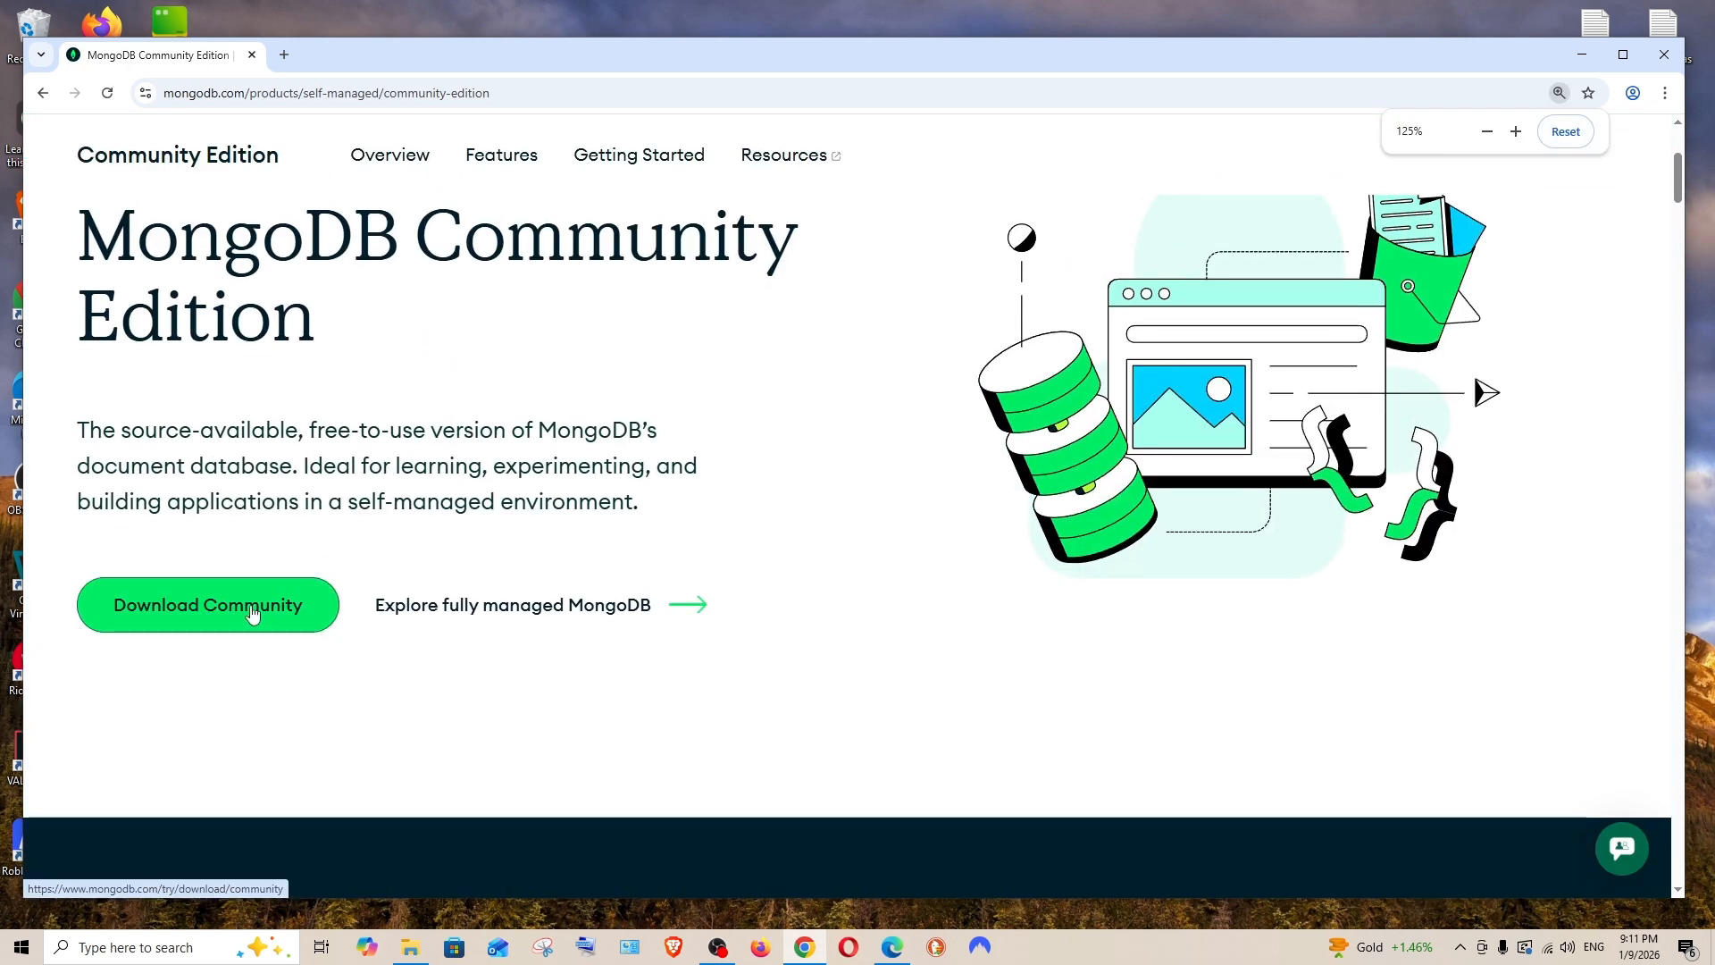
click(197, 624)
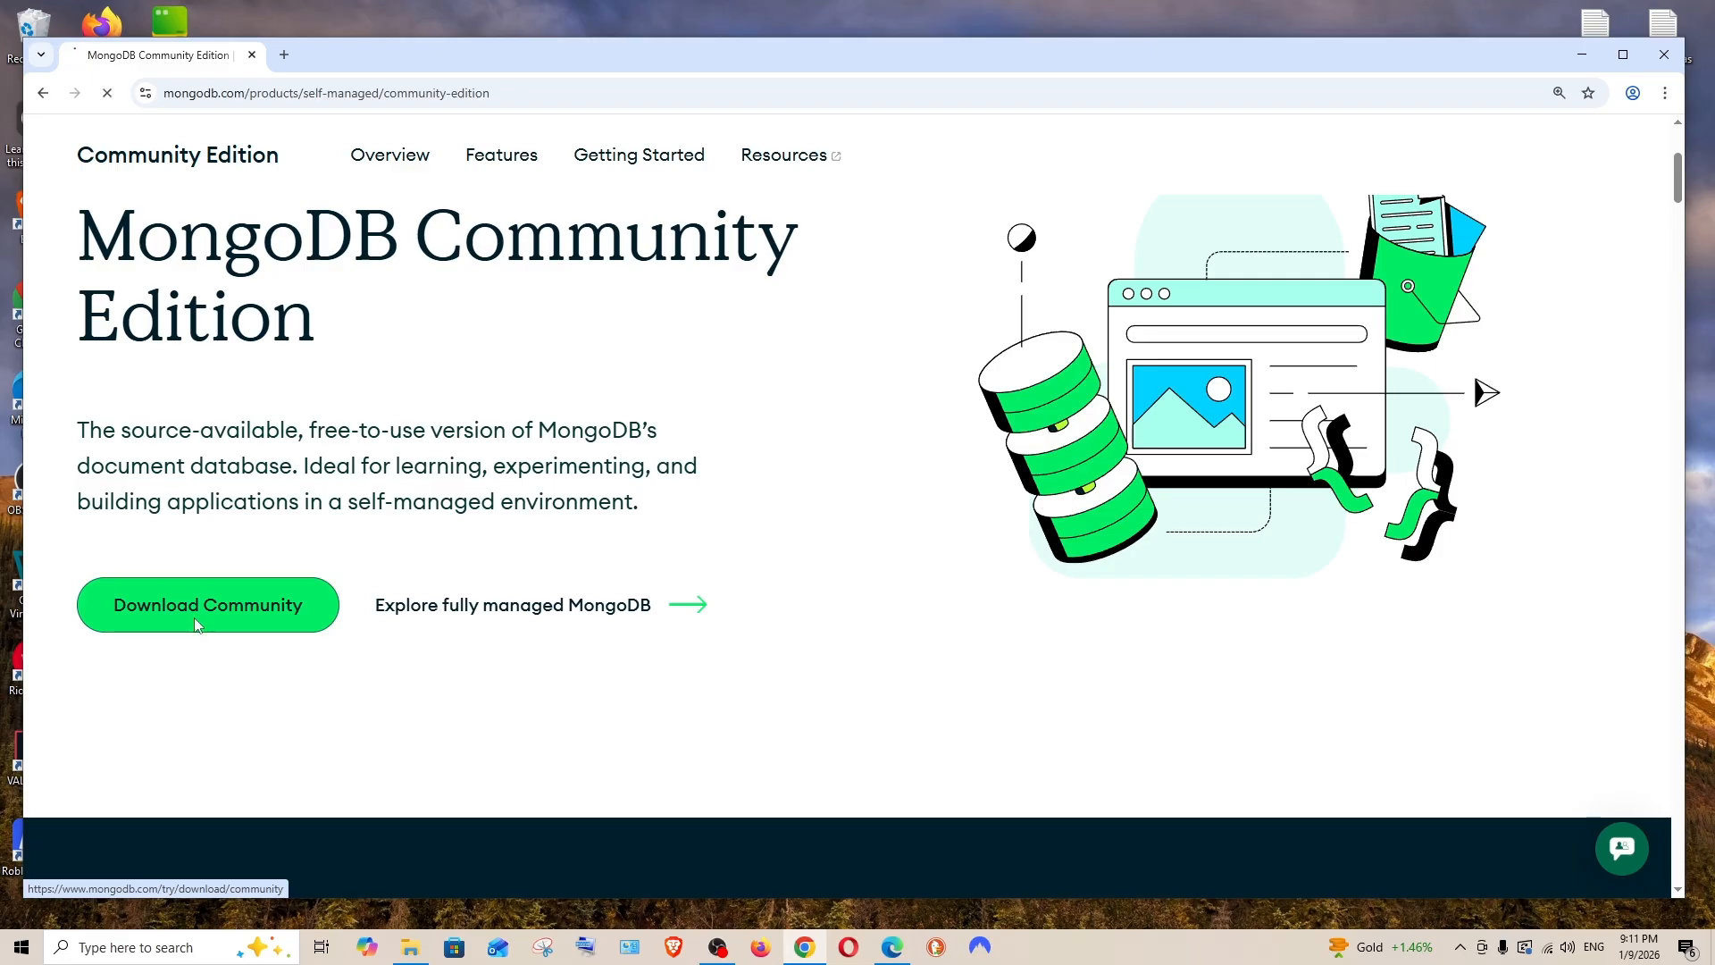
Examine which MongoDB Community Server versions are offered for download, keeping the current one selected.
key(ctrl+plus)
scroll(714, 580, down, 8)
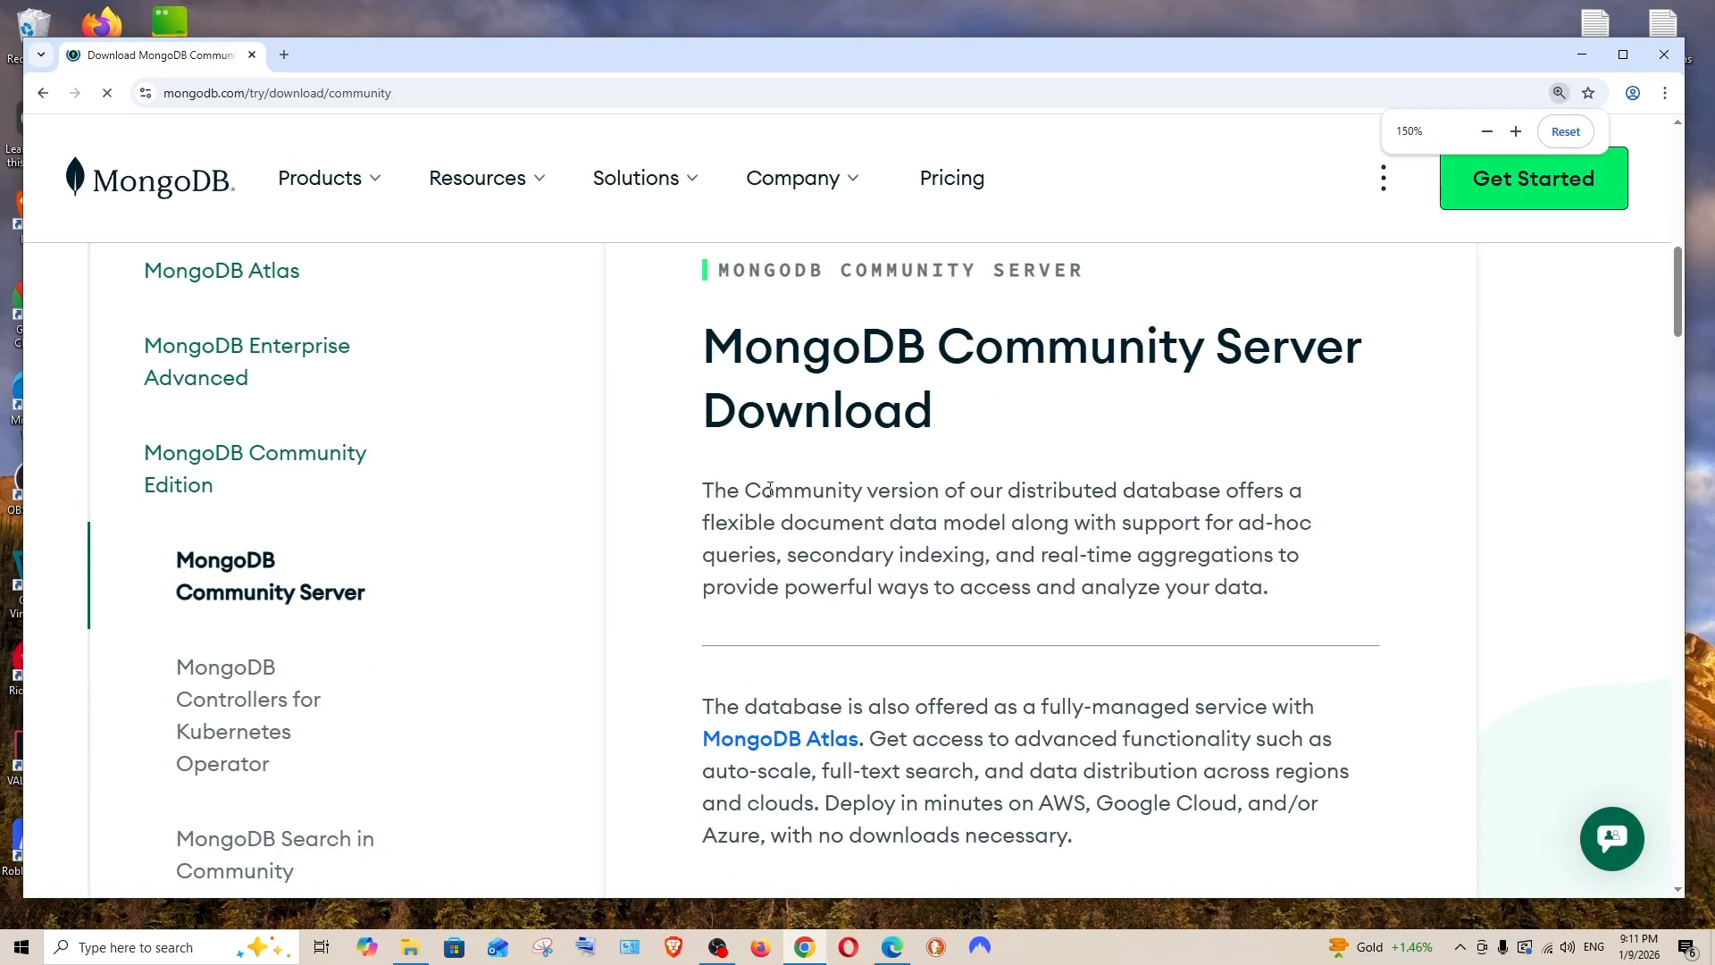
scroll(840, 547, down, 1)
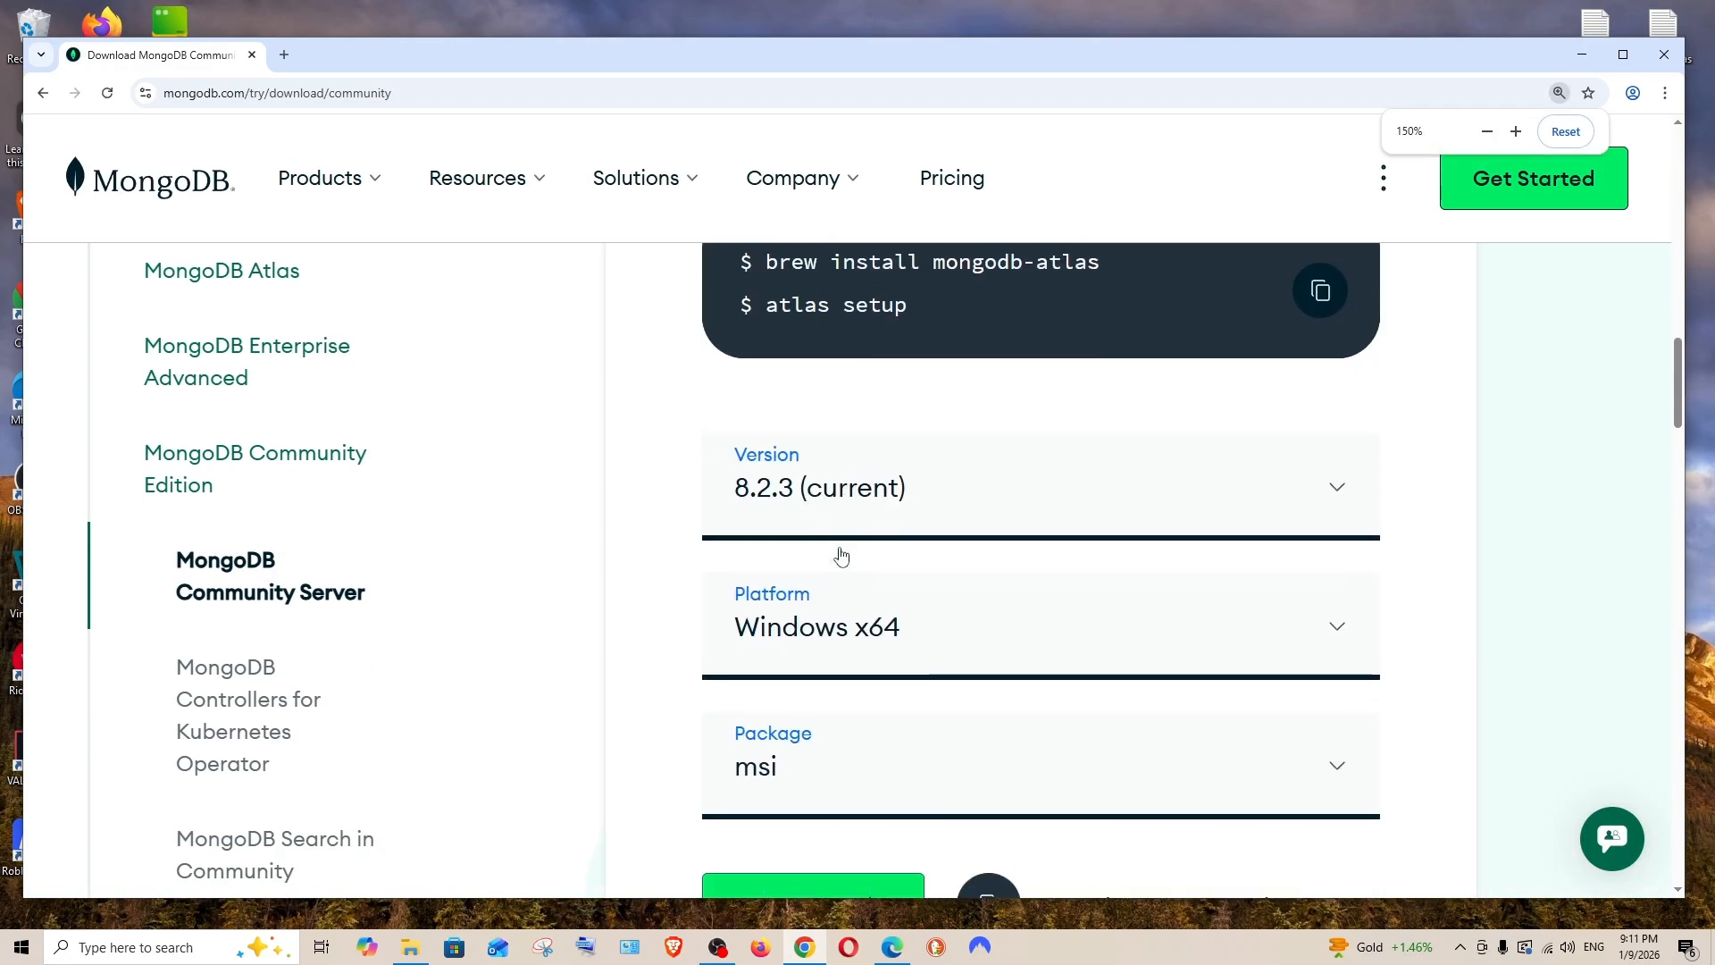
click(833, 477)
scroll(807, 570, down, 3)
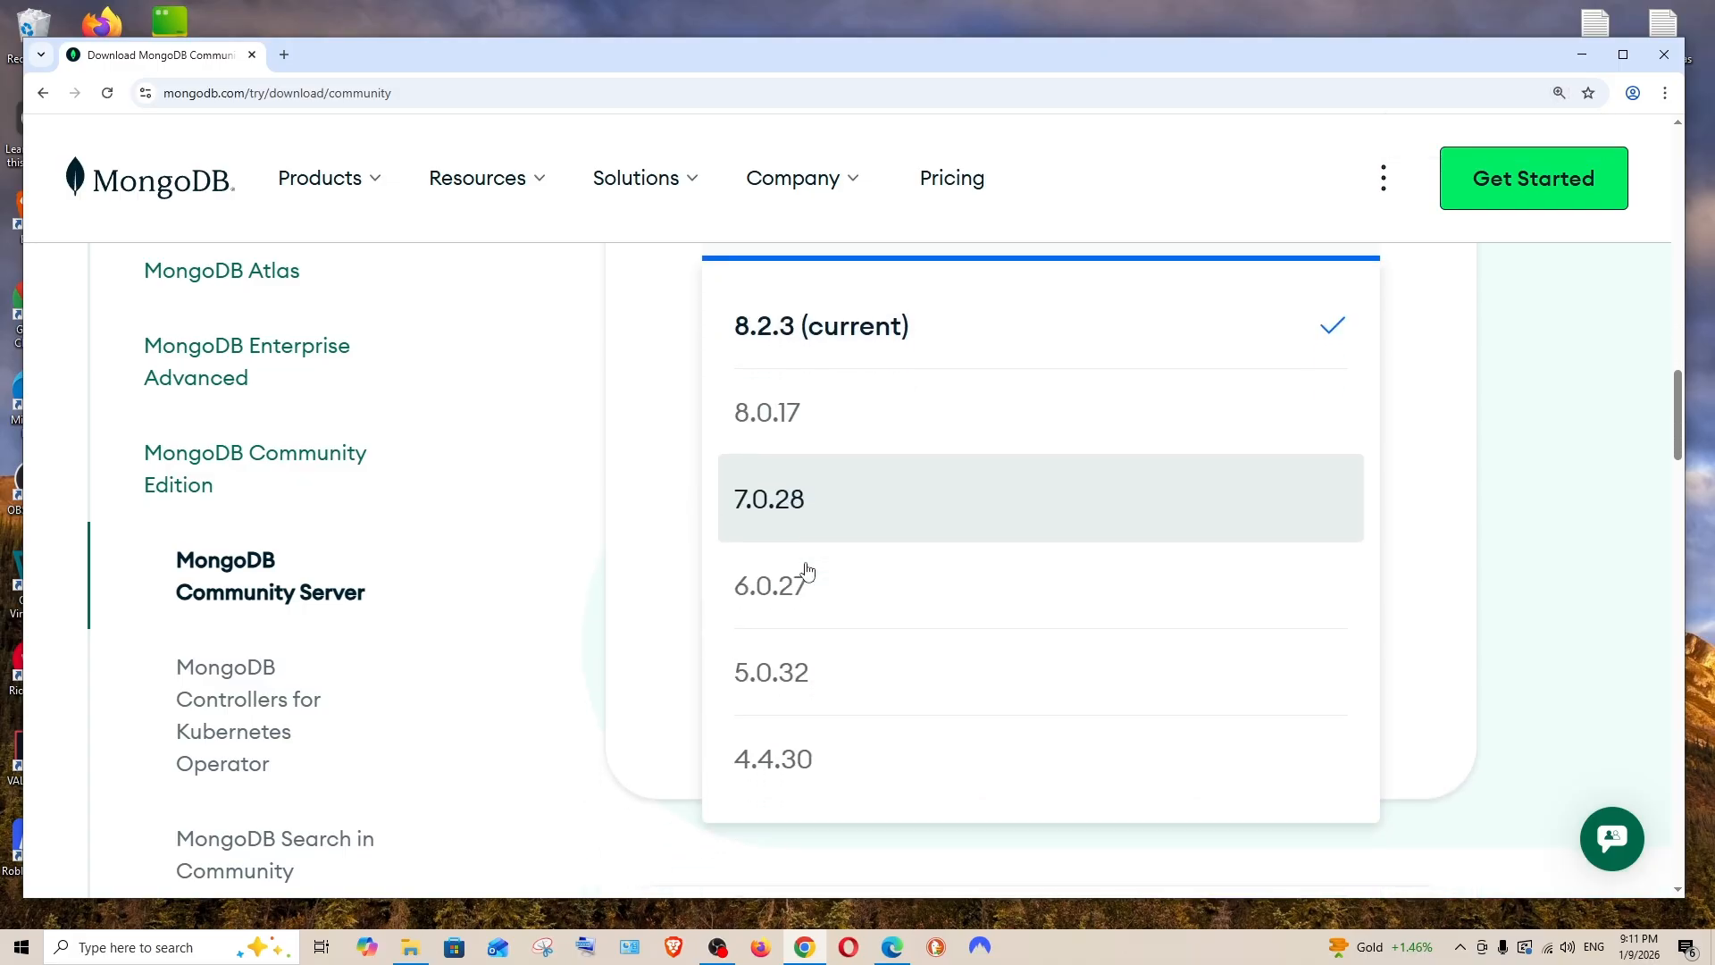
scroll(986, 702, up, 1)
click(1565, 427)
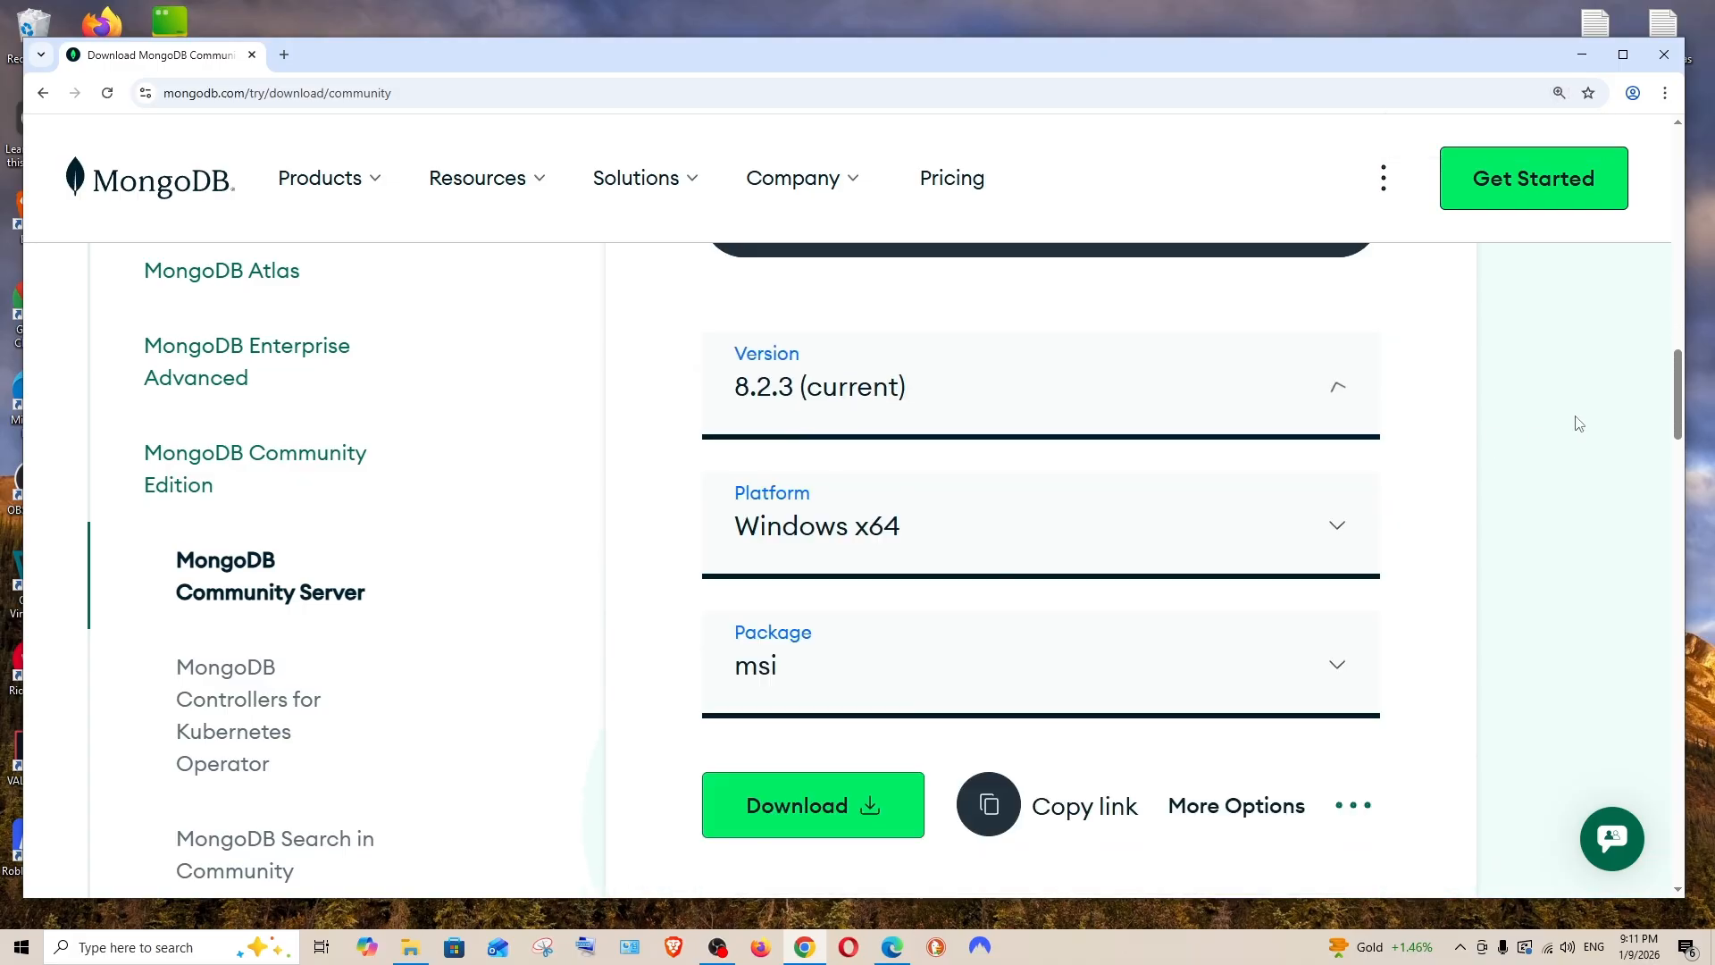
Examine the platform and package choices for the Community Server download, keeping Windows x64 and msi.
click(815, 525)
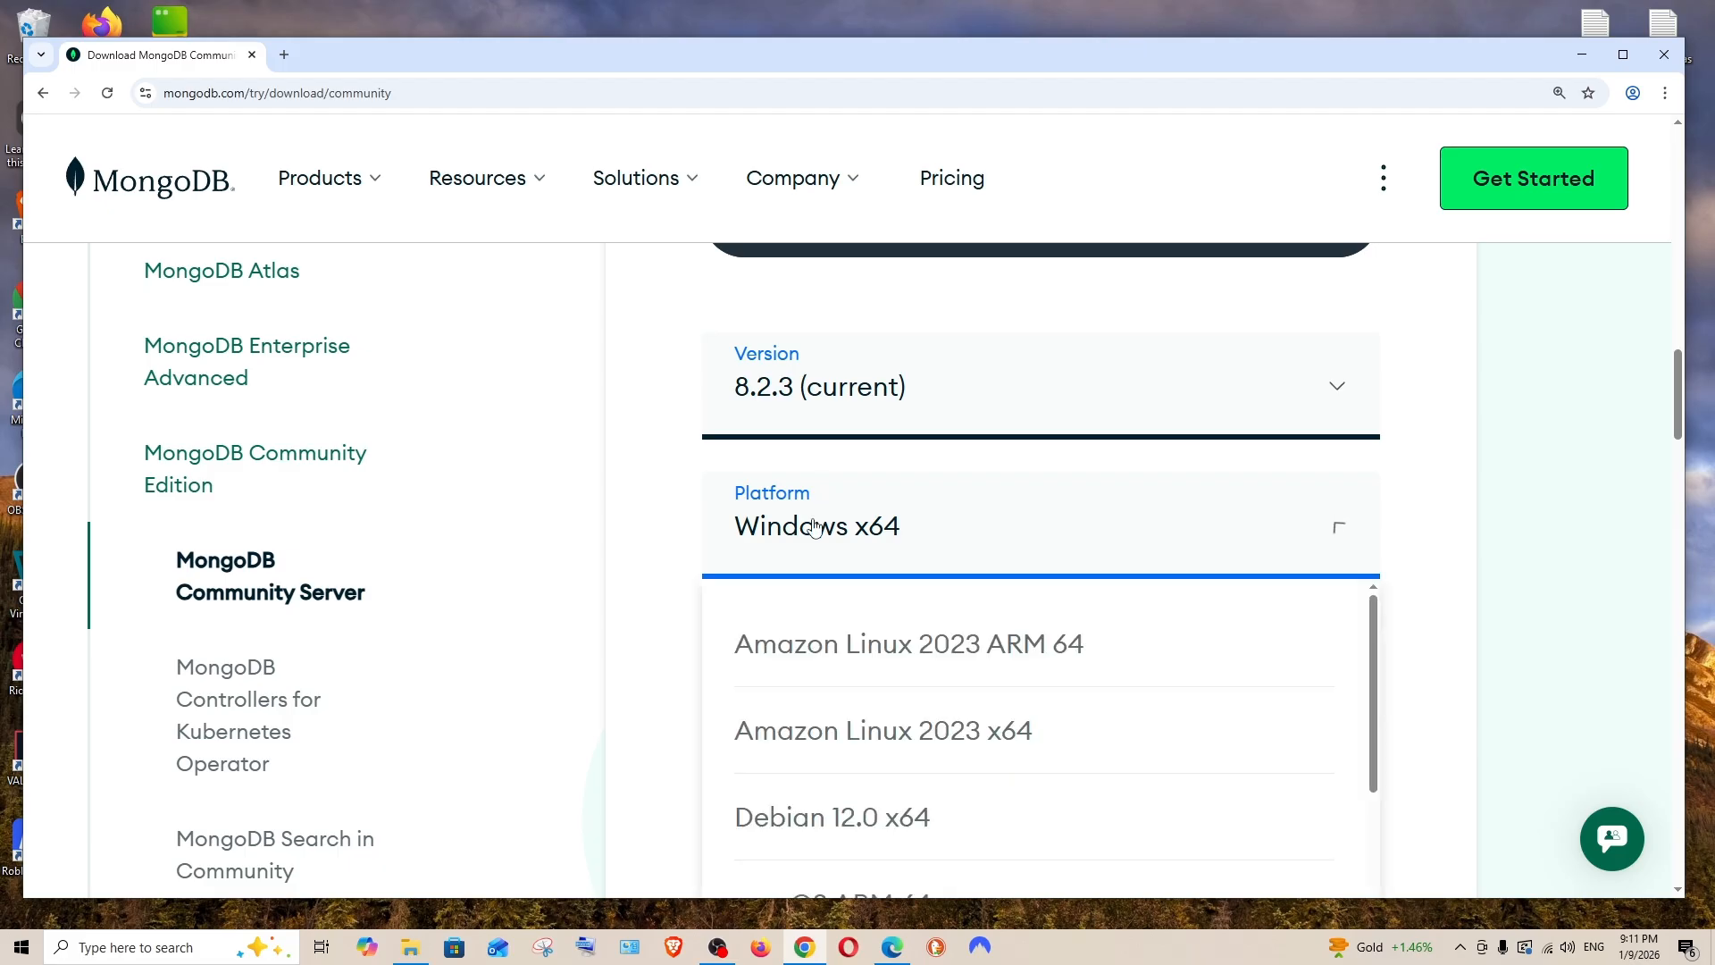
scroll(813, 554, down, 3)
scroll(850, 500, down, 1)
scroll(919, 471, up, 1)
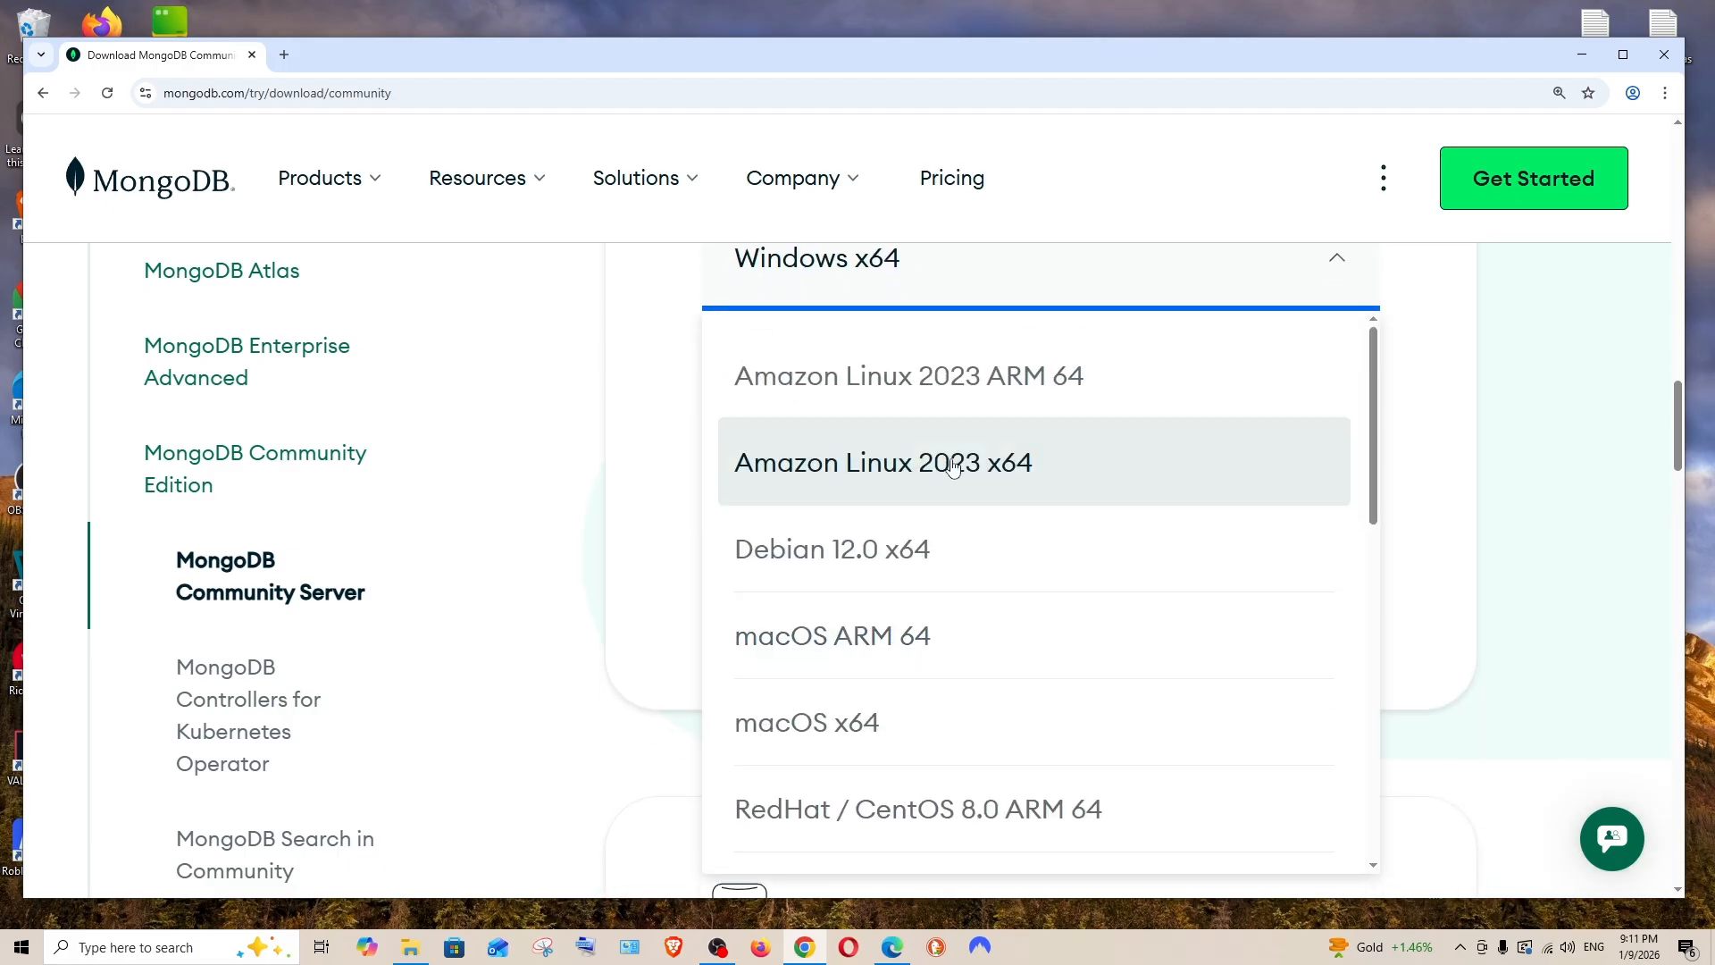
click(1543, 367)
scroll(1036, 468, up, 1)
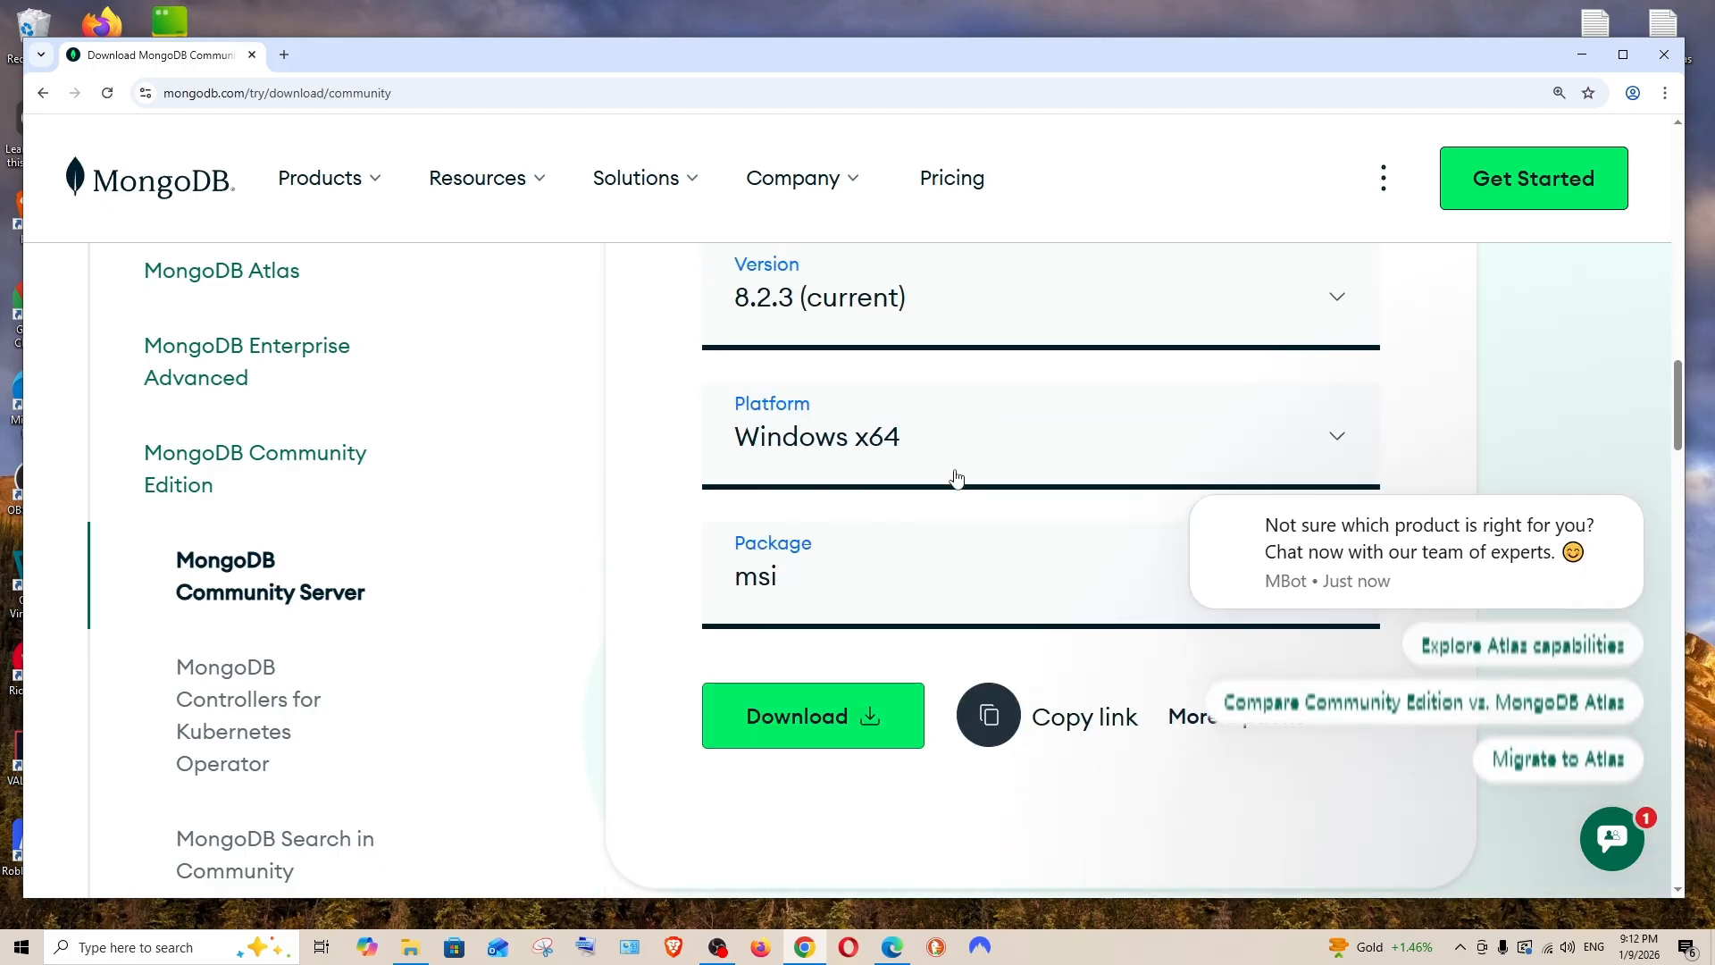
click(853, 578)
click(562, 567)
scroll(1421, 539, down, 1)
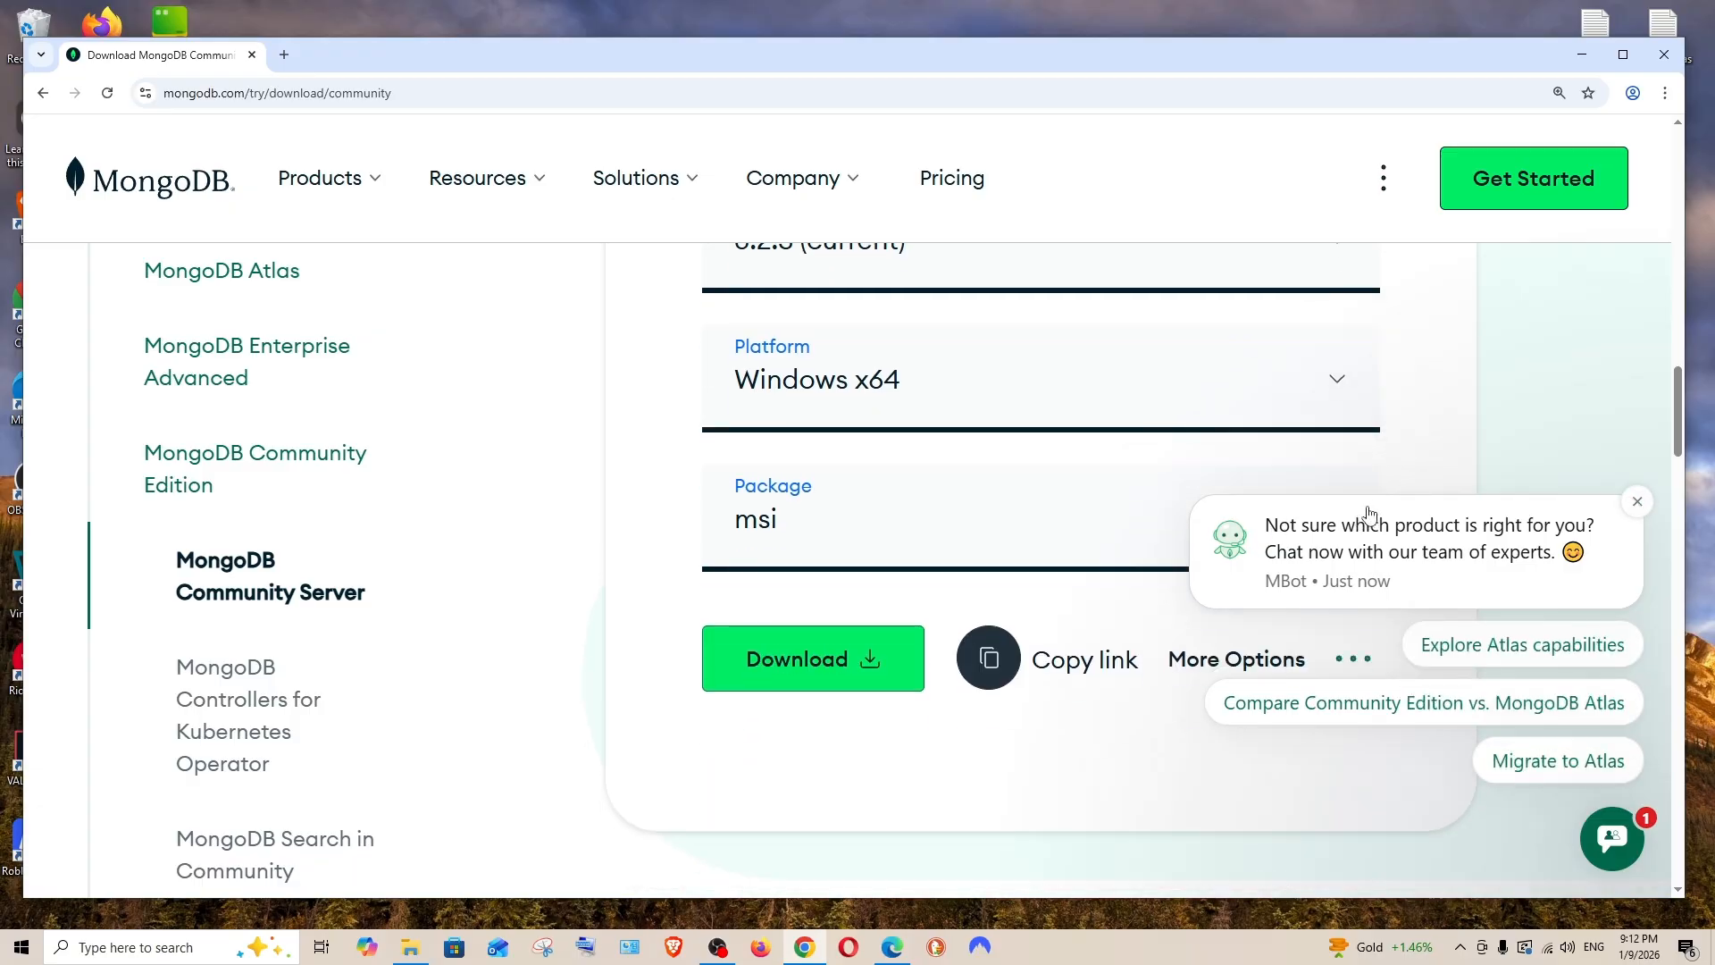
Dismiss the chat pop-up and download the MongoDB Community Server 8.2.3 msi package for Windows x64.
click(1637, 502)
scroll(1095, 578, up, 1)
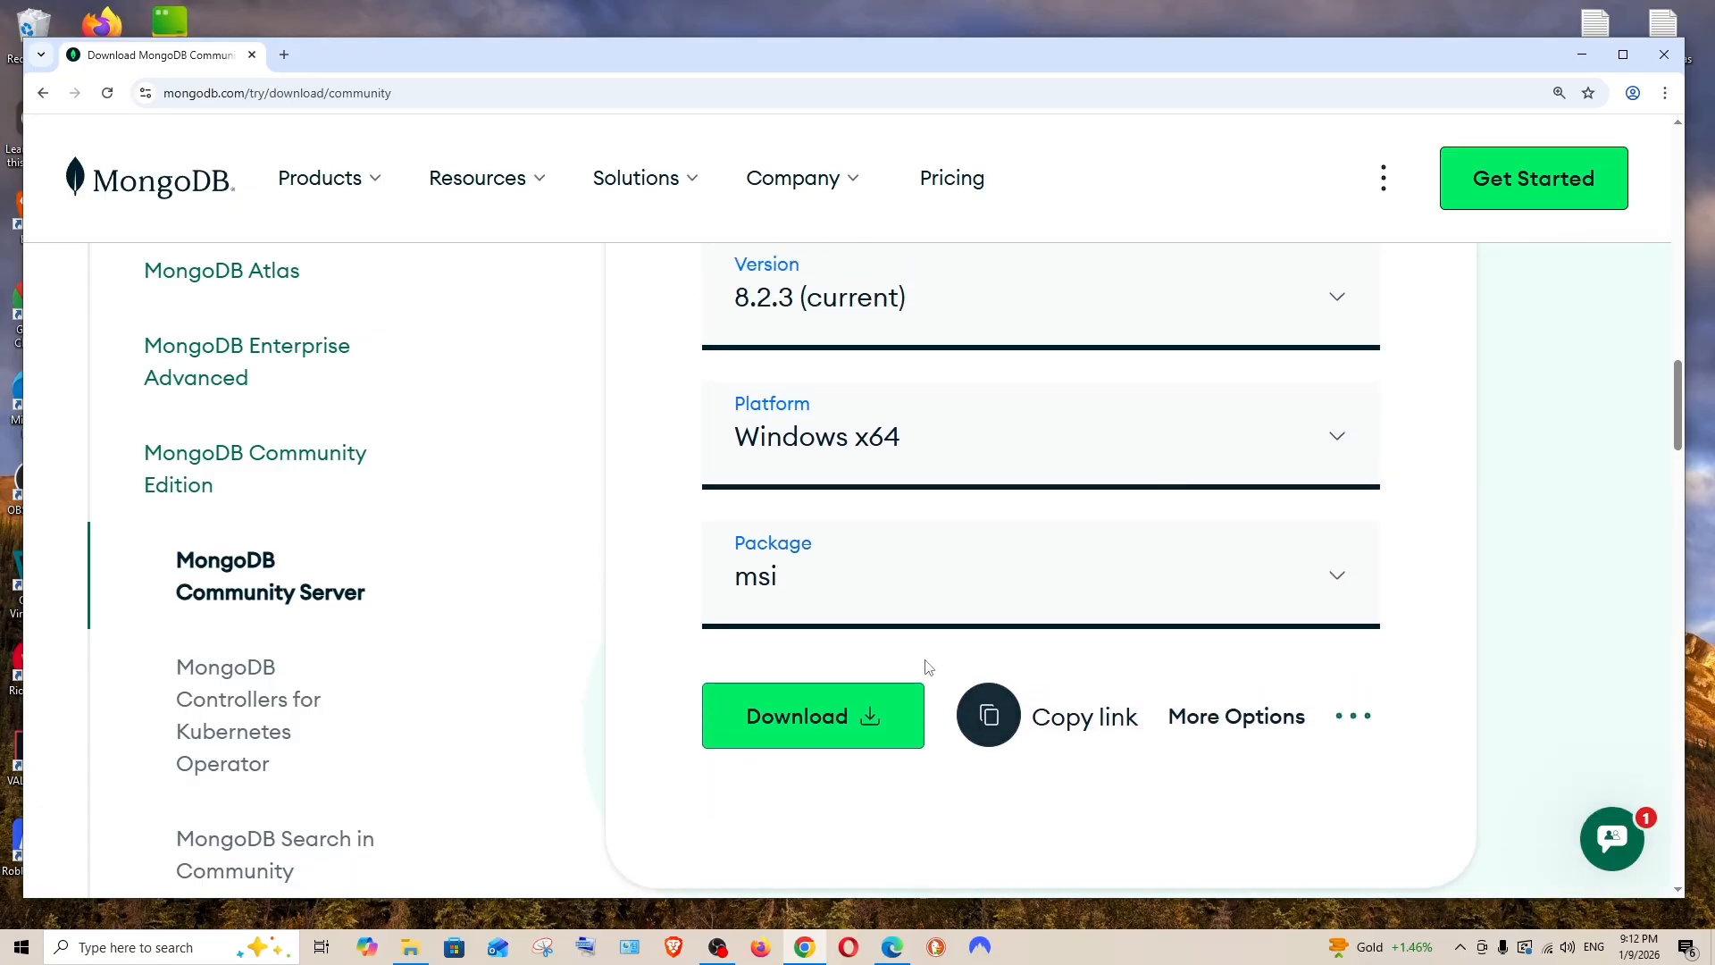
click(780, 730)
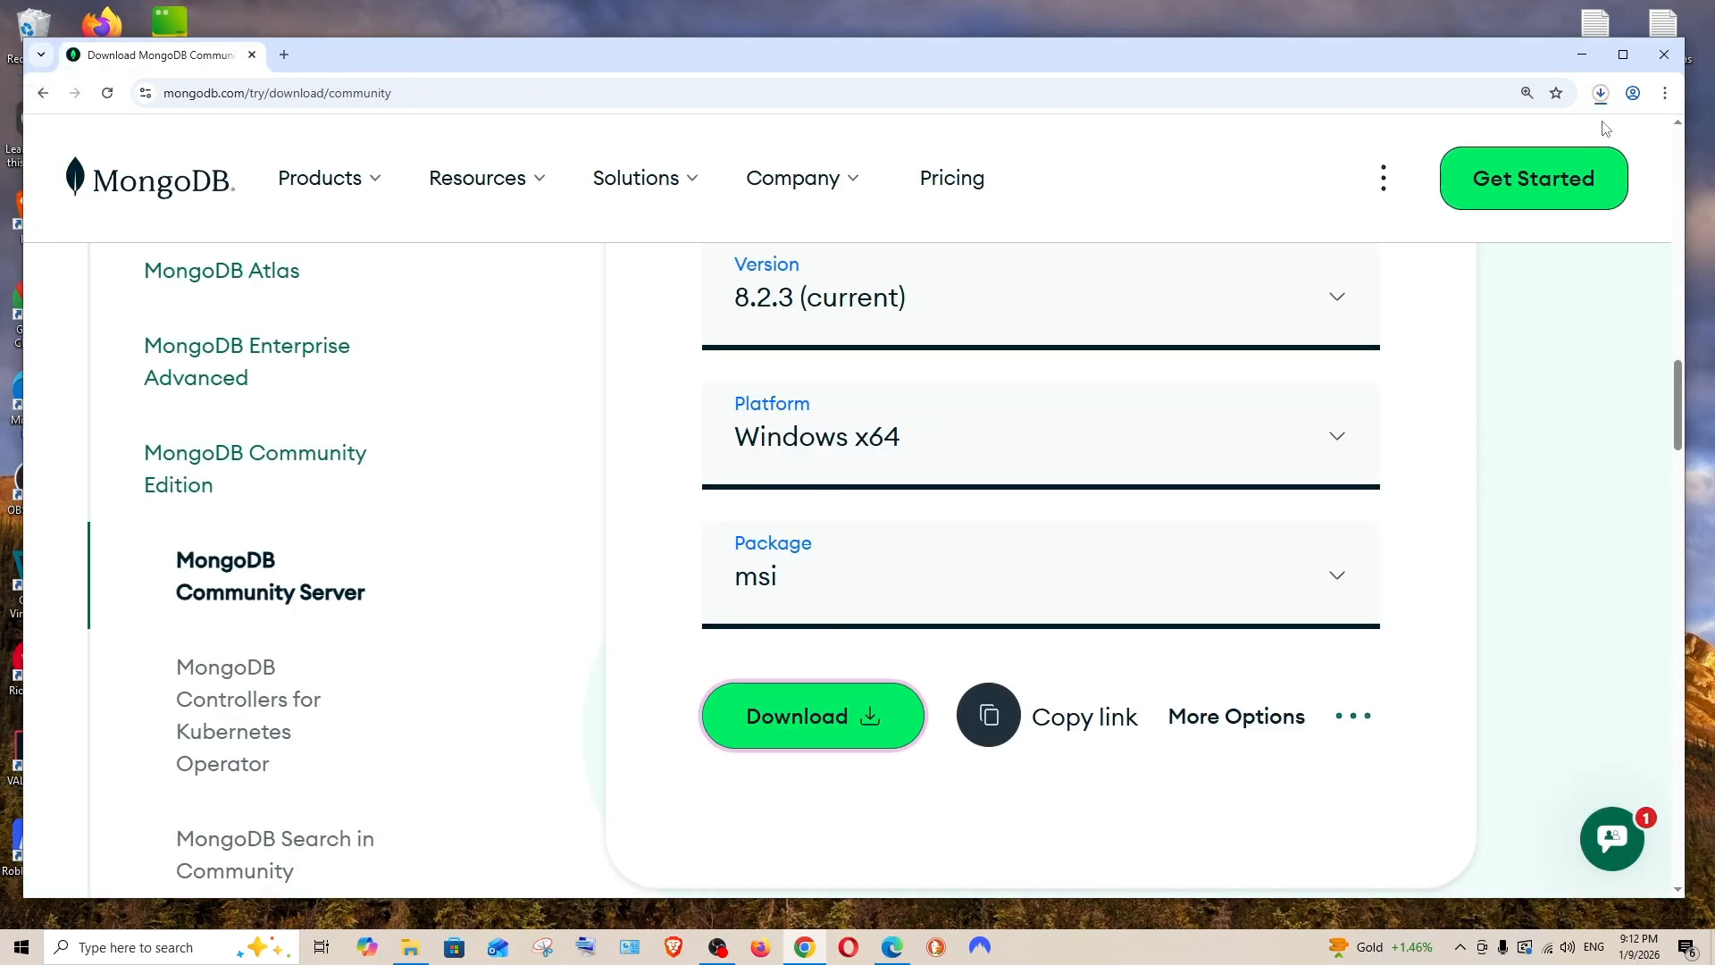
Run the downloaded mongodb-windows-x86_64-8.2.3-signed.msi installer and accept its license agreement.
click(1602, 94)
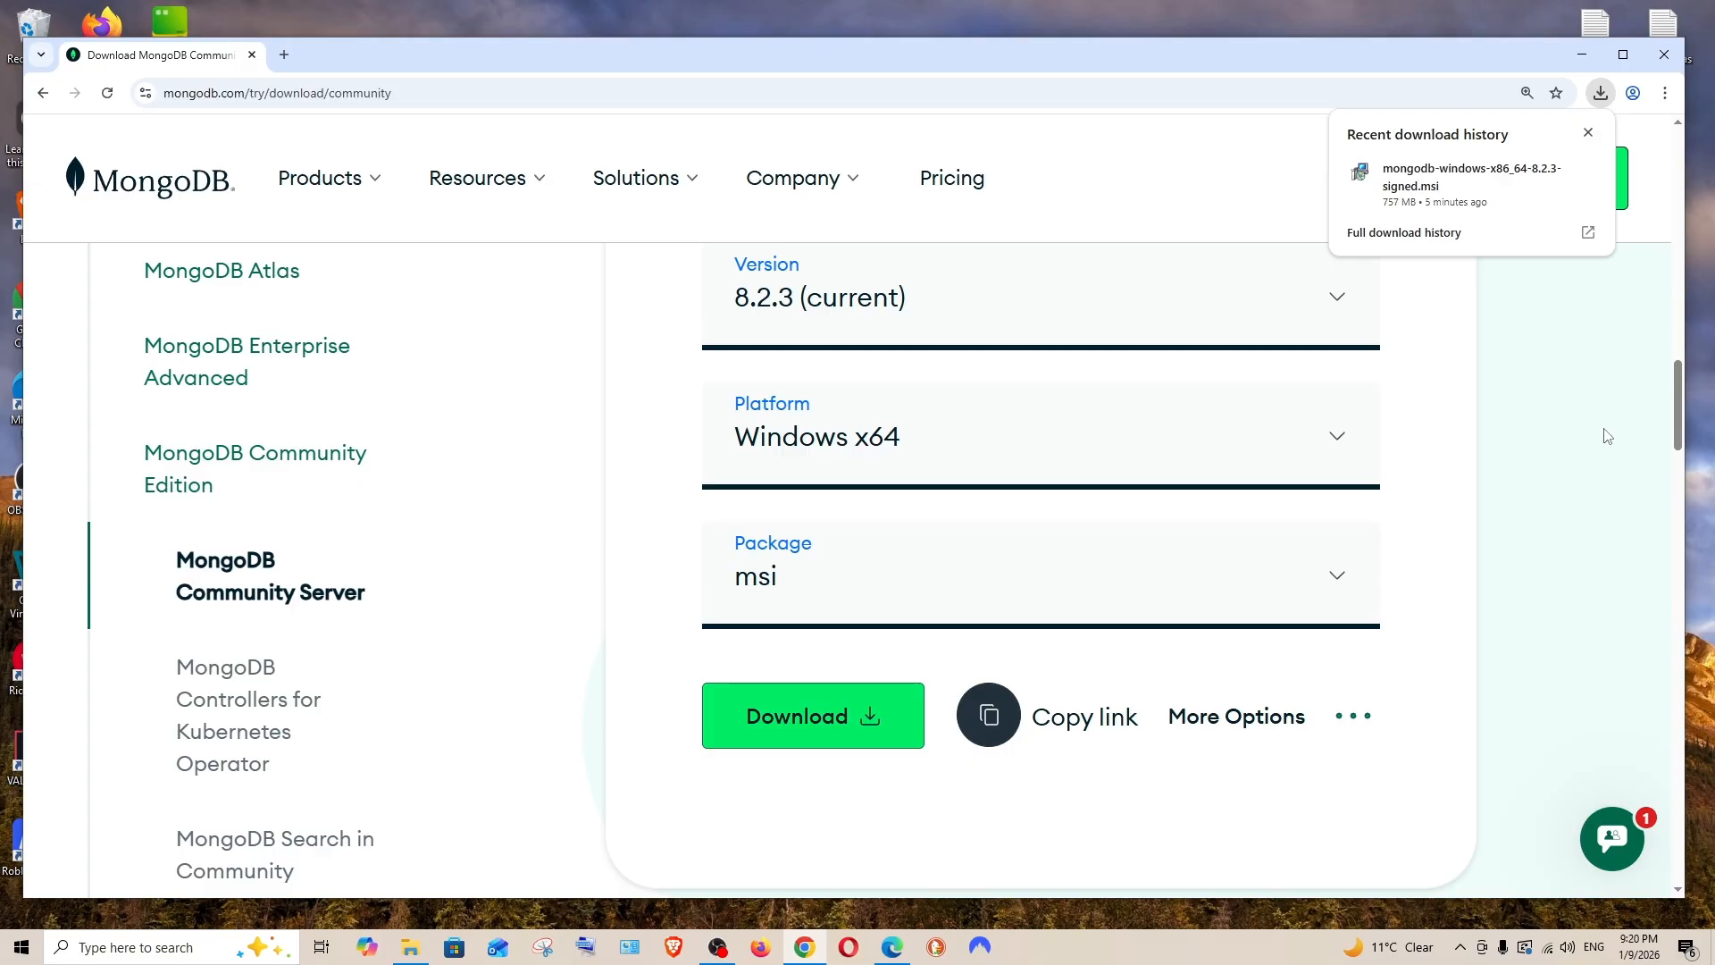
click(1439, 203)
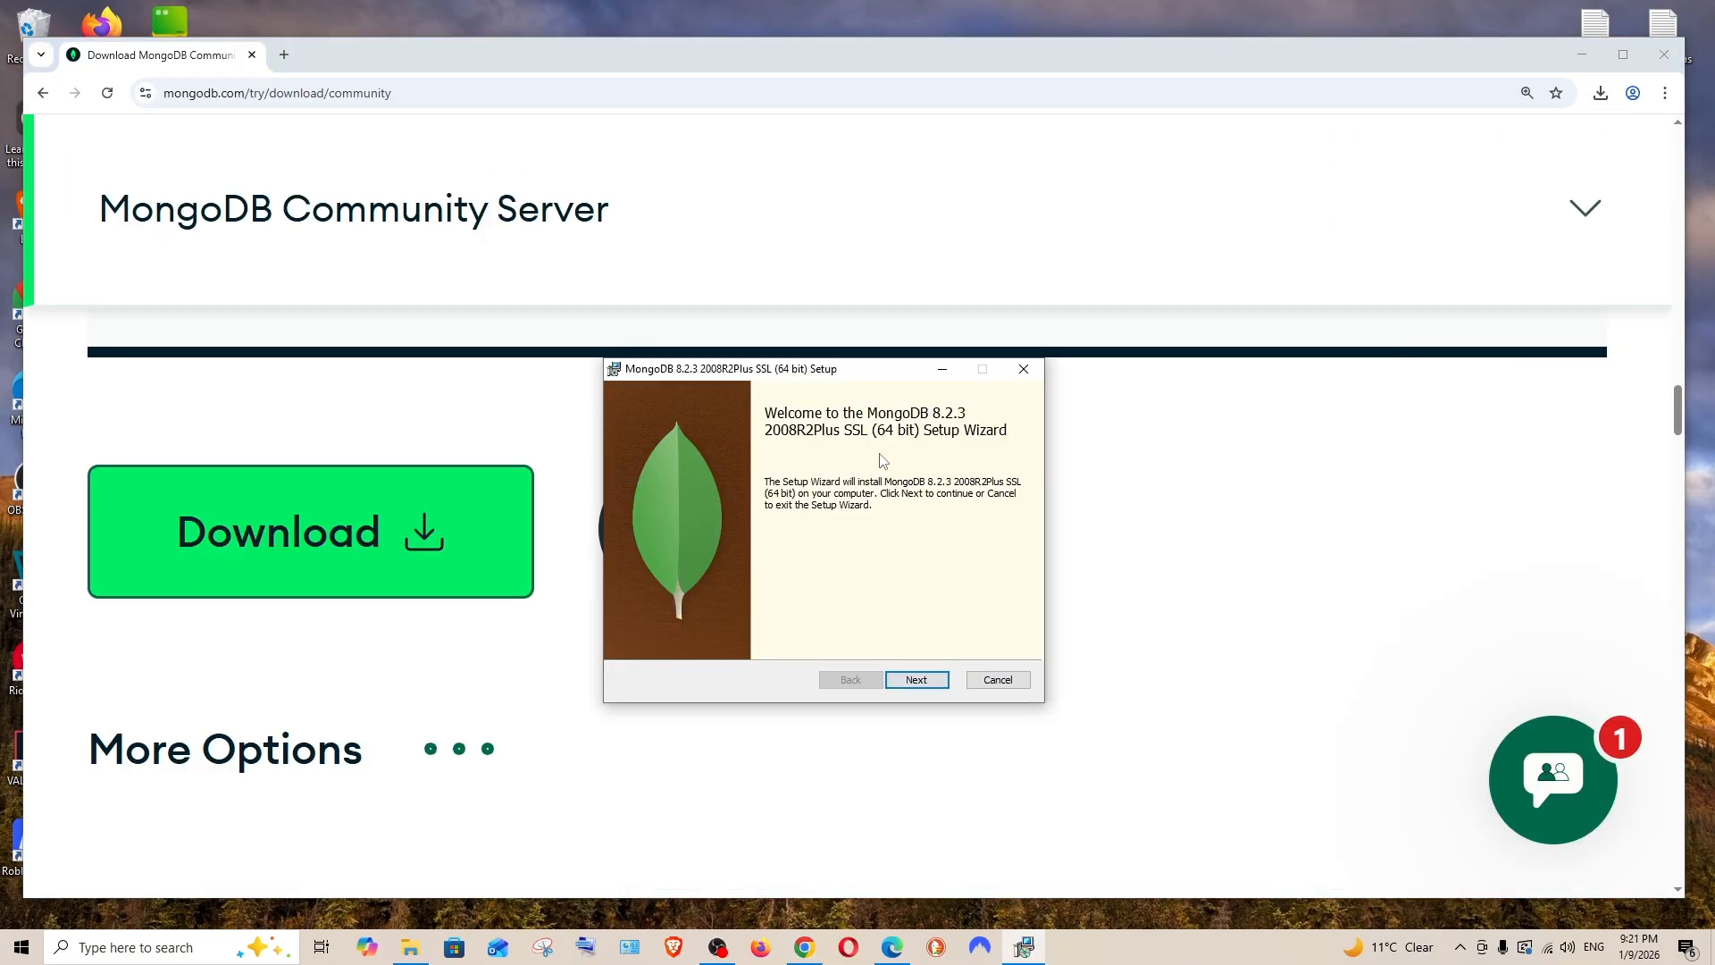
click(916, 680)
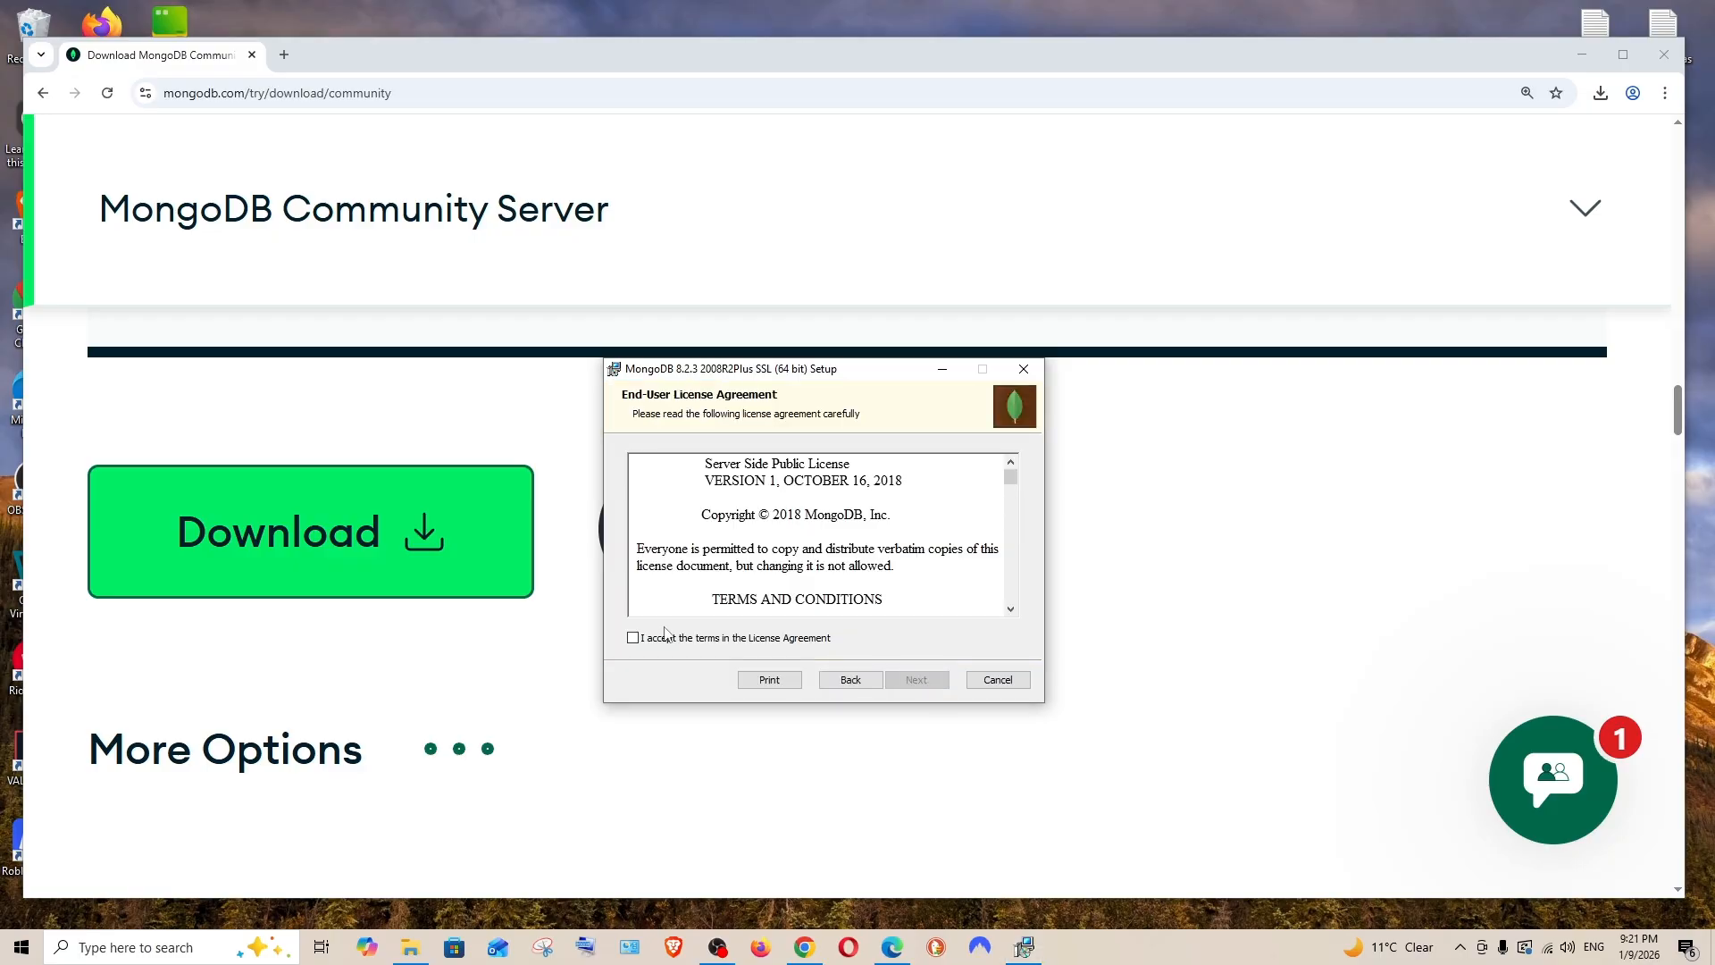
click(632, 638)
scroll(814, 536, down, 6)
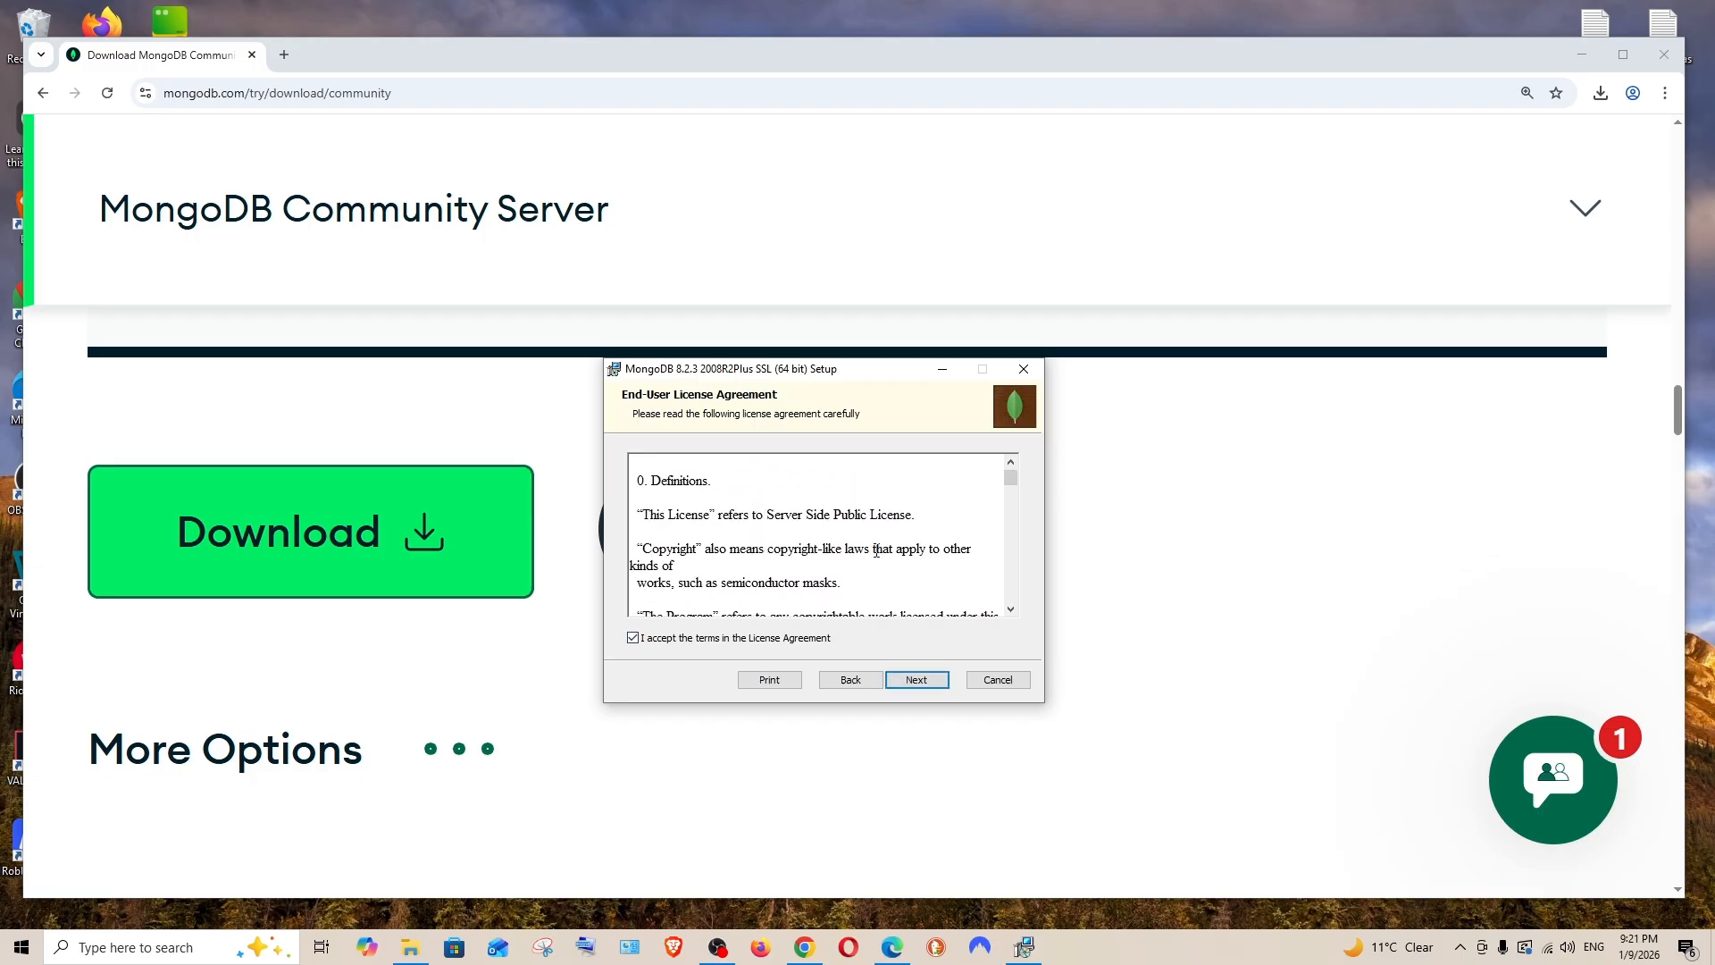
click(916, 681)
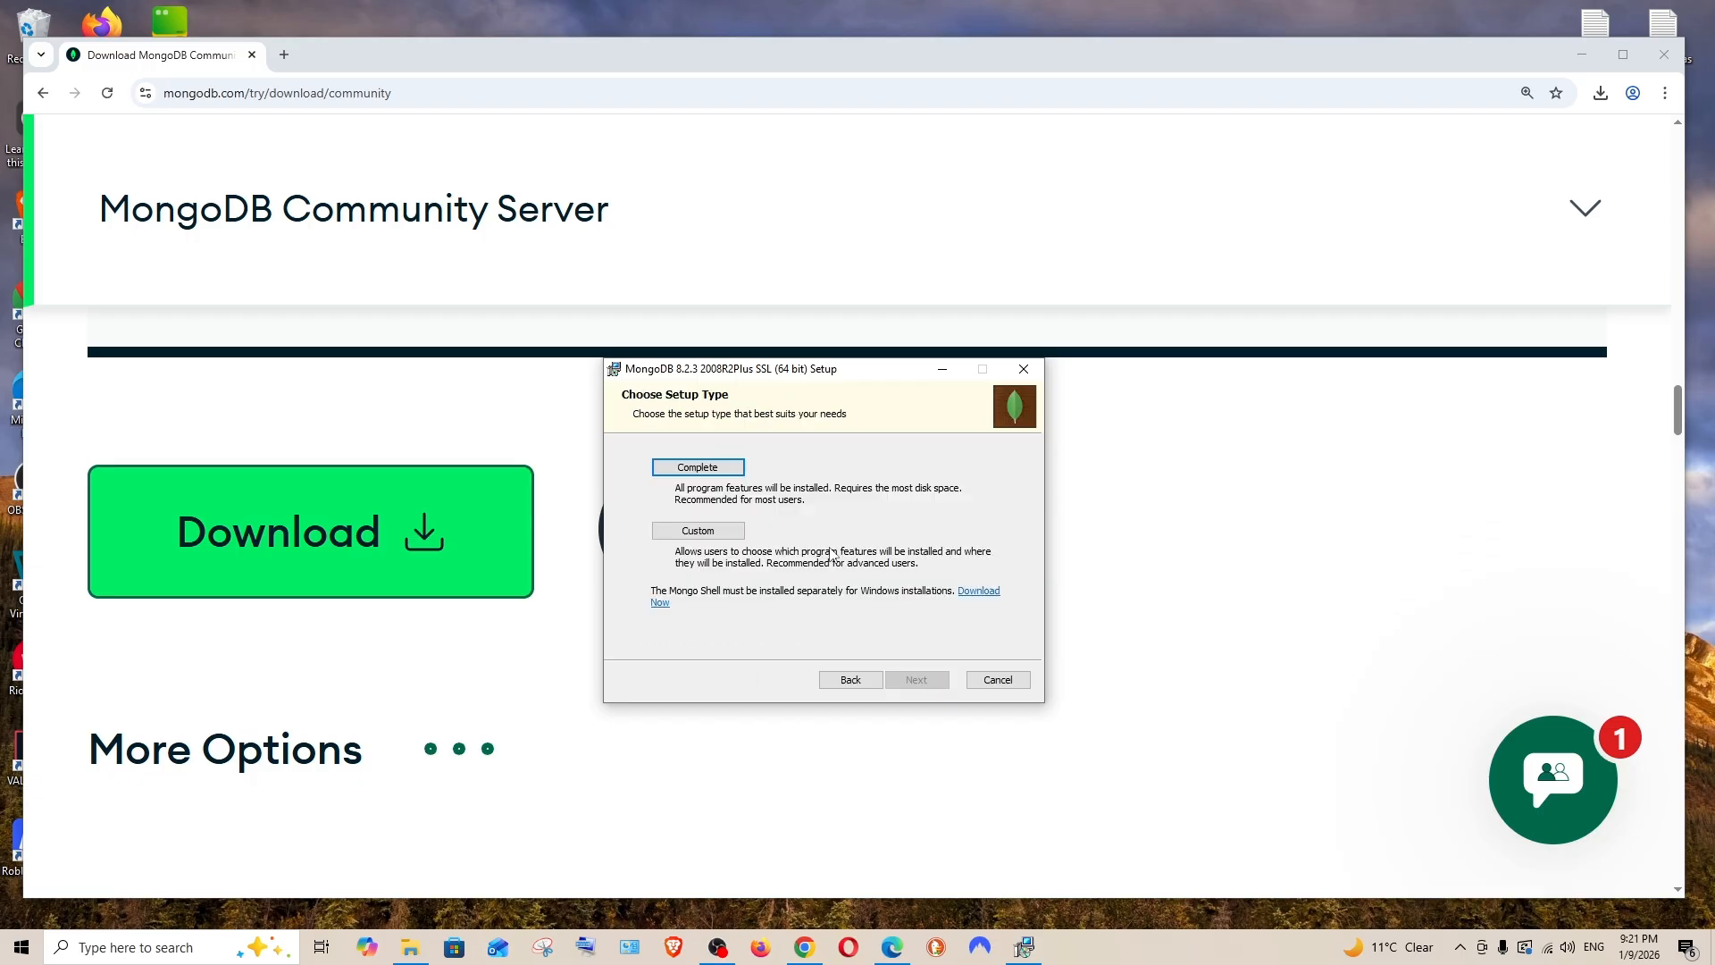
Choose the Custom setup type and change the installation location to D:\Mongodb\.
click(710, 536)
drag(807, 371, 814, 374)
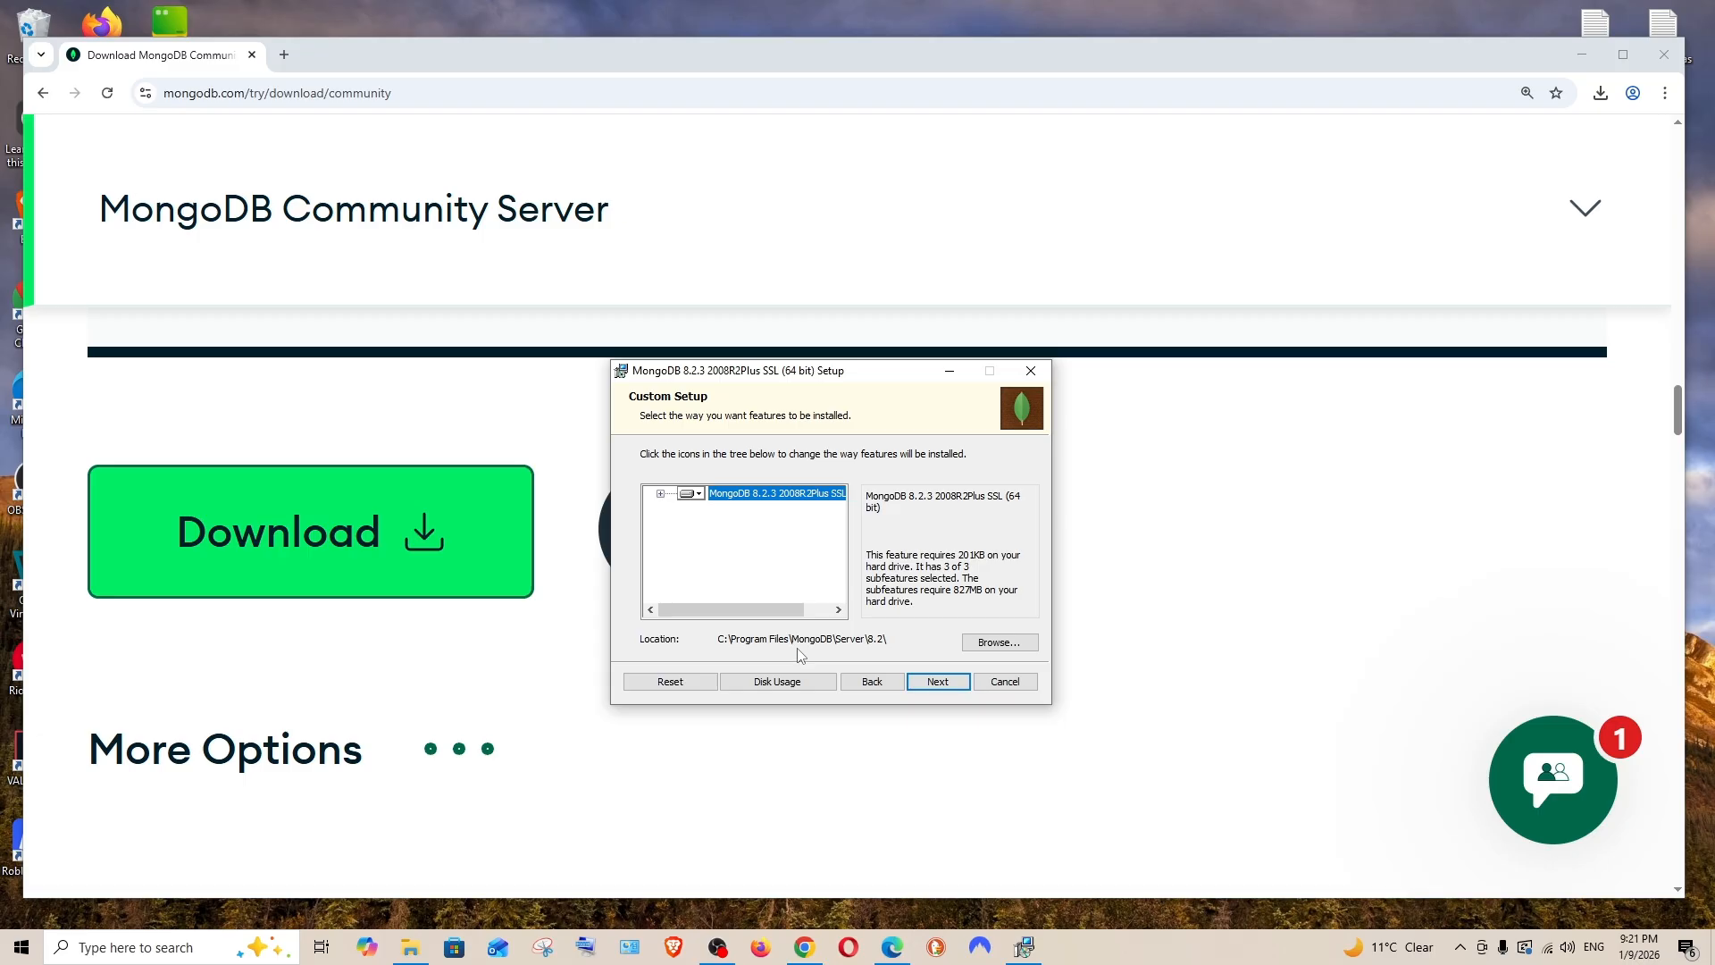
click(1000, 644)
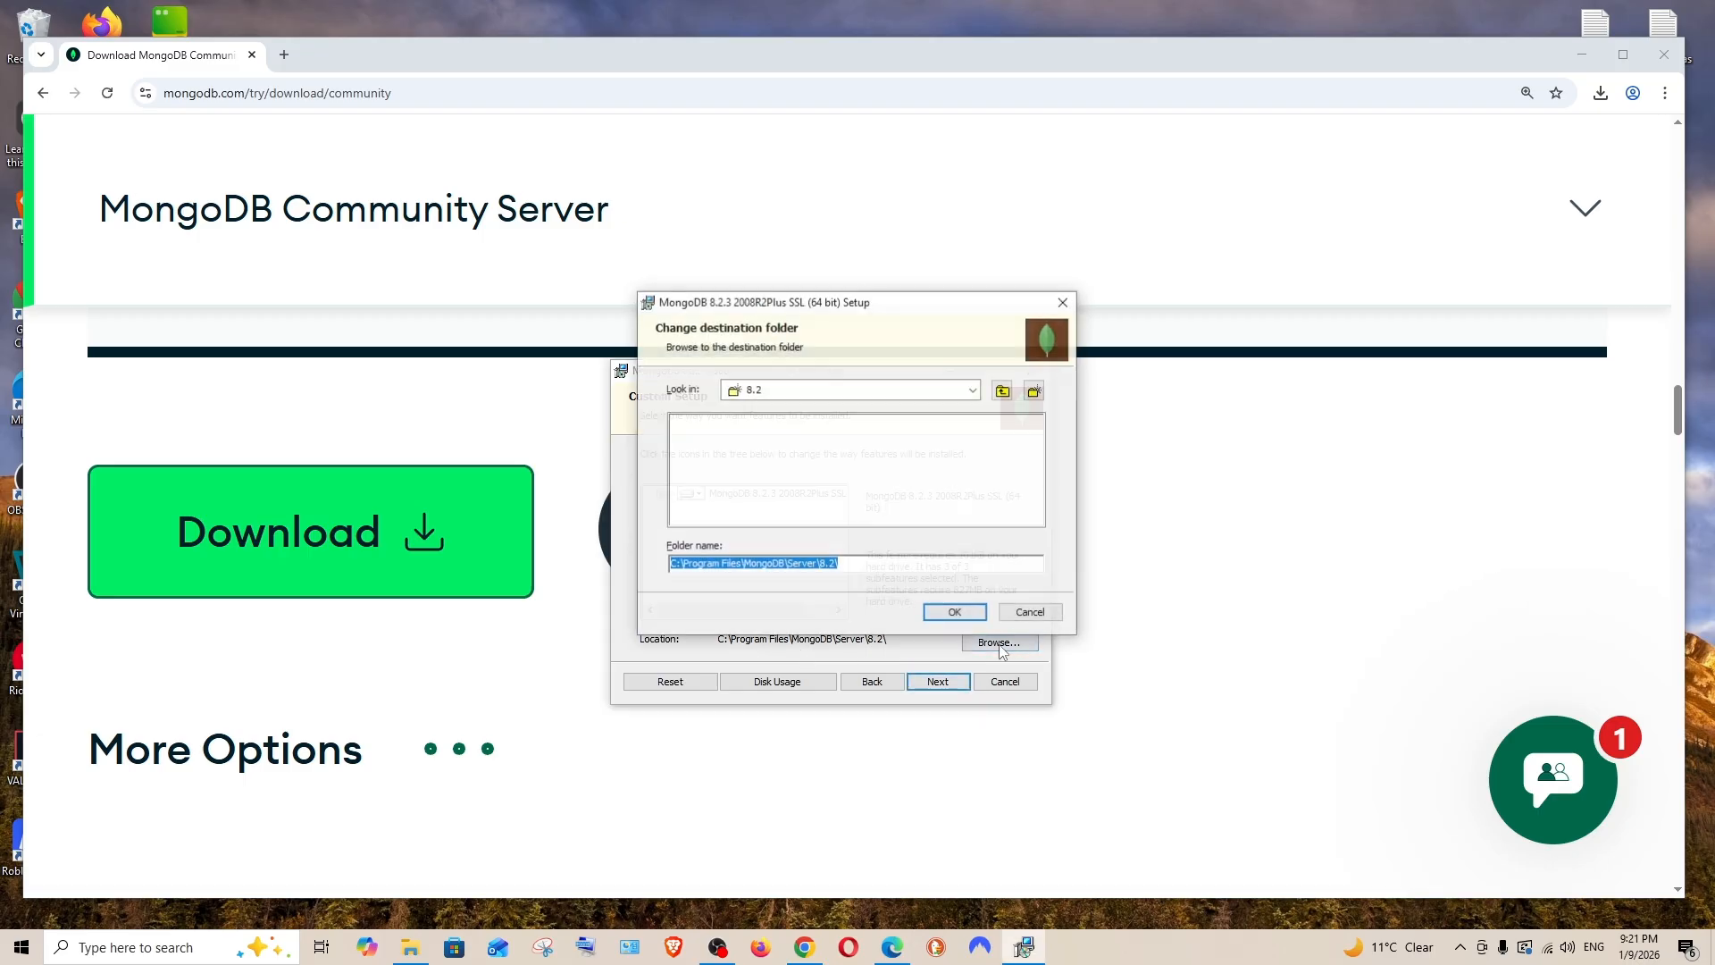
click(971, 392)
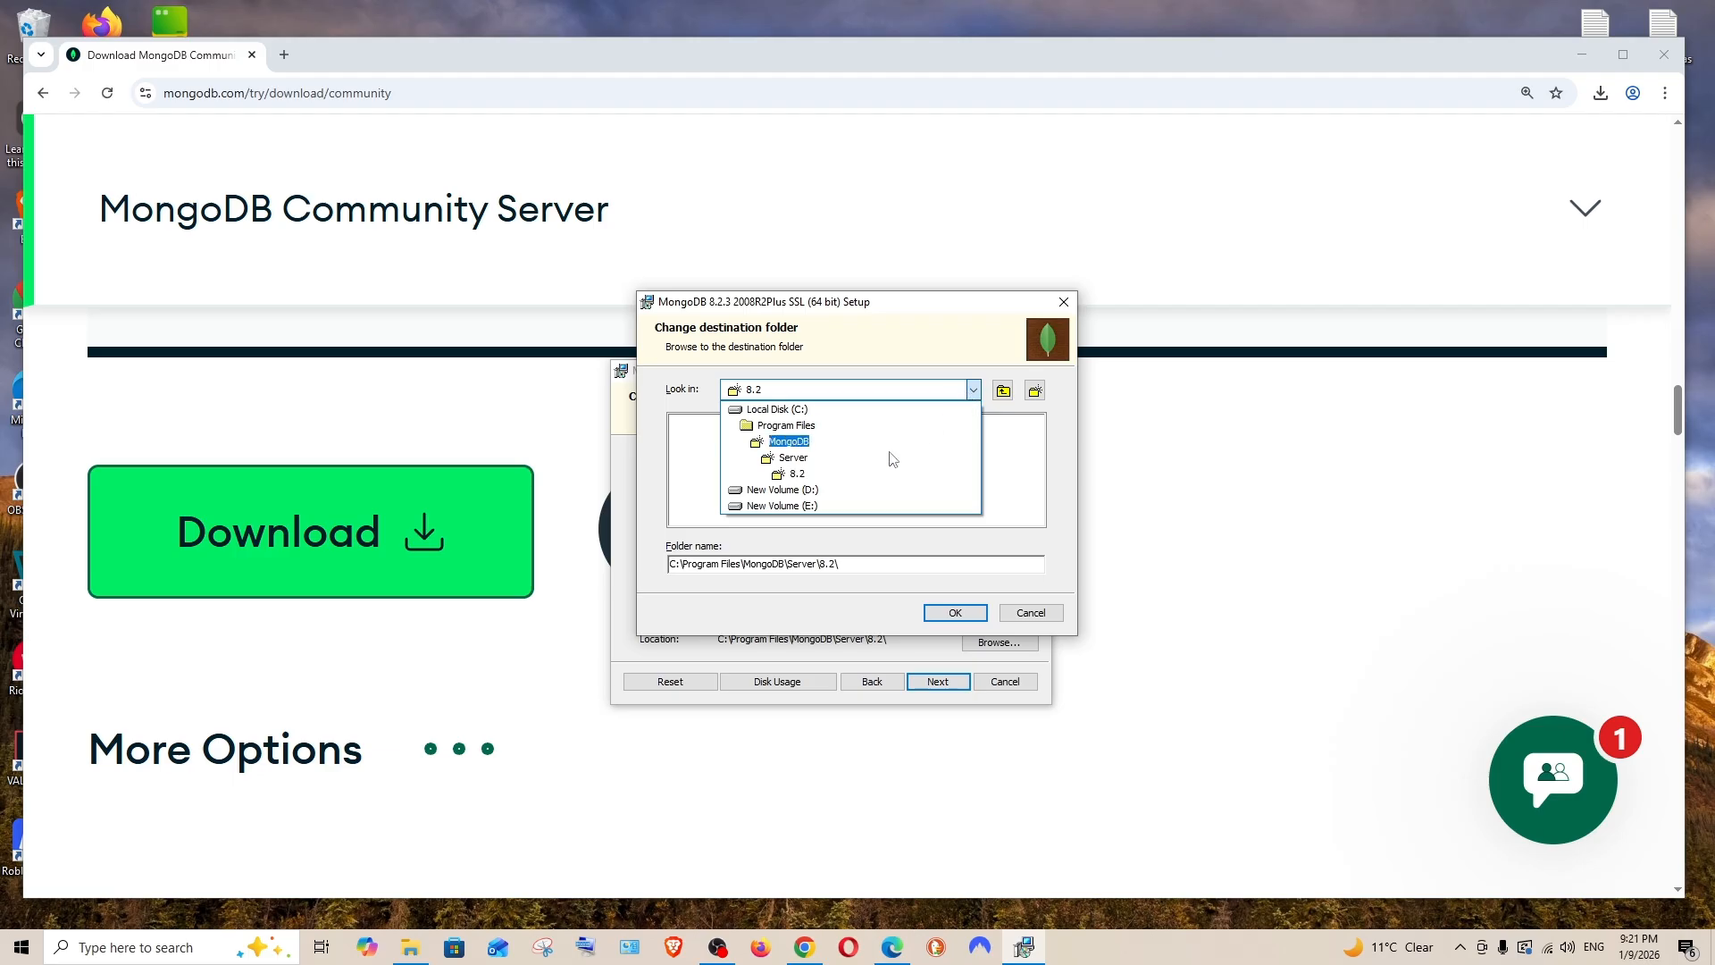
click(806, 491)
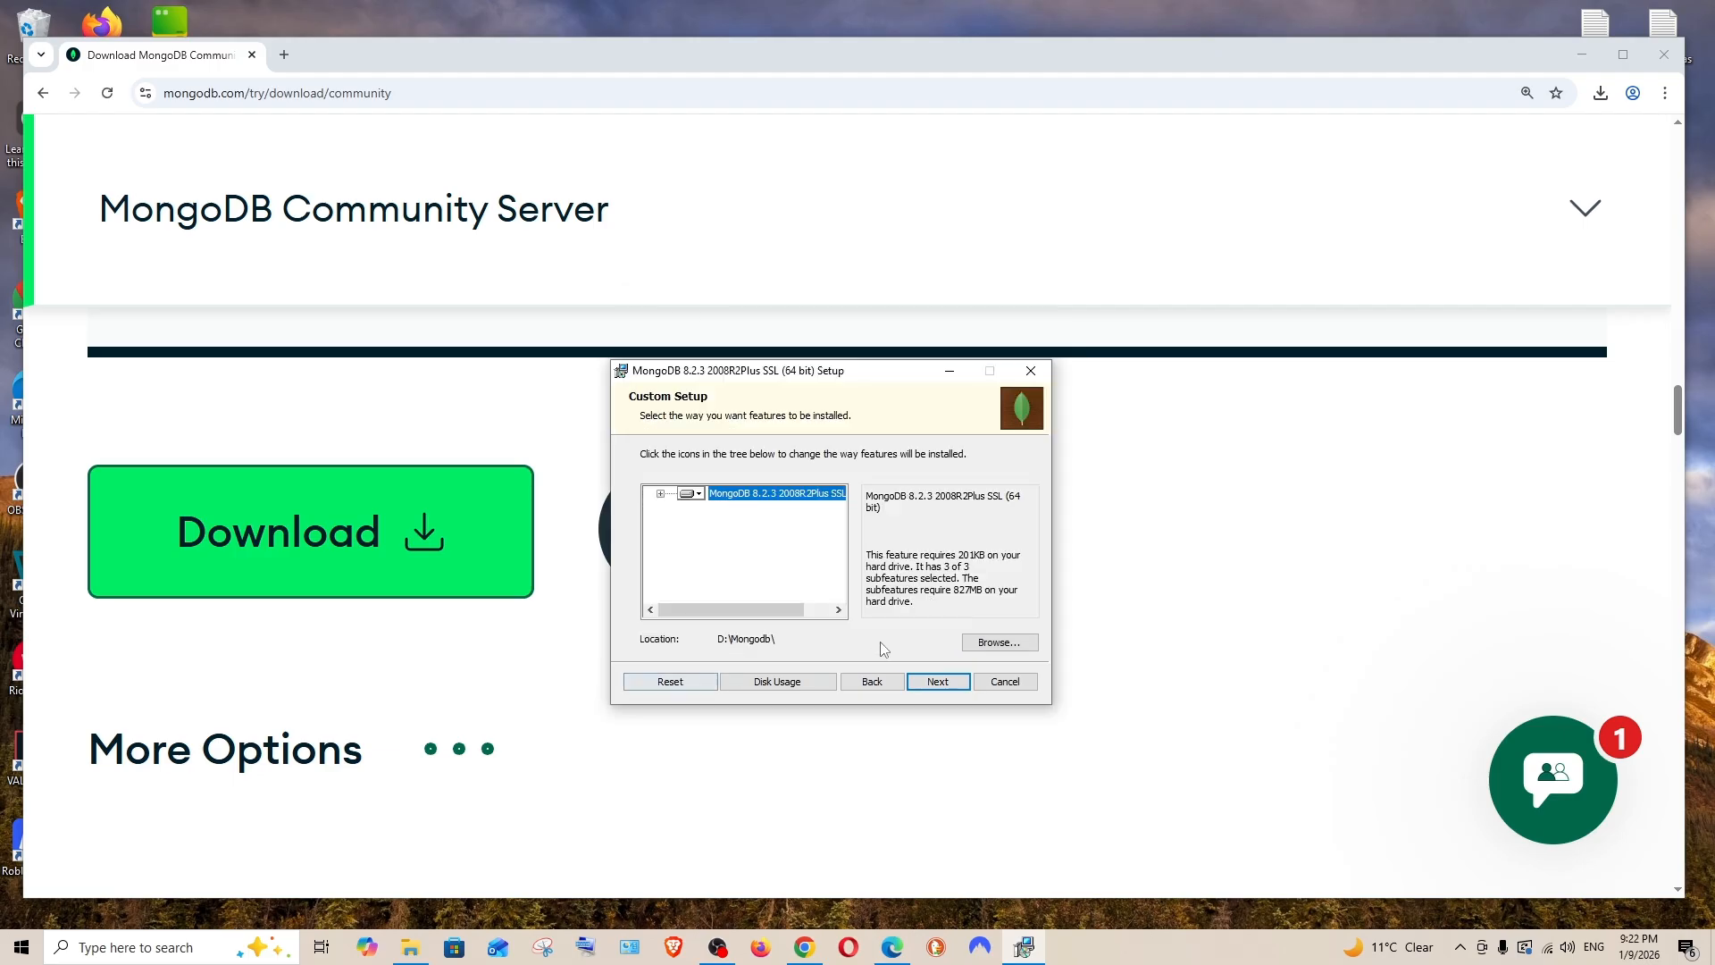
click(939, 682)
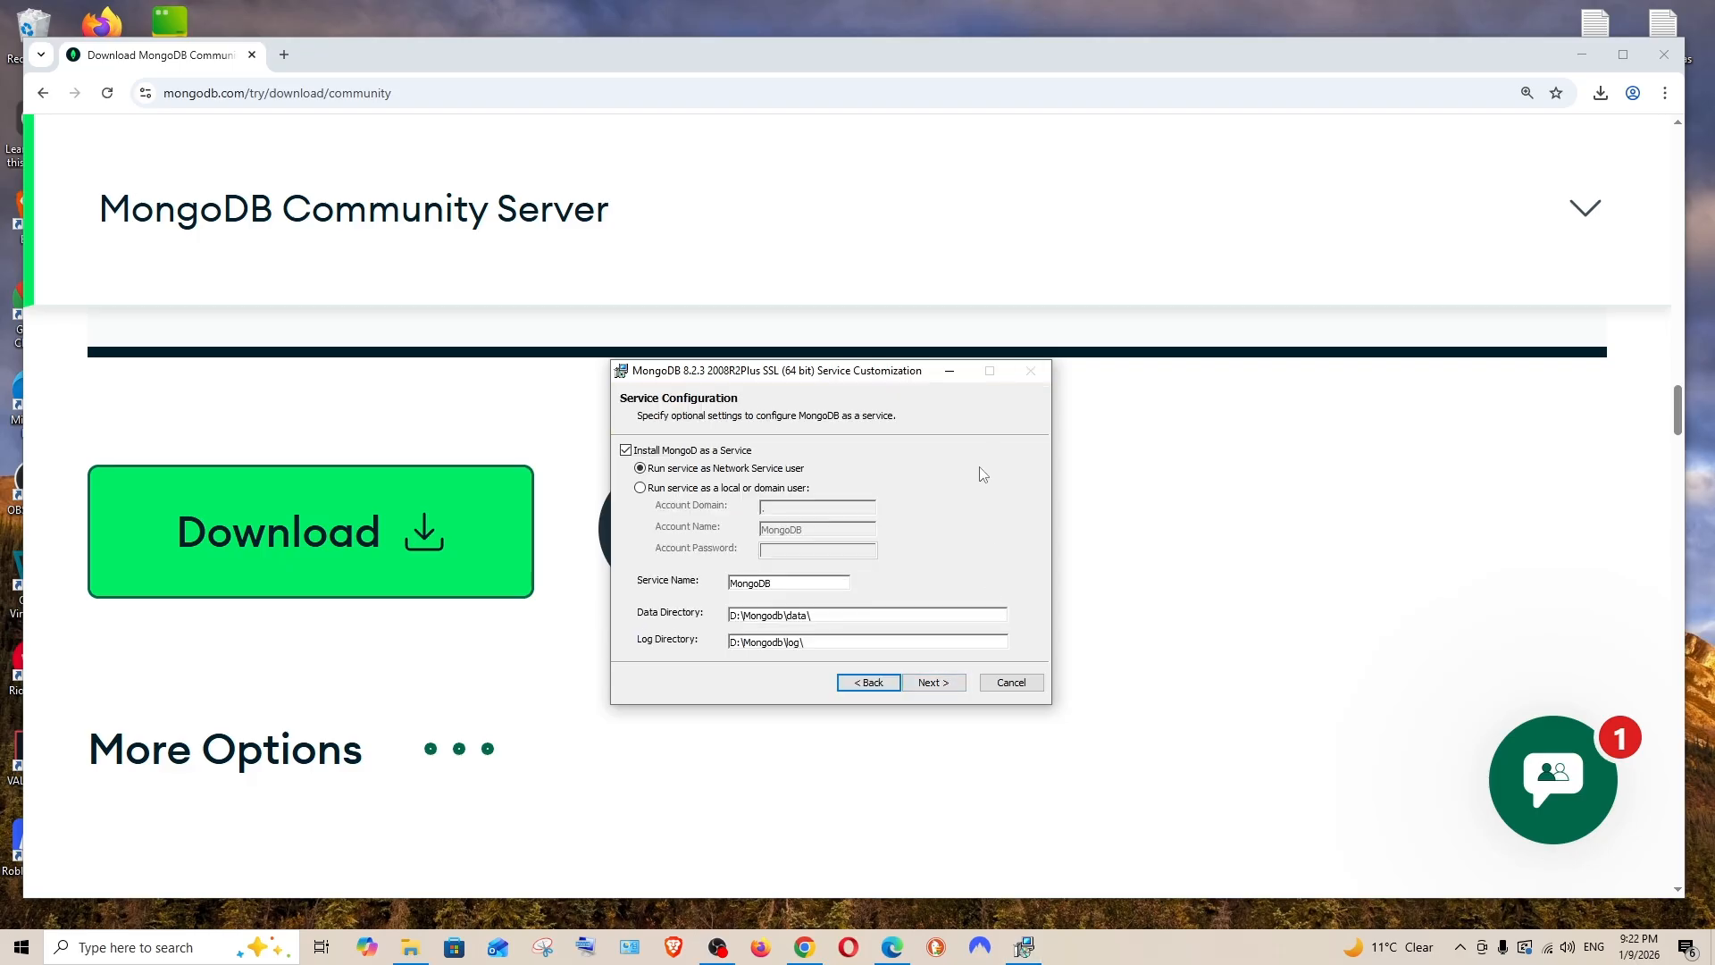
Install MongoDB with the default Network Service configuration and MongoDB Compass included, and finish the setup wizard.
click(957, 686)
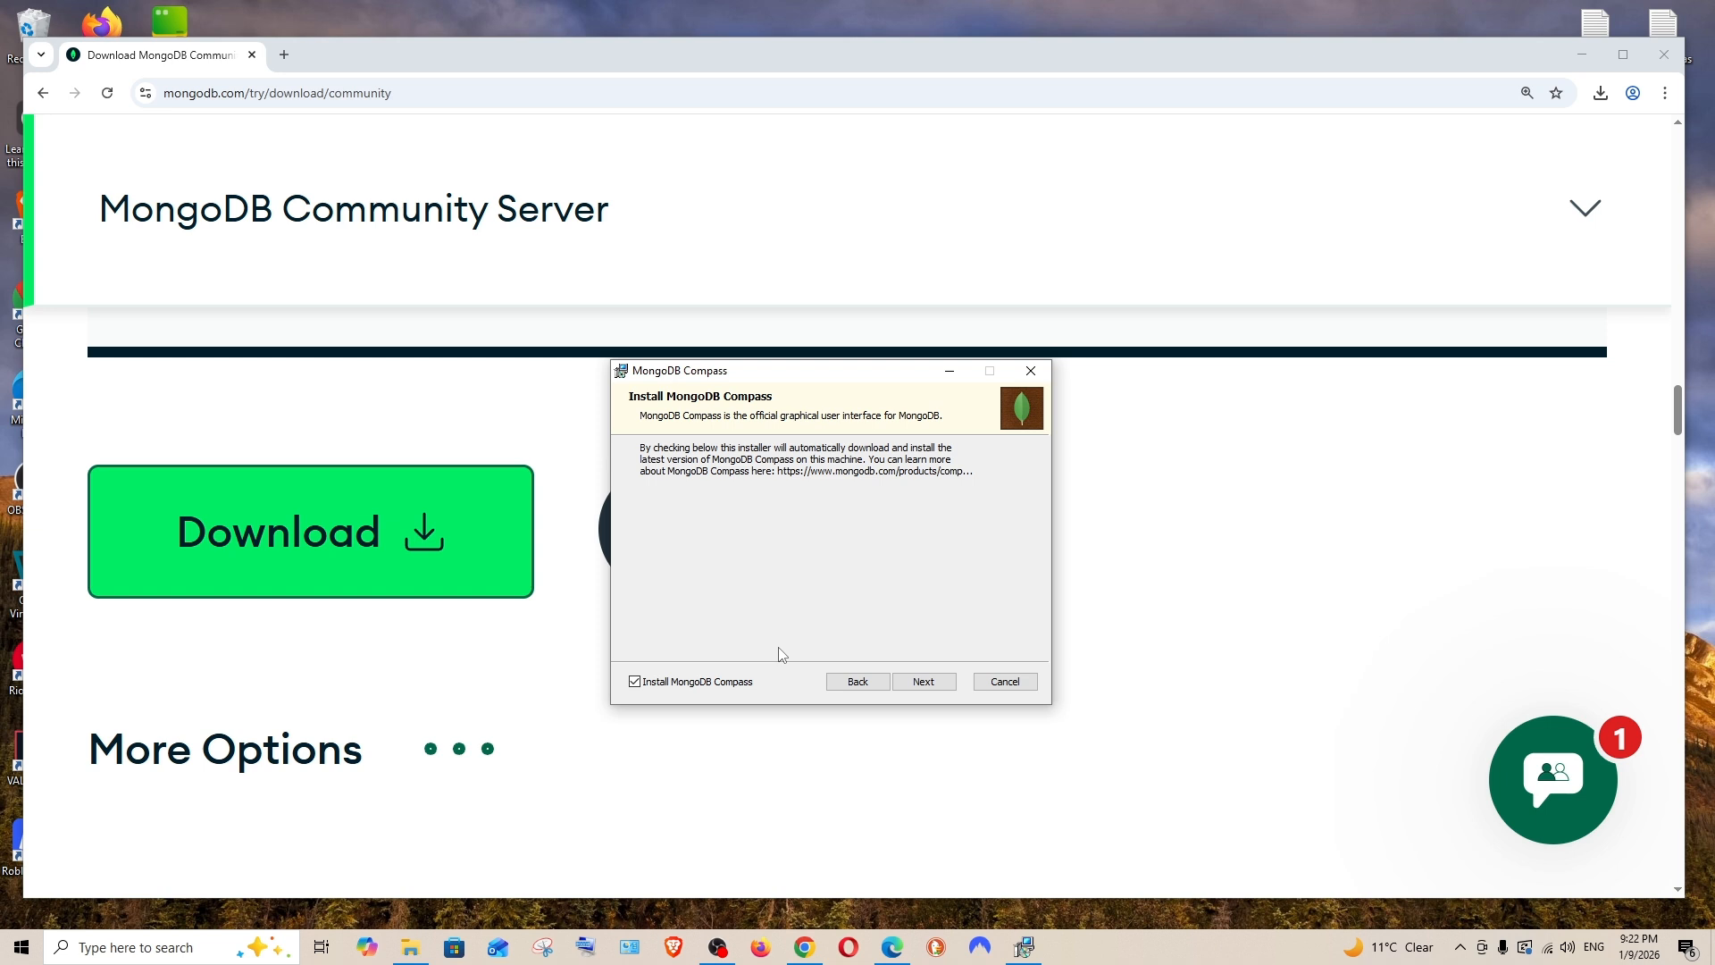
click(946, 686)
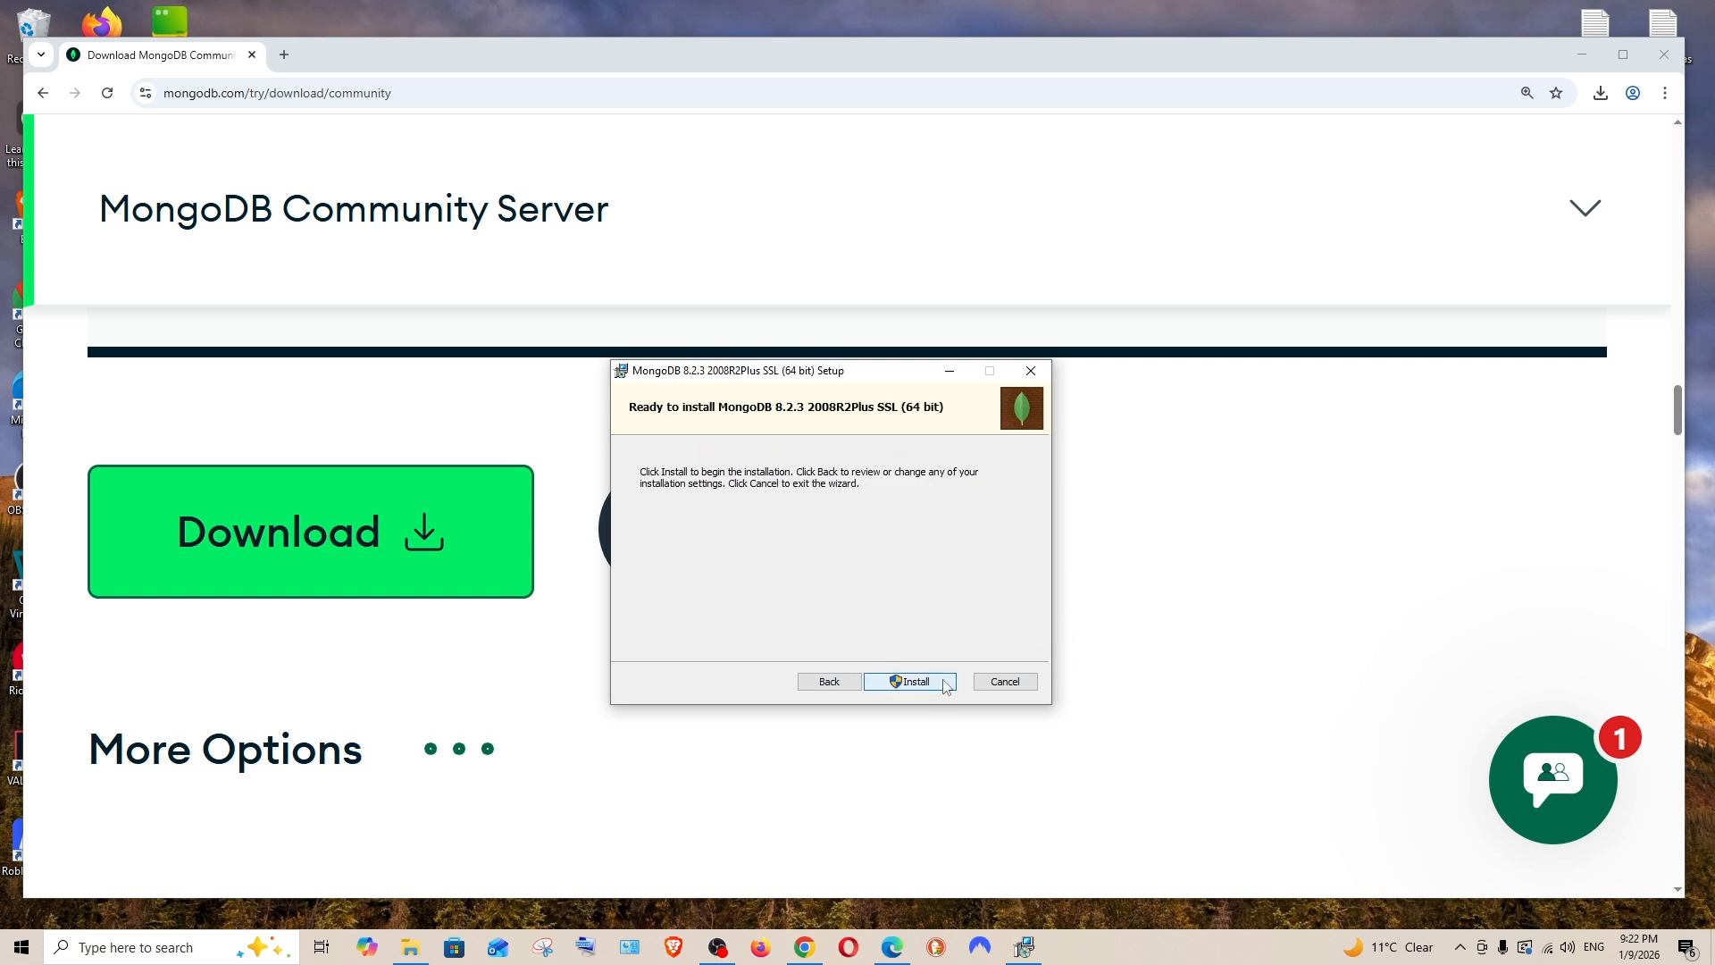
click(909, 682)
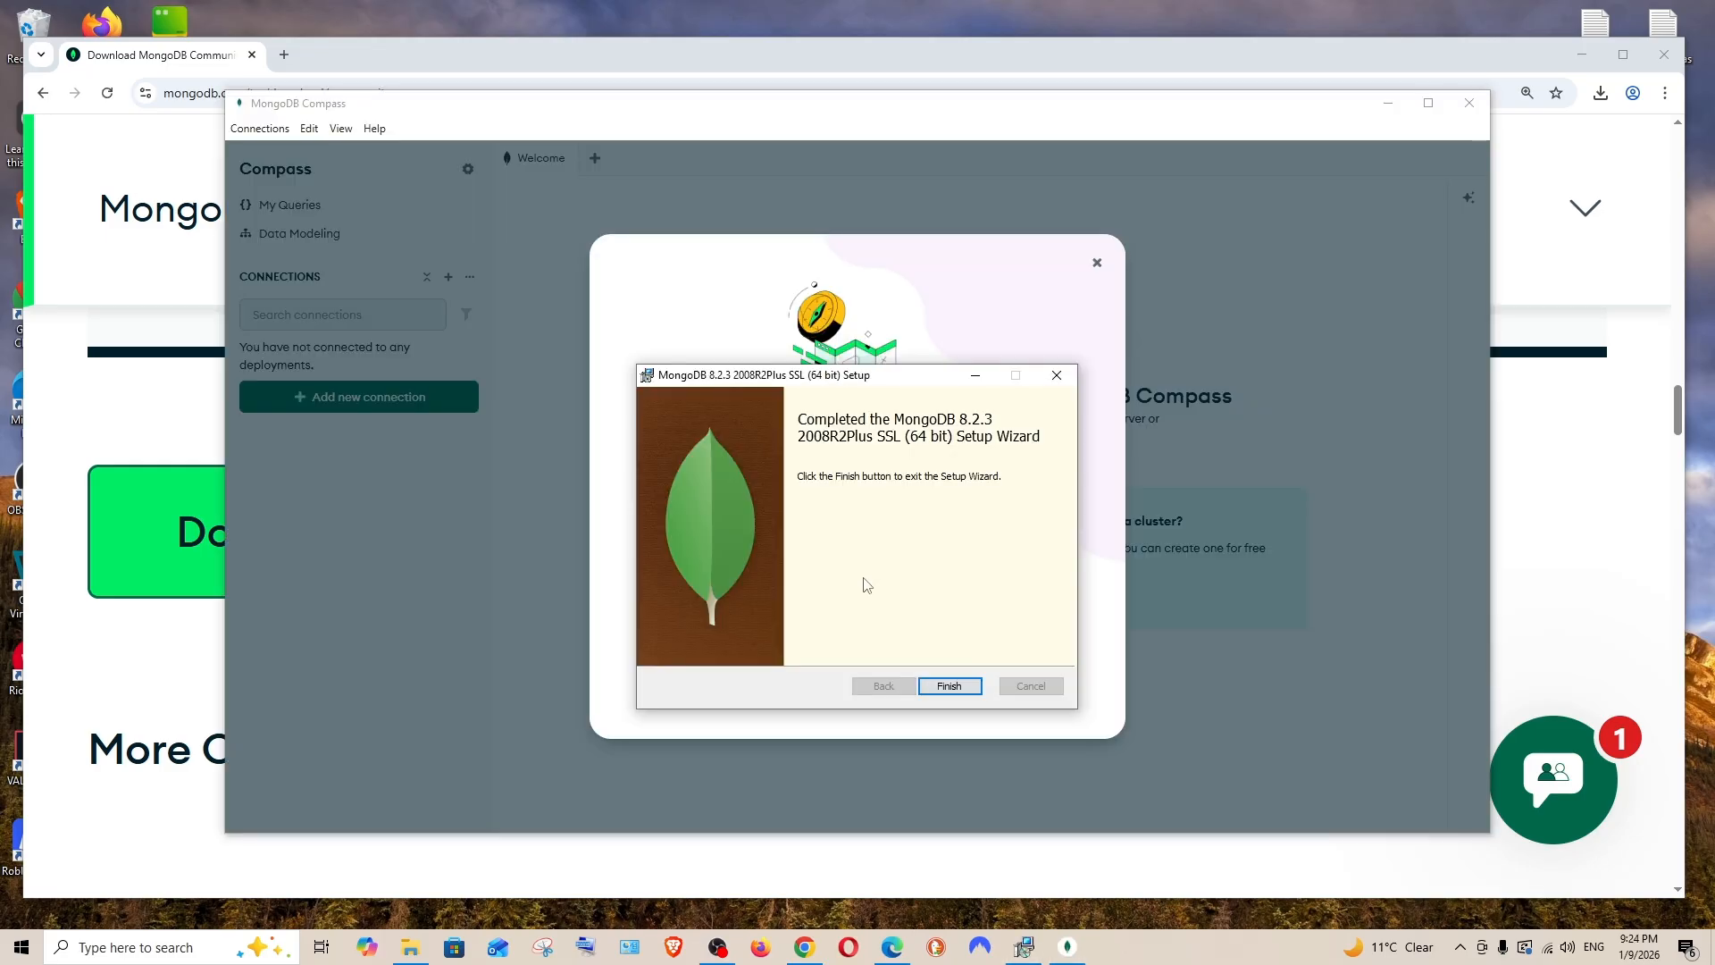
click(949, 686)
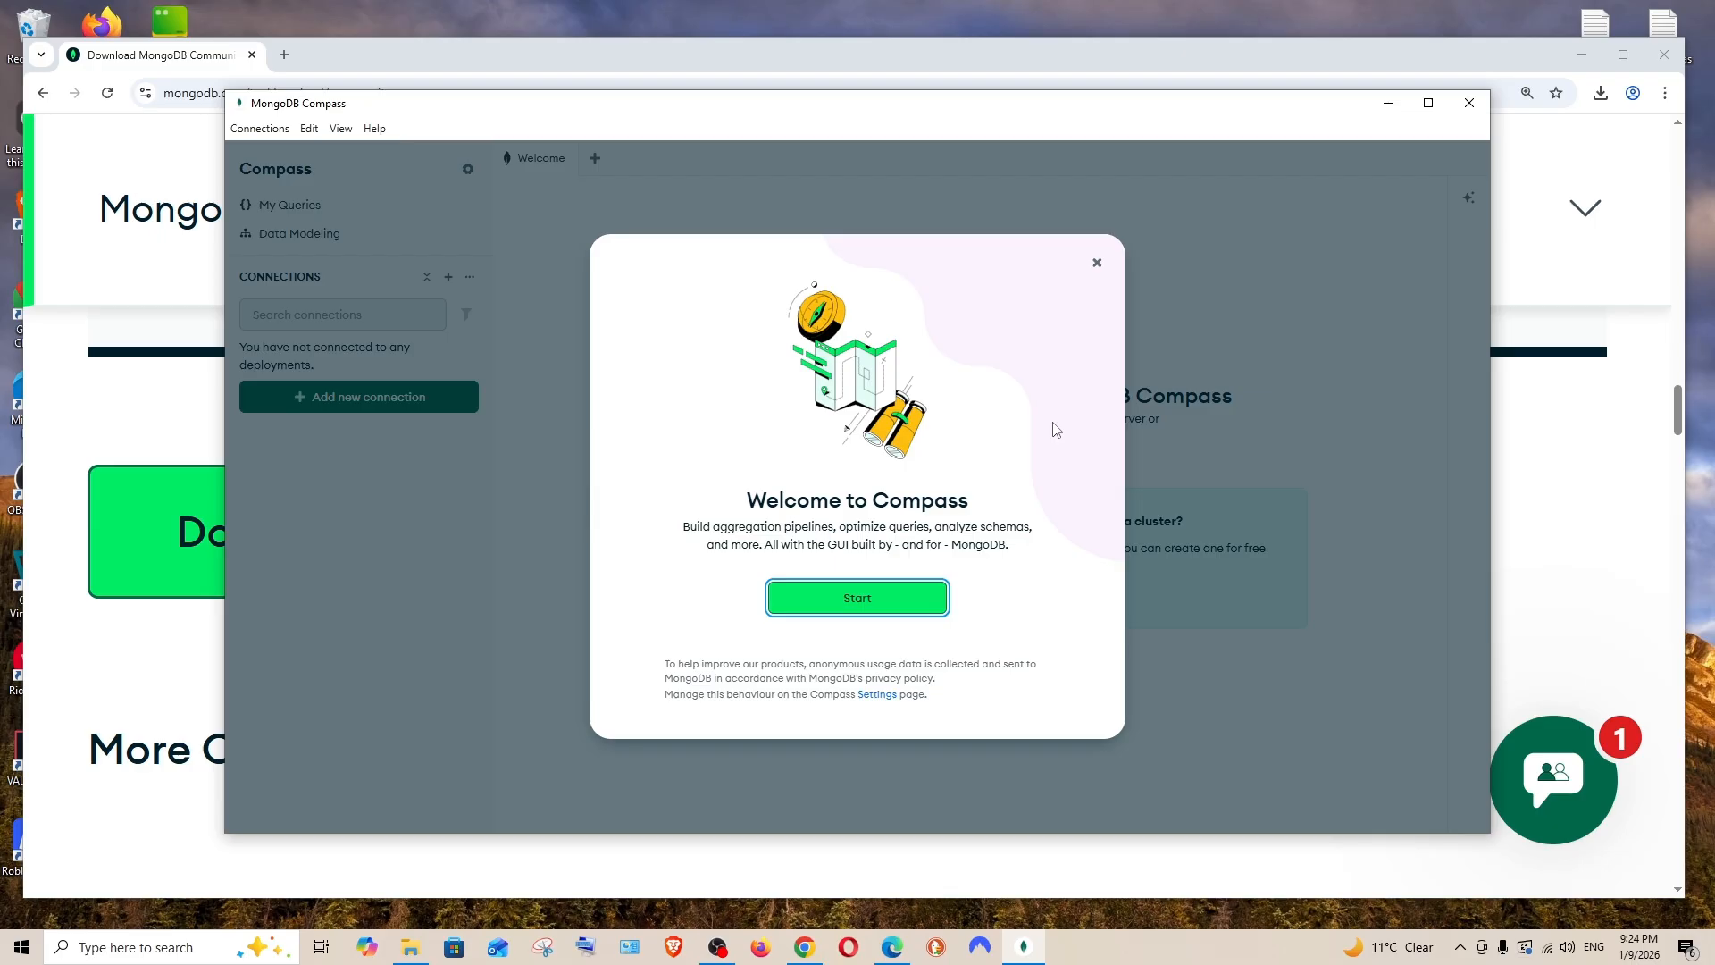
Start Compass, then save and connect a new connection with the URI mongodb://localhost:27017.
click(859, 606)
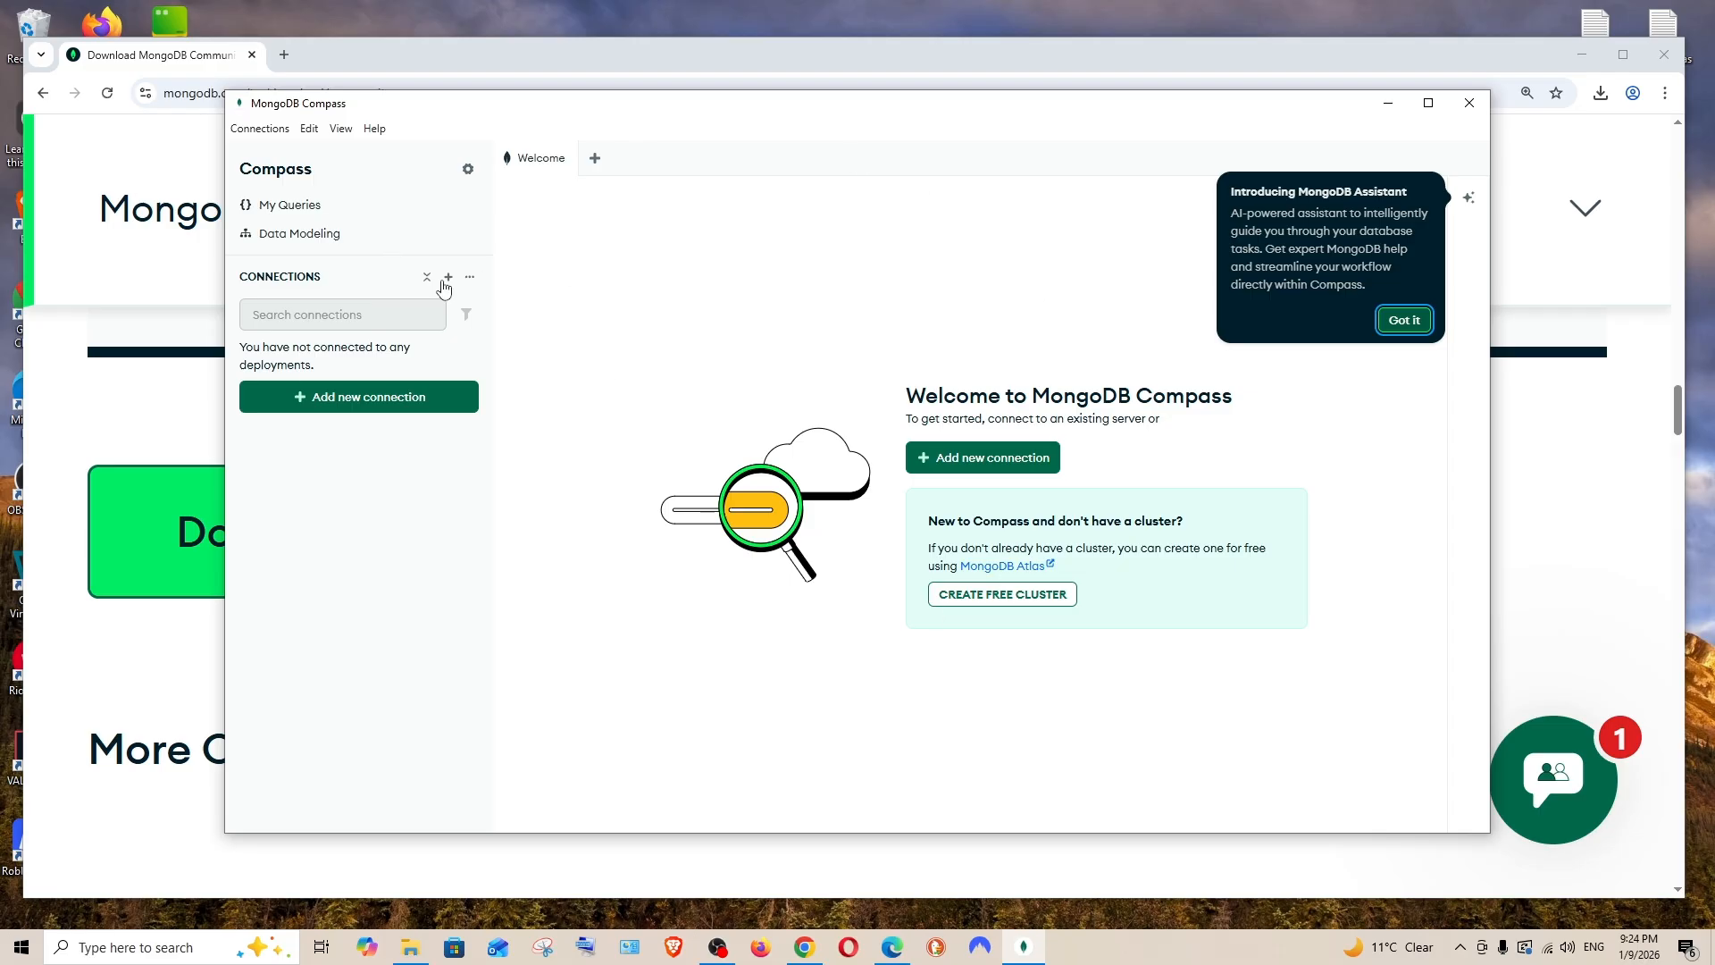
click(316, 409)
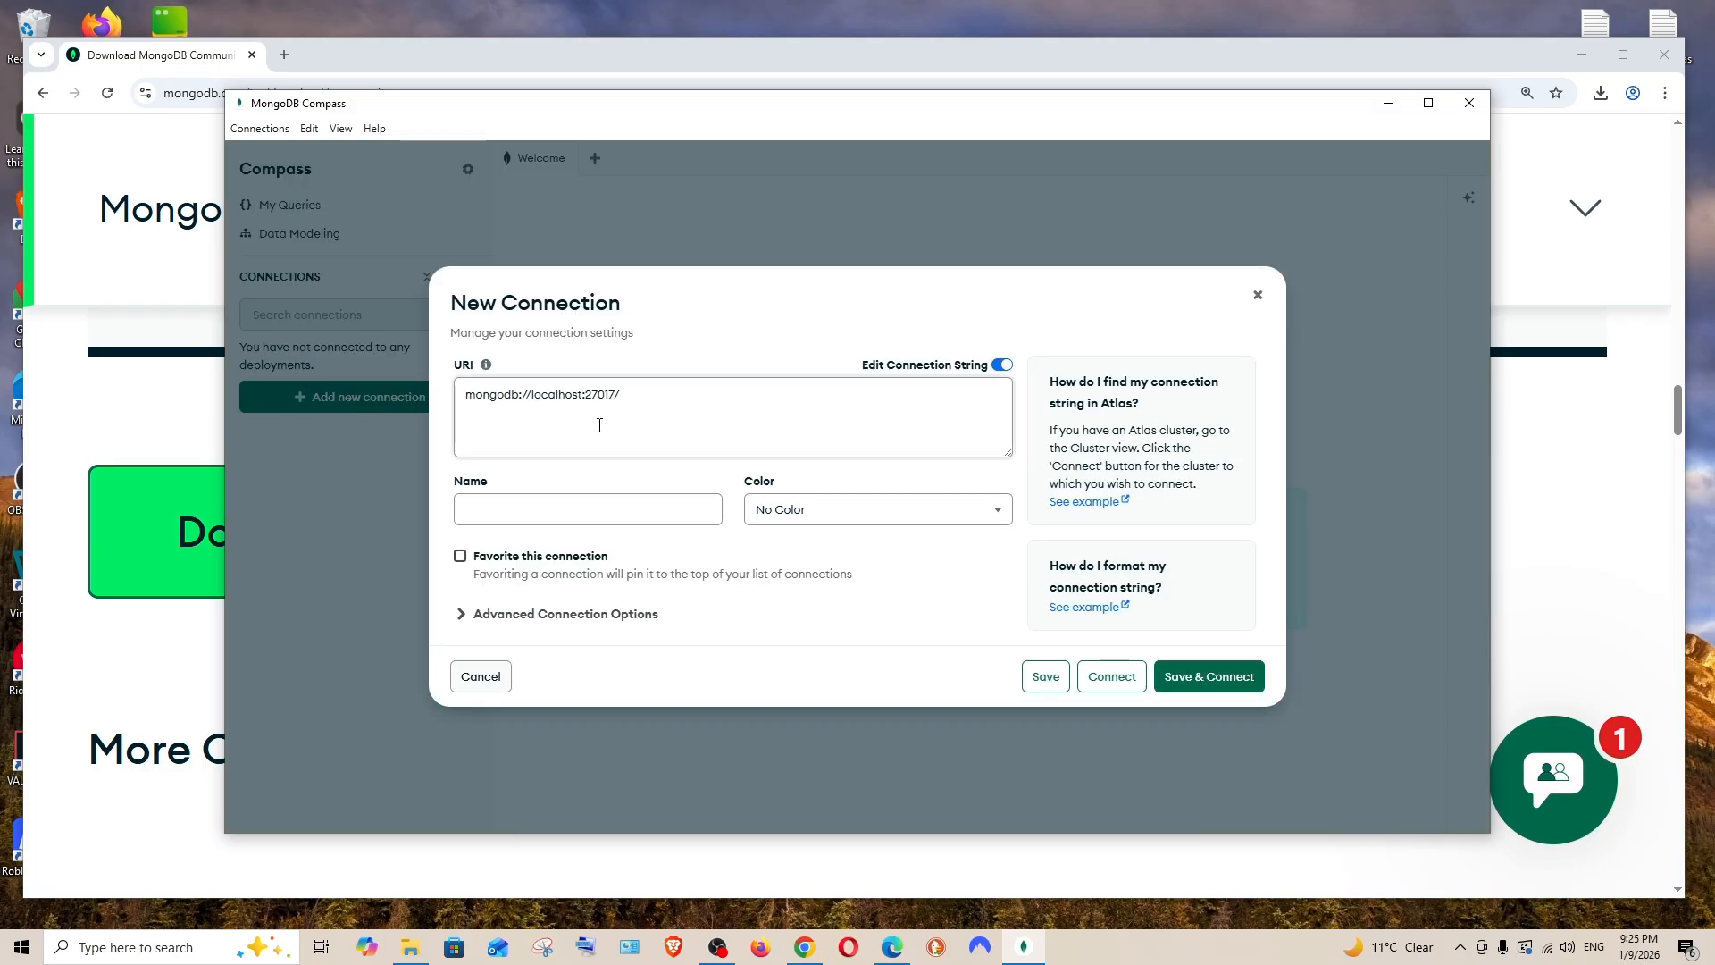
drag(698, 398, 450, 413)
click(591, 415)
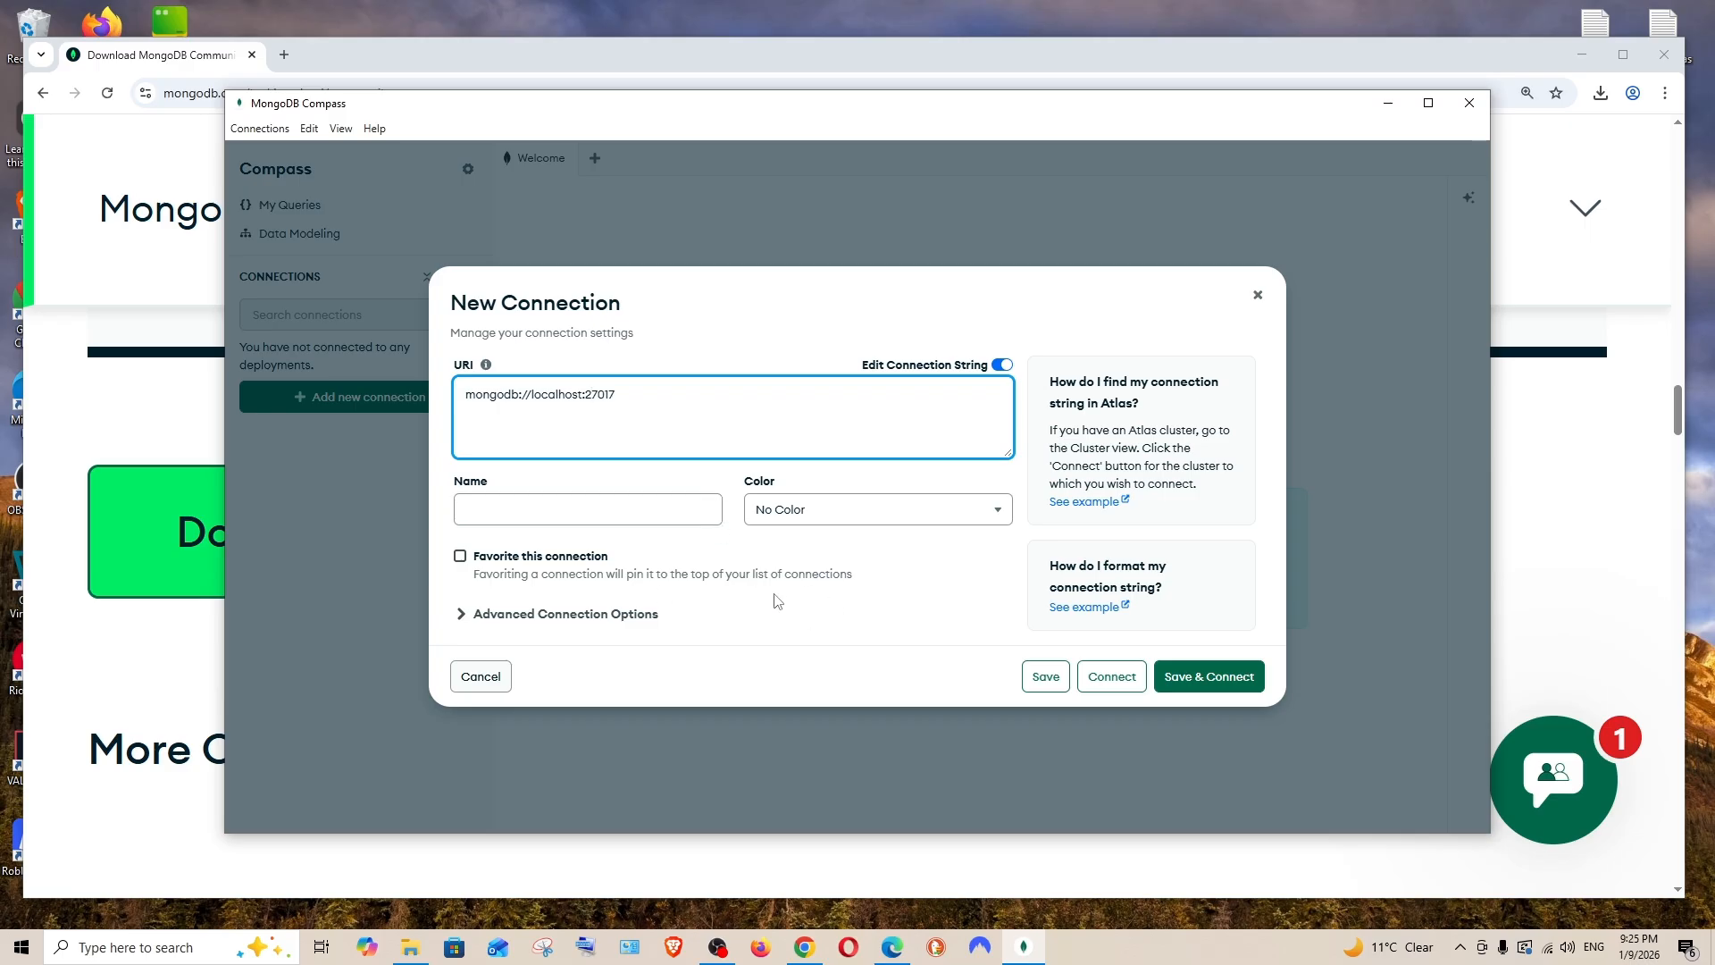
click(1211, 677)
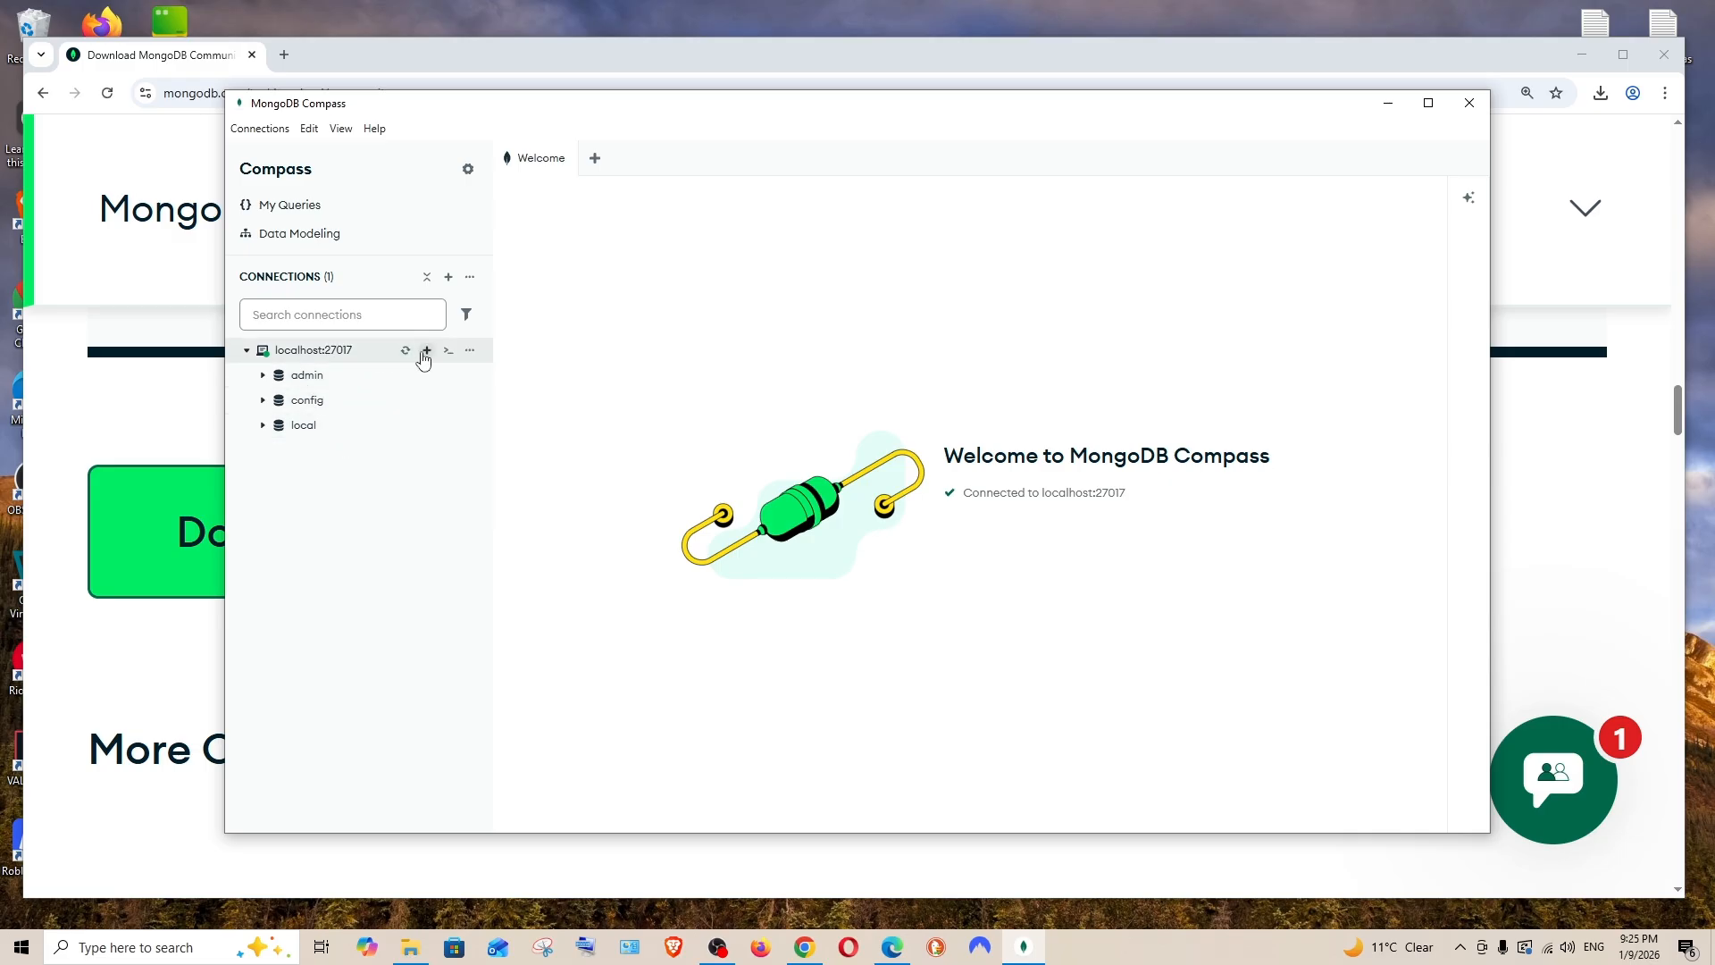
Create a database named DEMOOOO with a collection named DEMOTABLE on the localhost:27017 connection.
click(427, 351)
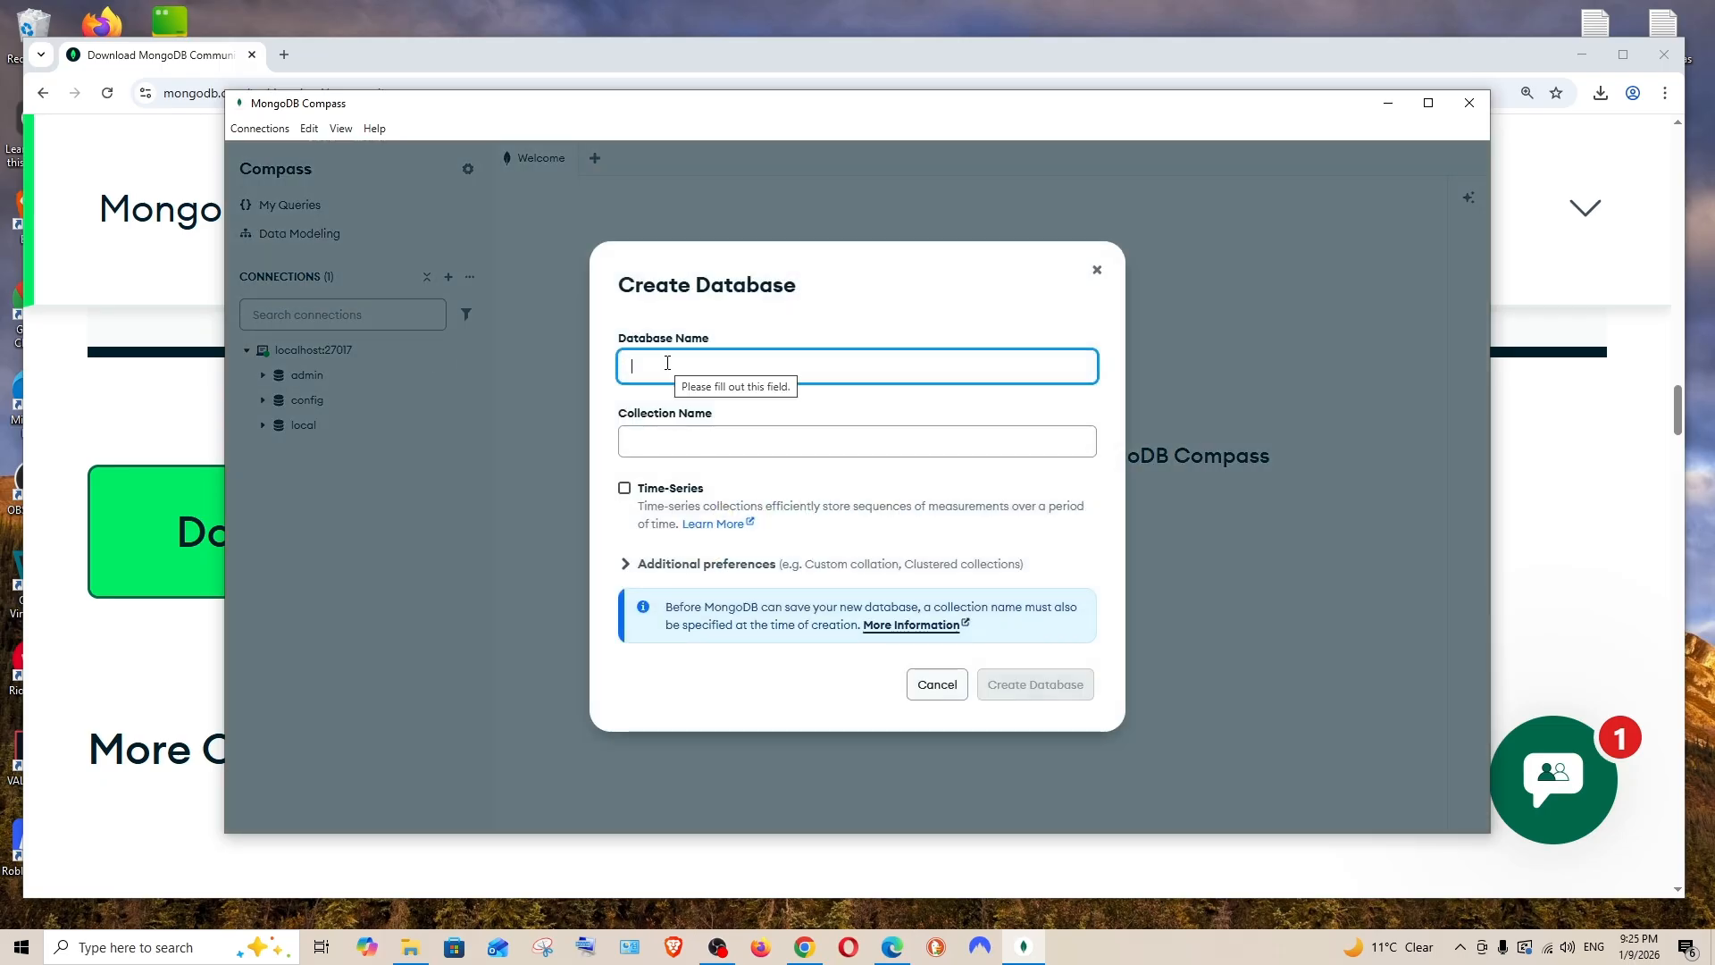
text(DEMOOOO)
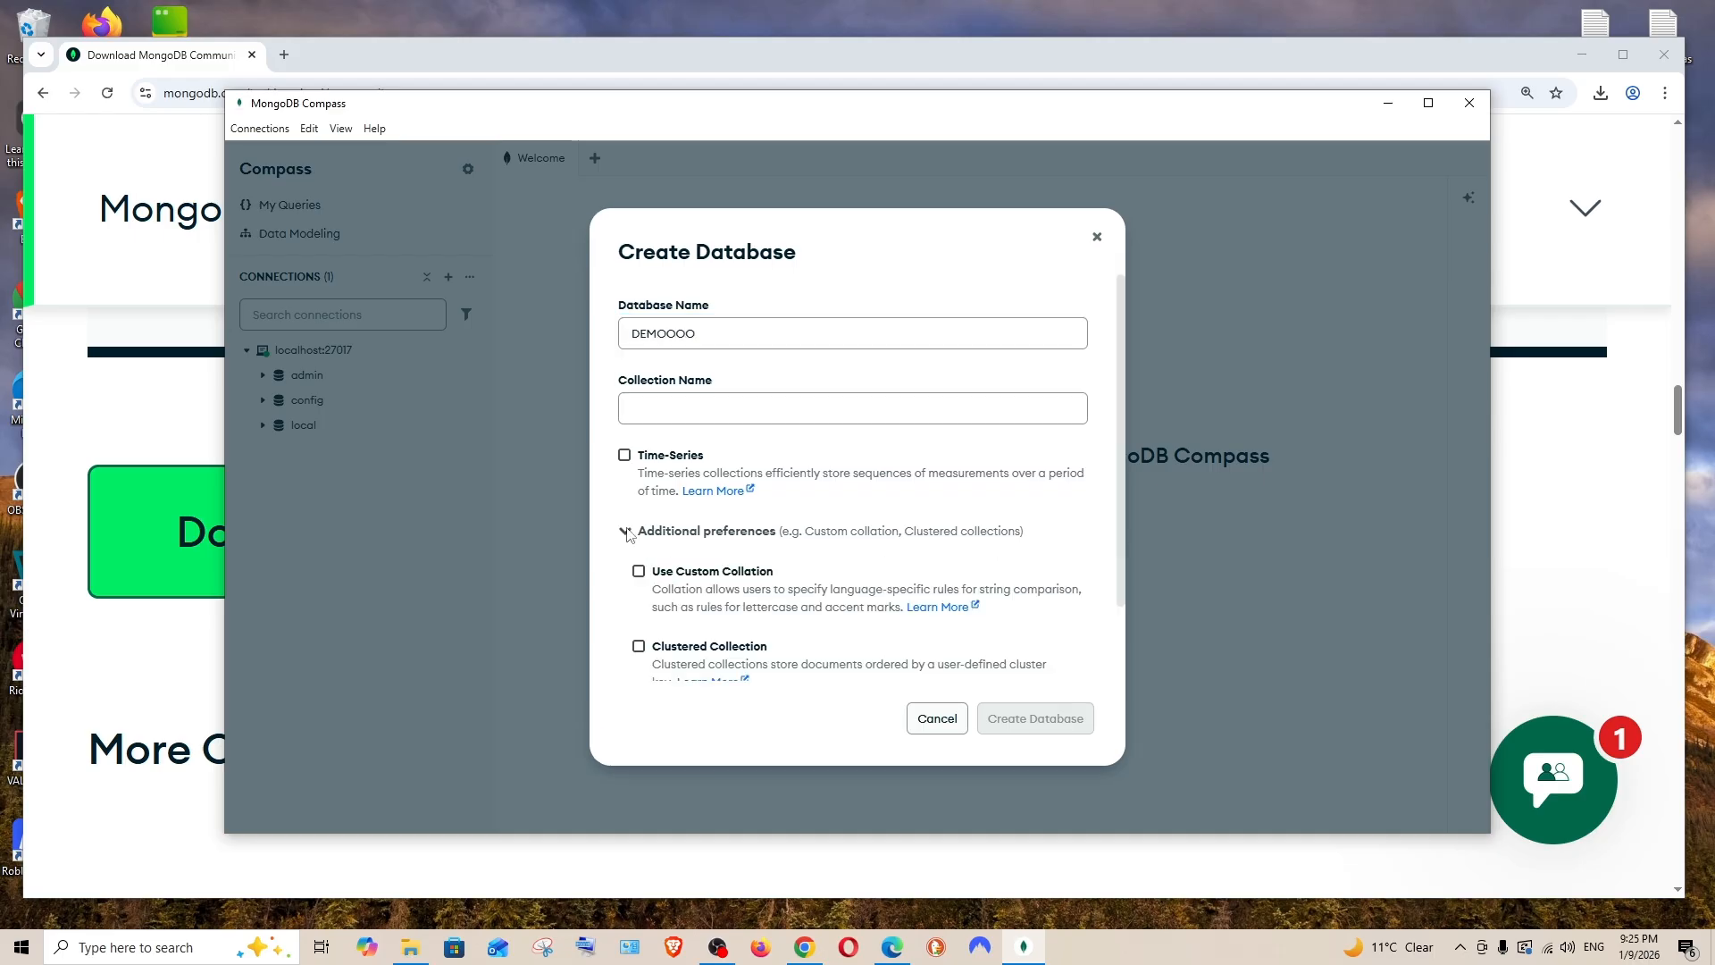
click(685, 442)
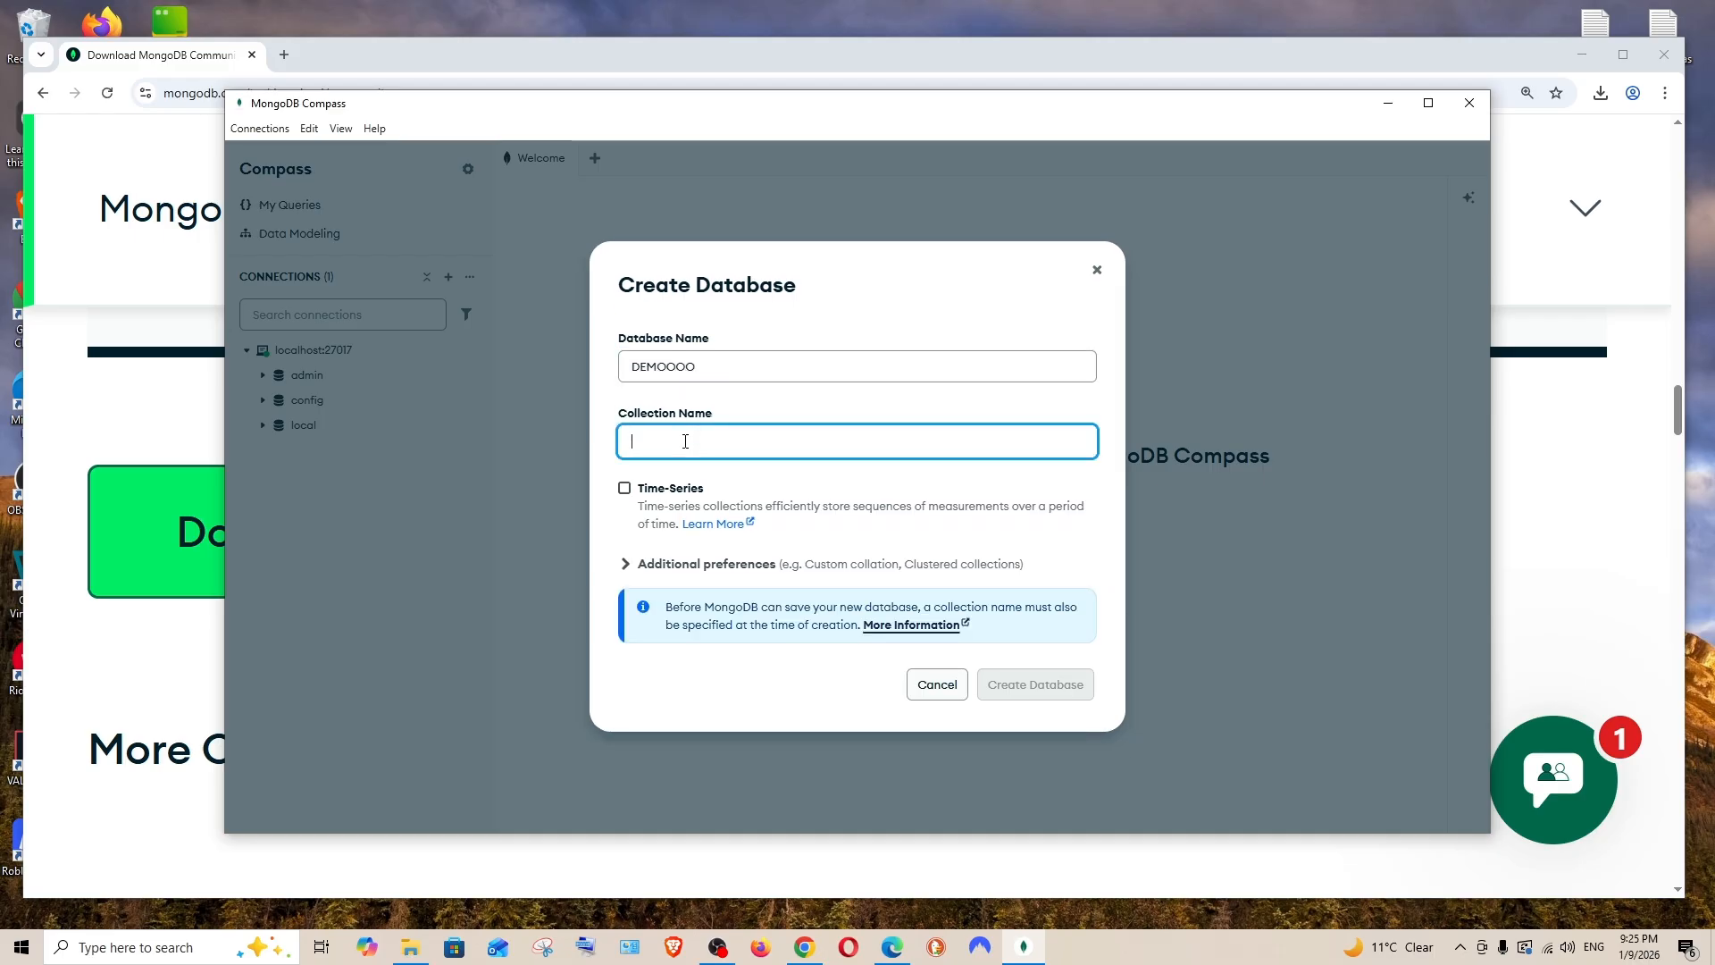
text(DEMOTABLE)
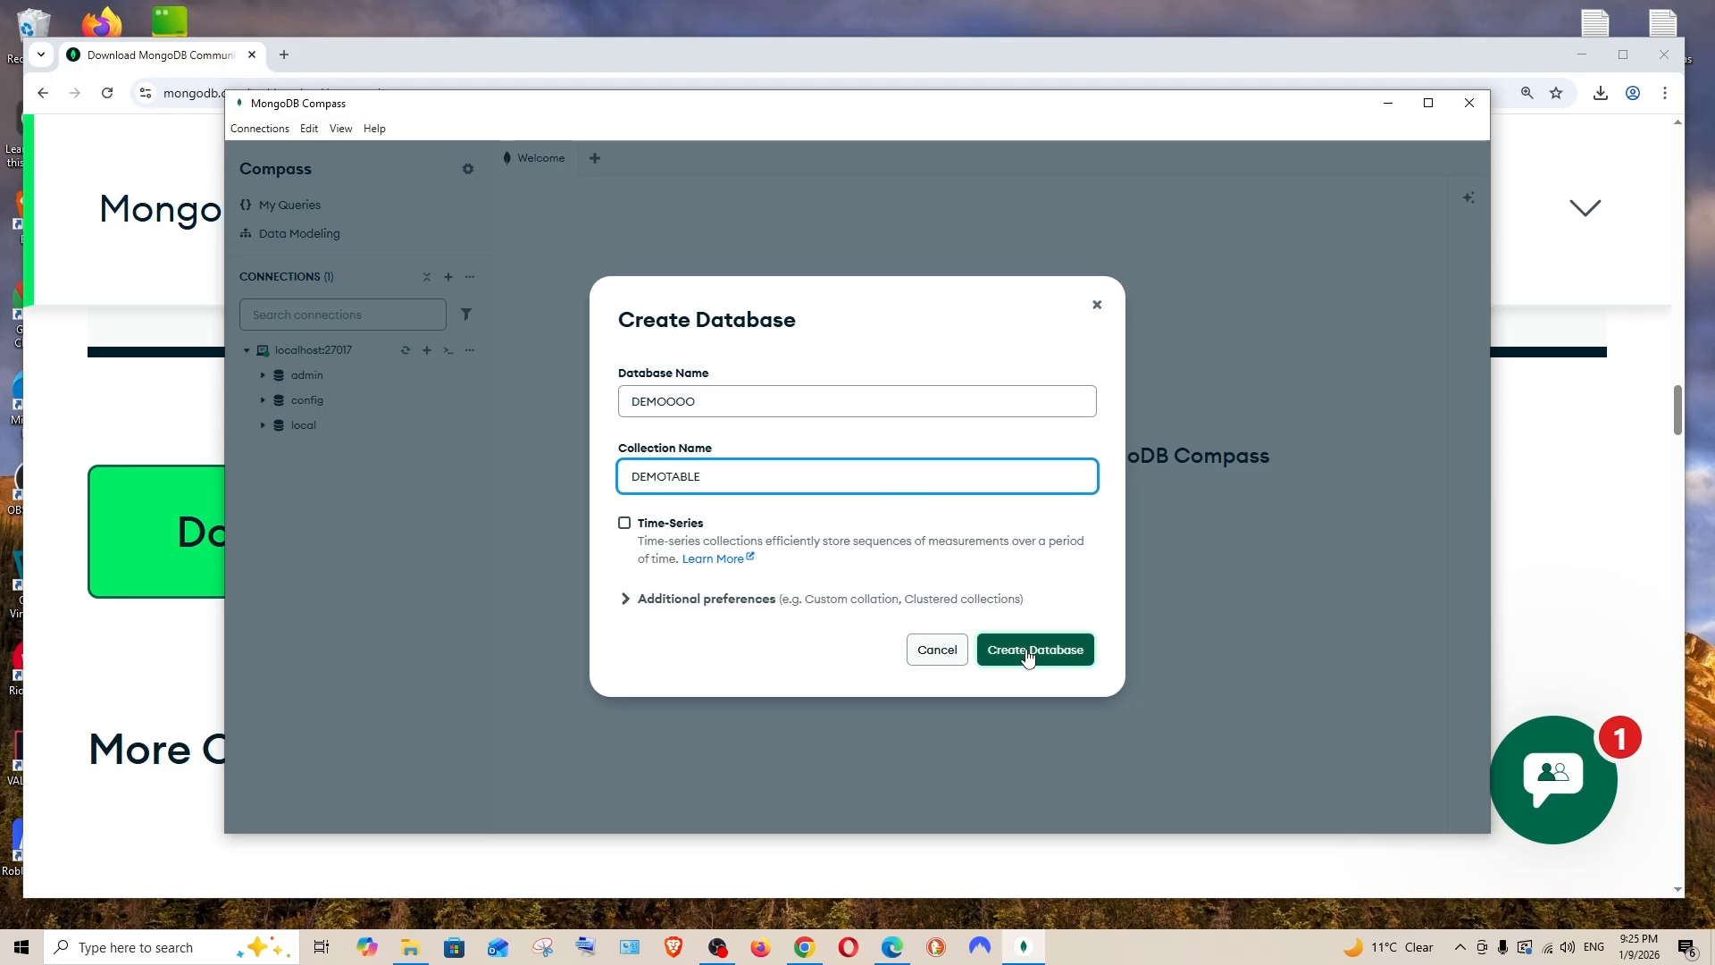
click(1027, 652)
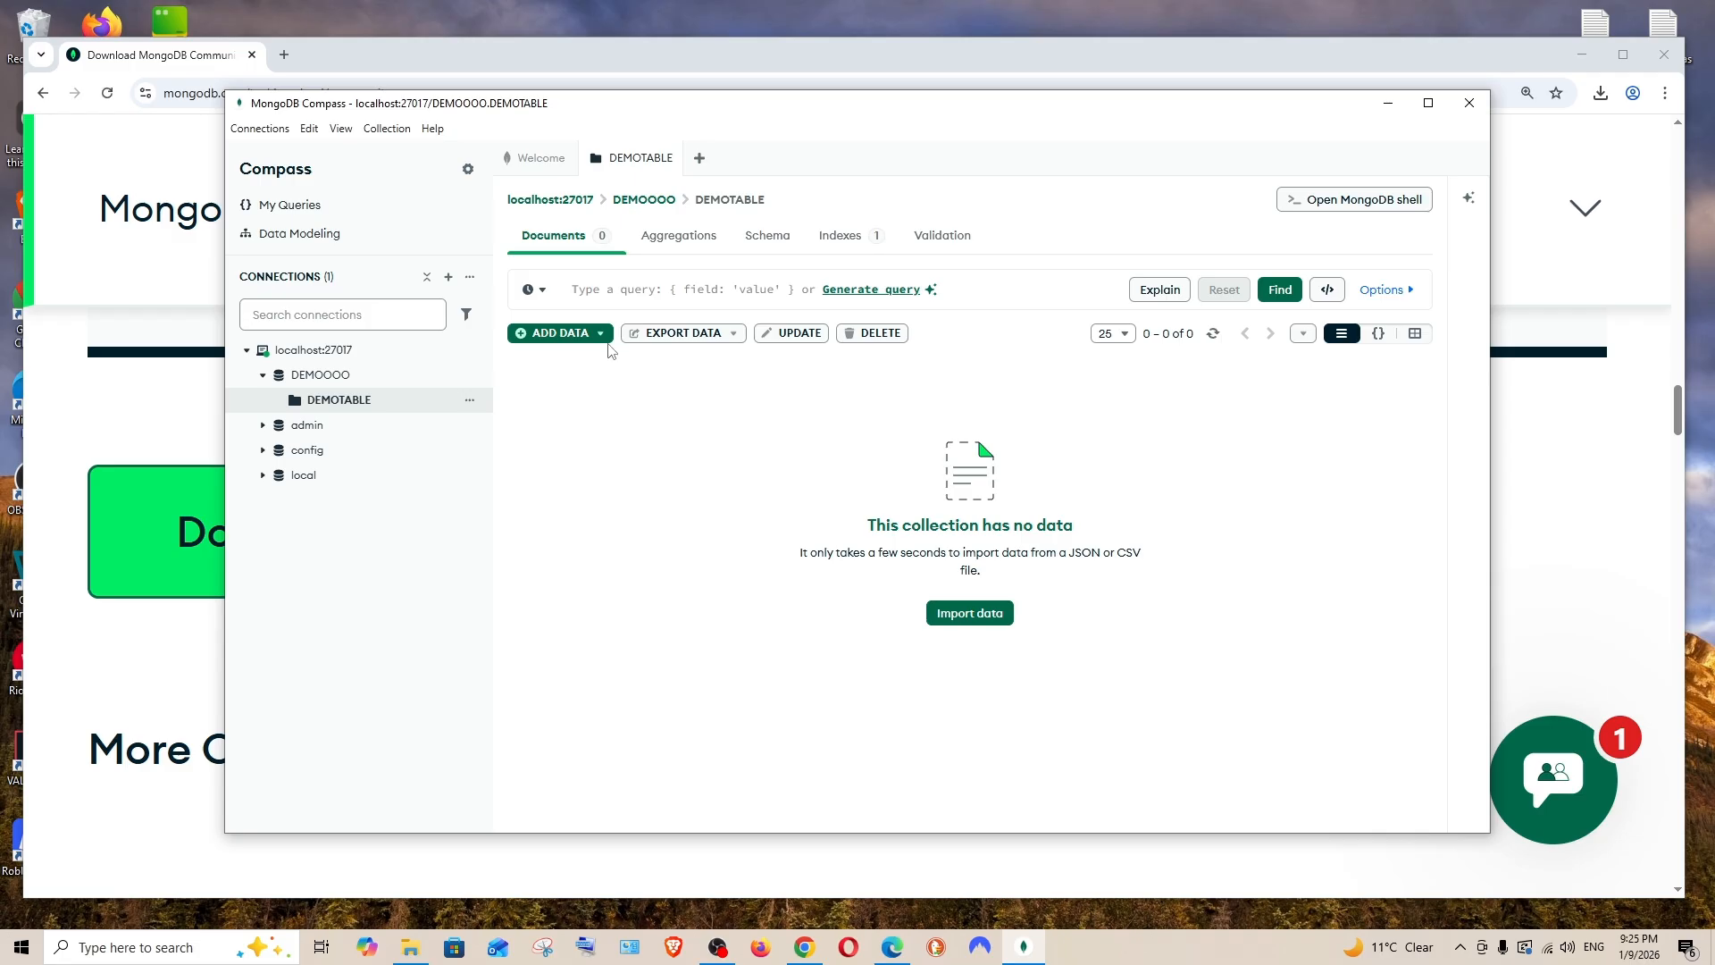
click(262, 376)
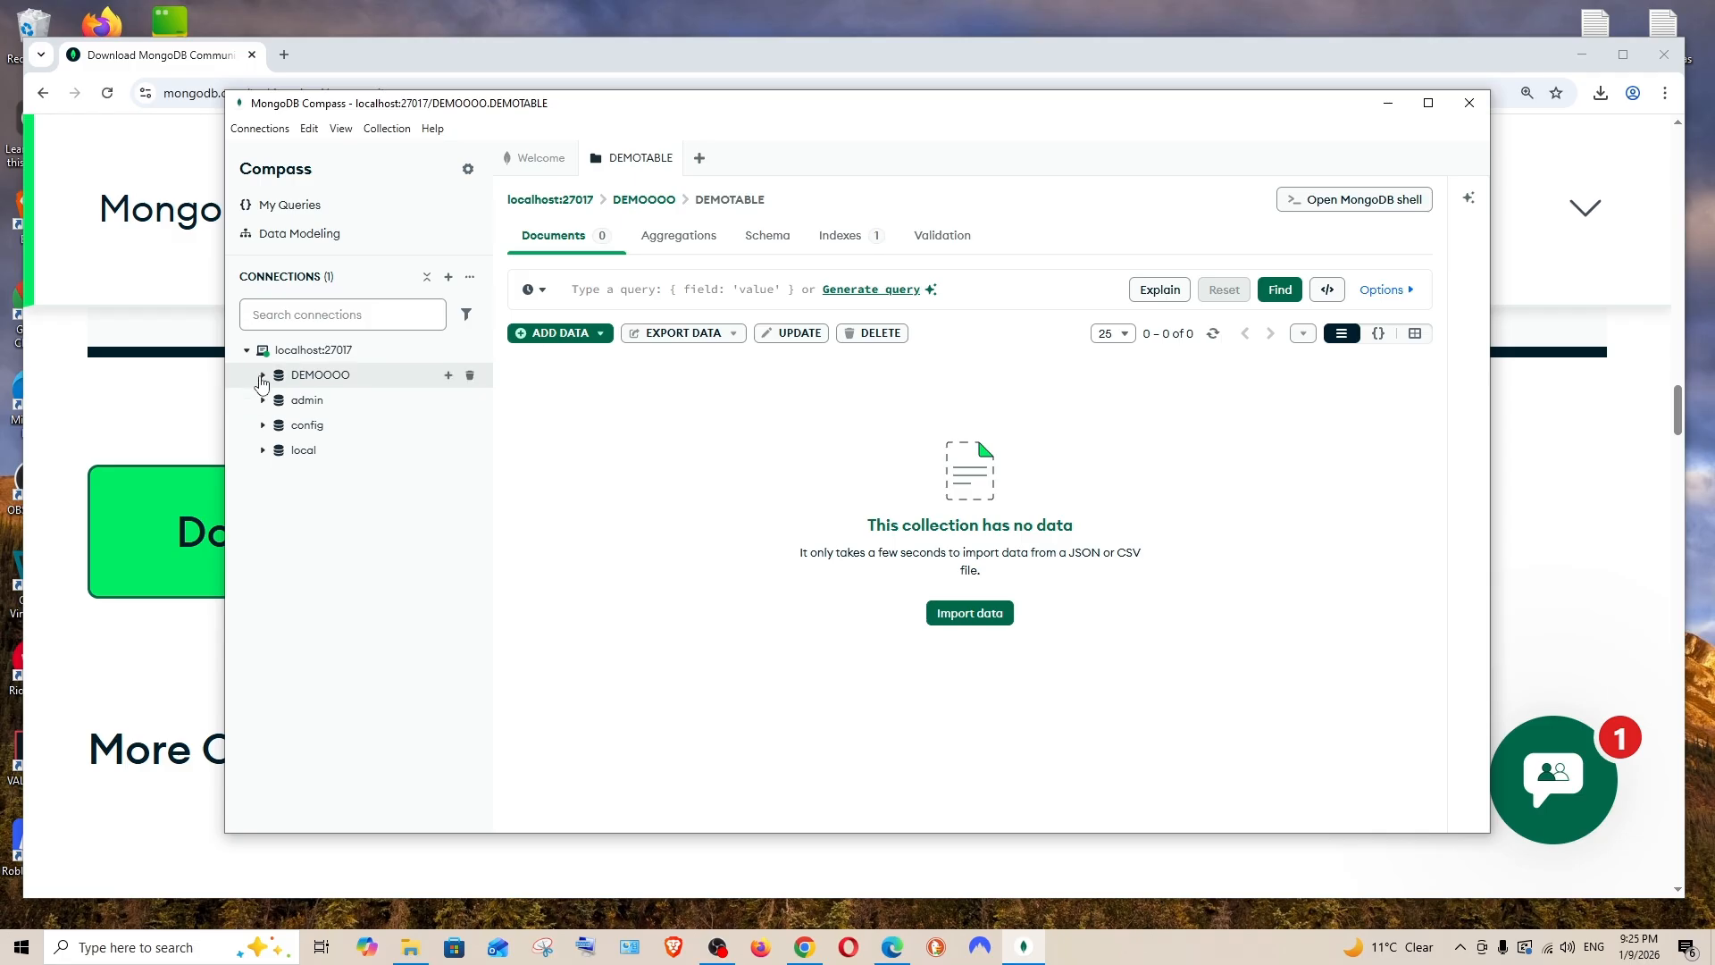
click(261, 376)
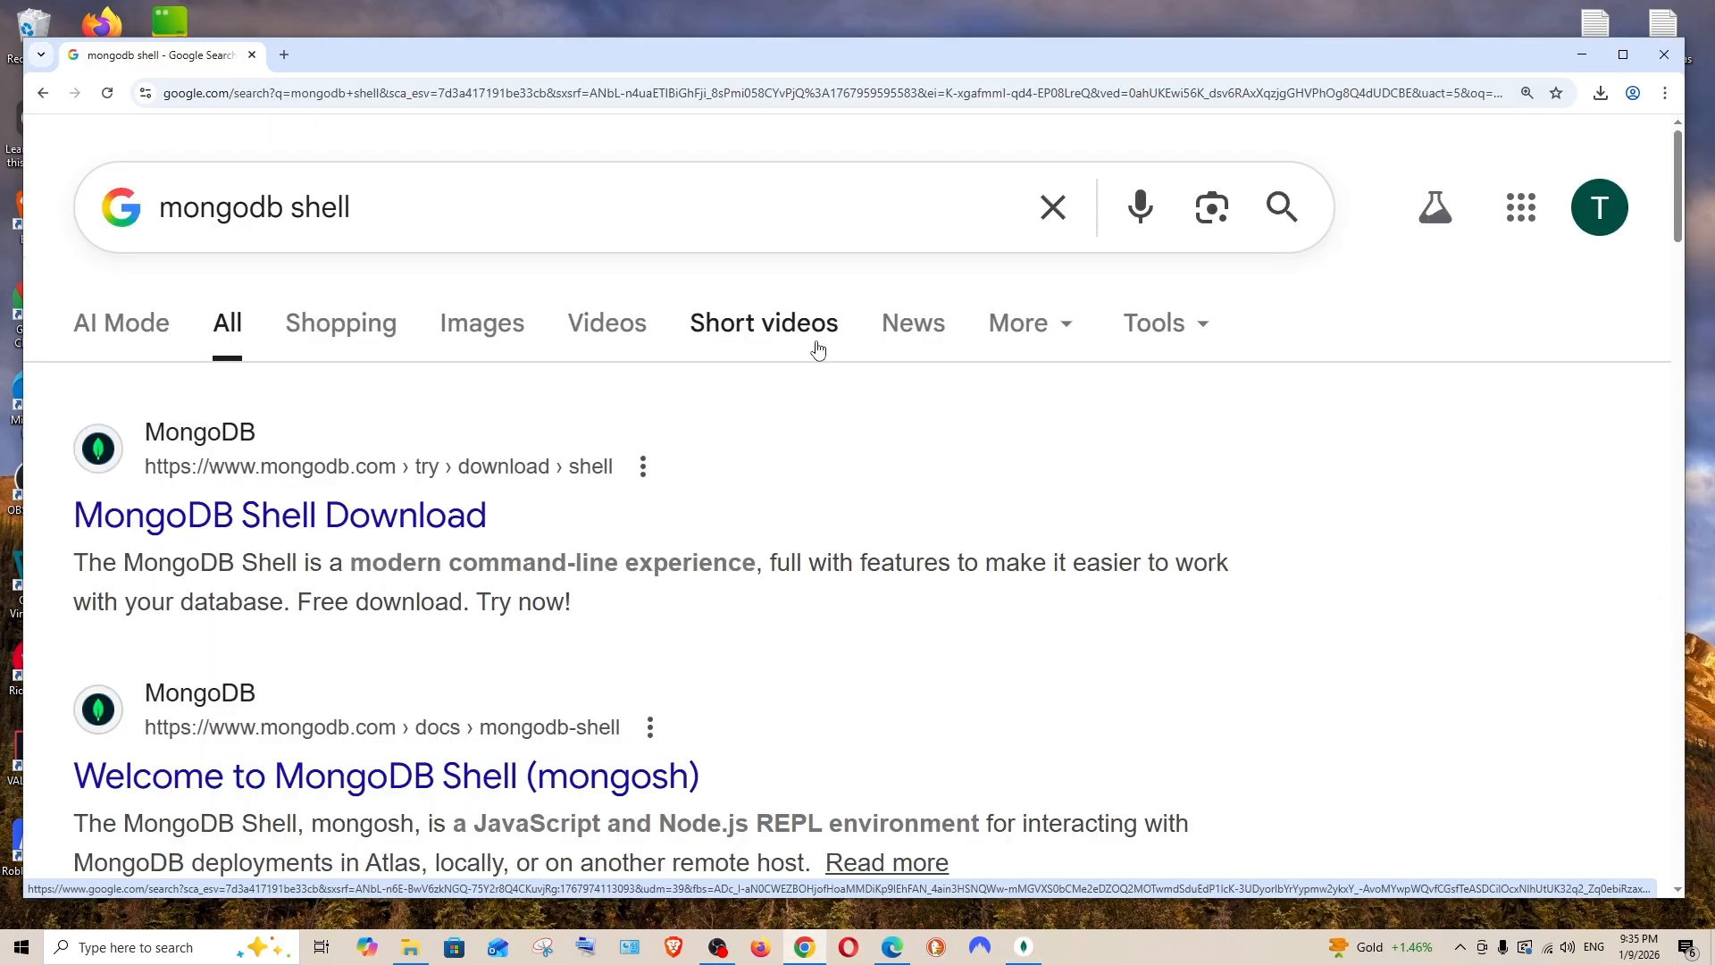
In Chrome, open the MongoDB Shell Download page from the search results and download version 2.5.10 for Windows x64 (10+) as a zip.
click(362, 518)
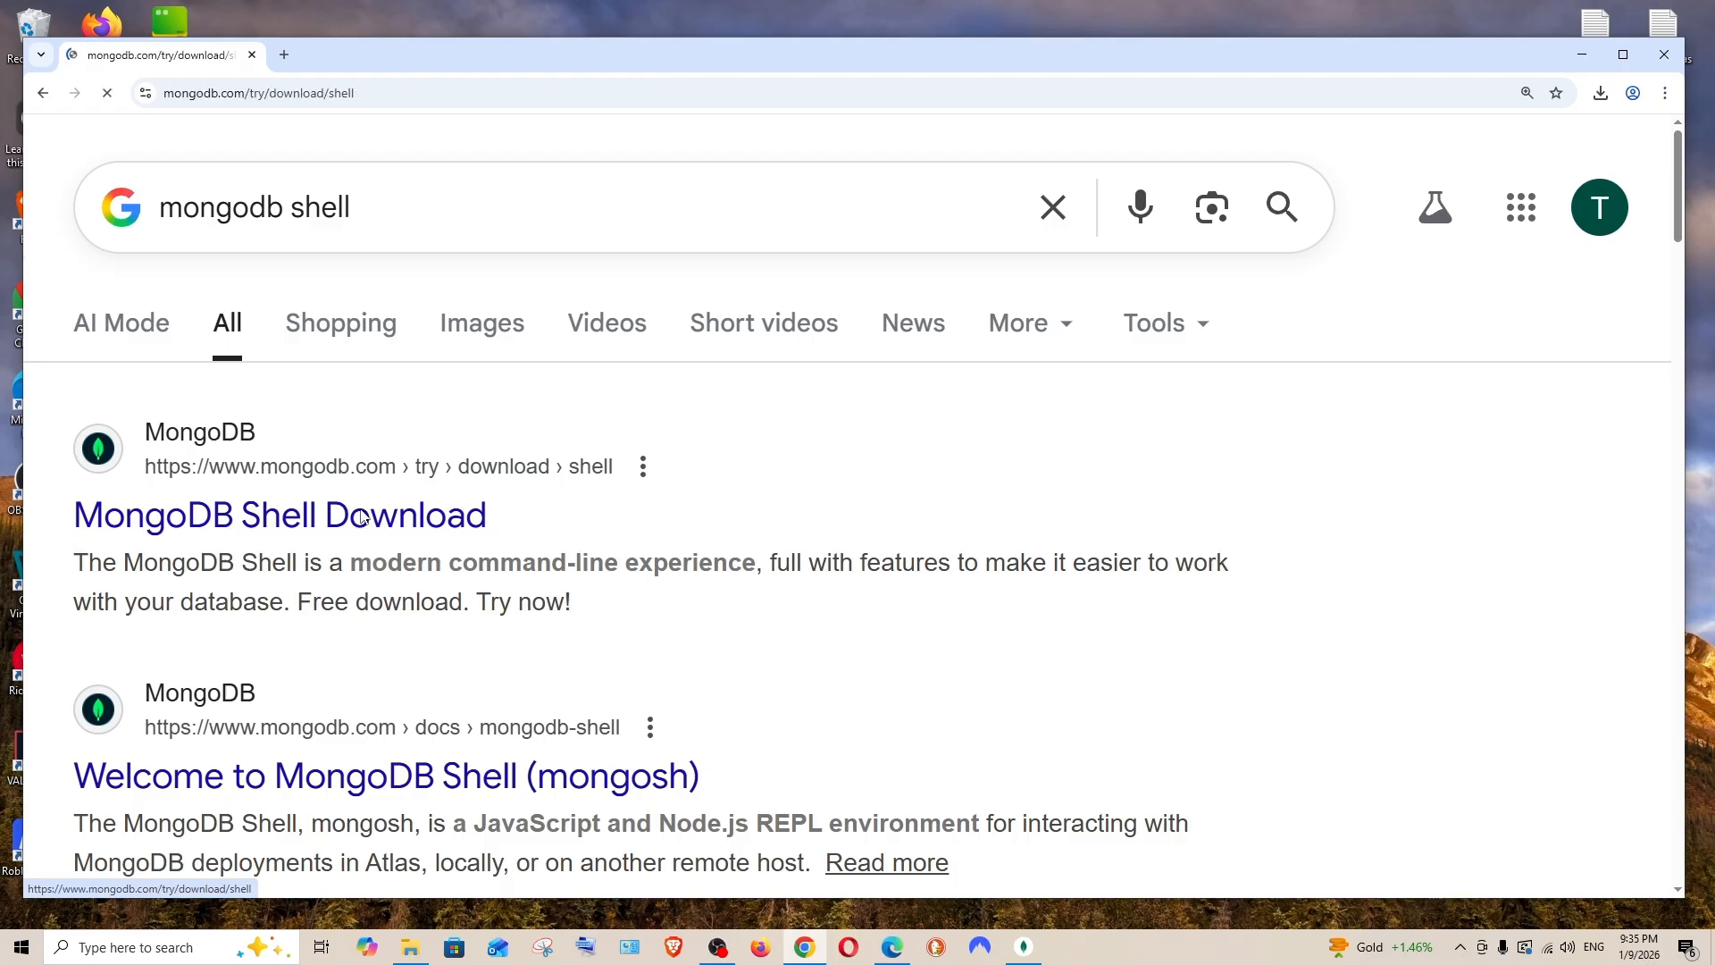
scroll(776, 423, down, 2)
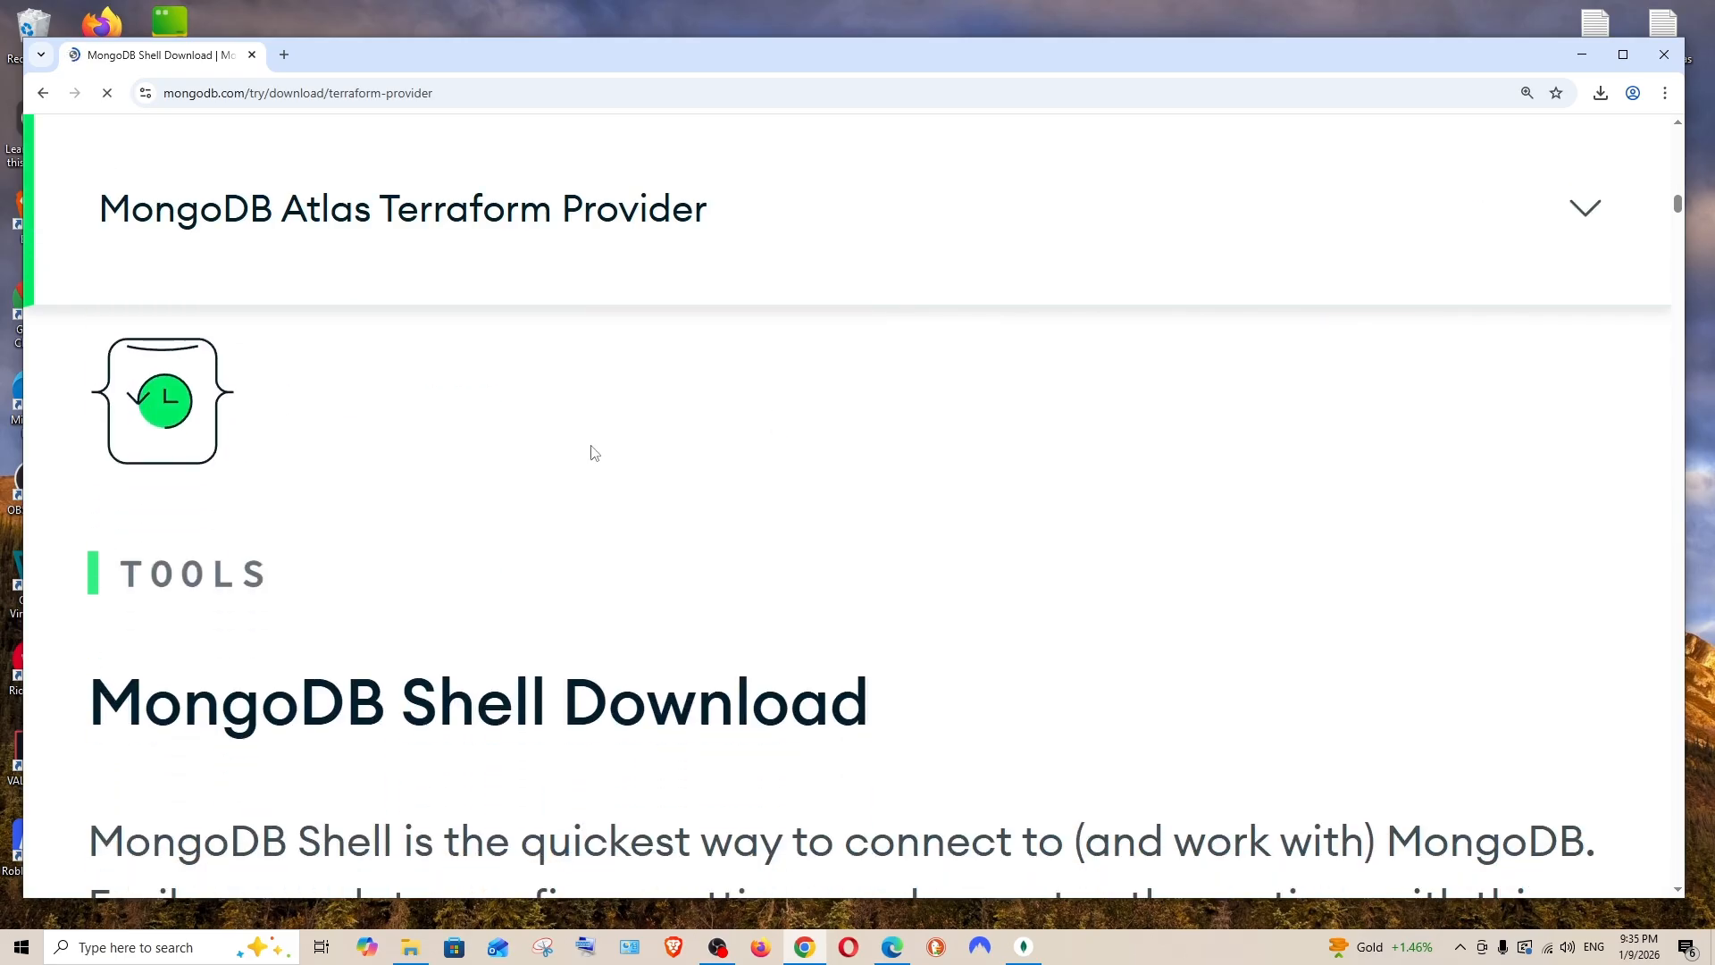
scroll(595, 438, up, 4)
key(ctrl+minus)
scroll(553, 571, down, 3)
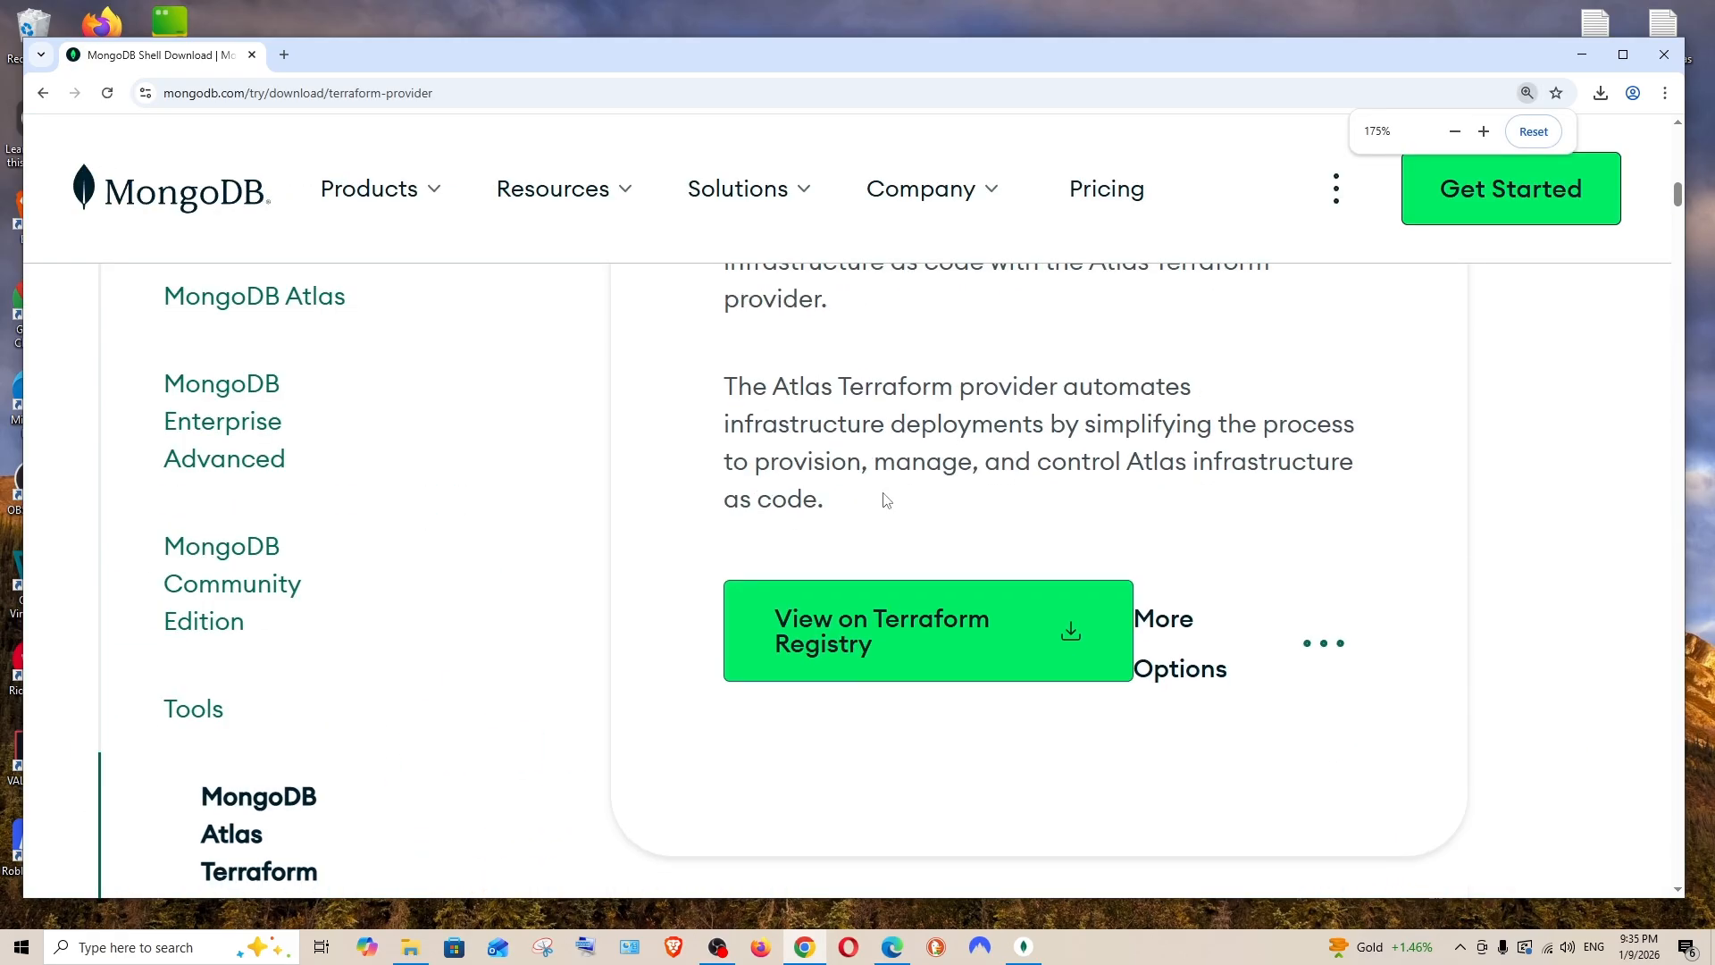
key(ctrl+minus)
key(ctrl+minus)
key(ctrl+minus)
scroll(875, 500, down, 4)
scroll(1044, 362, up, 2)
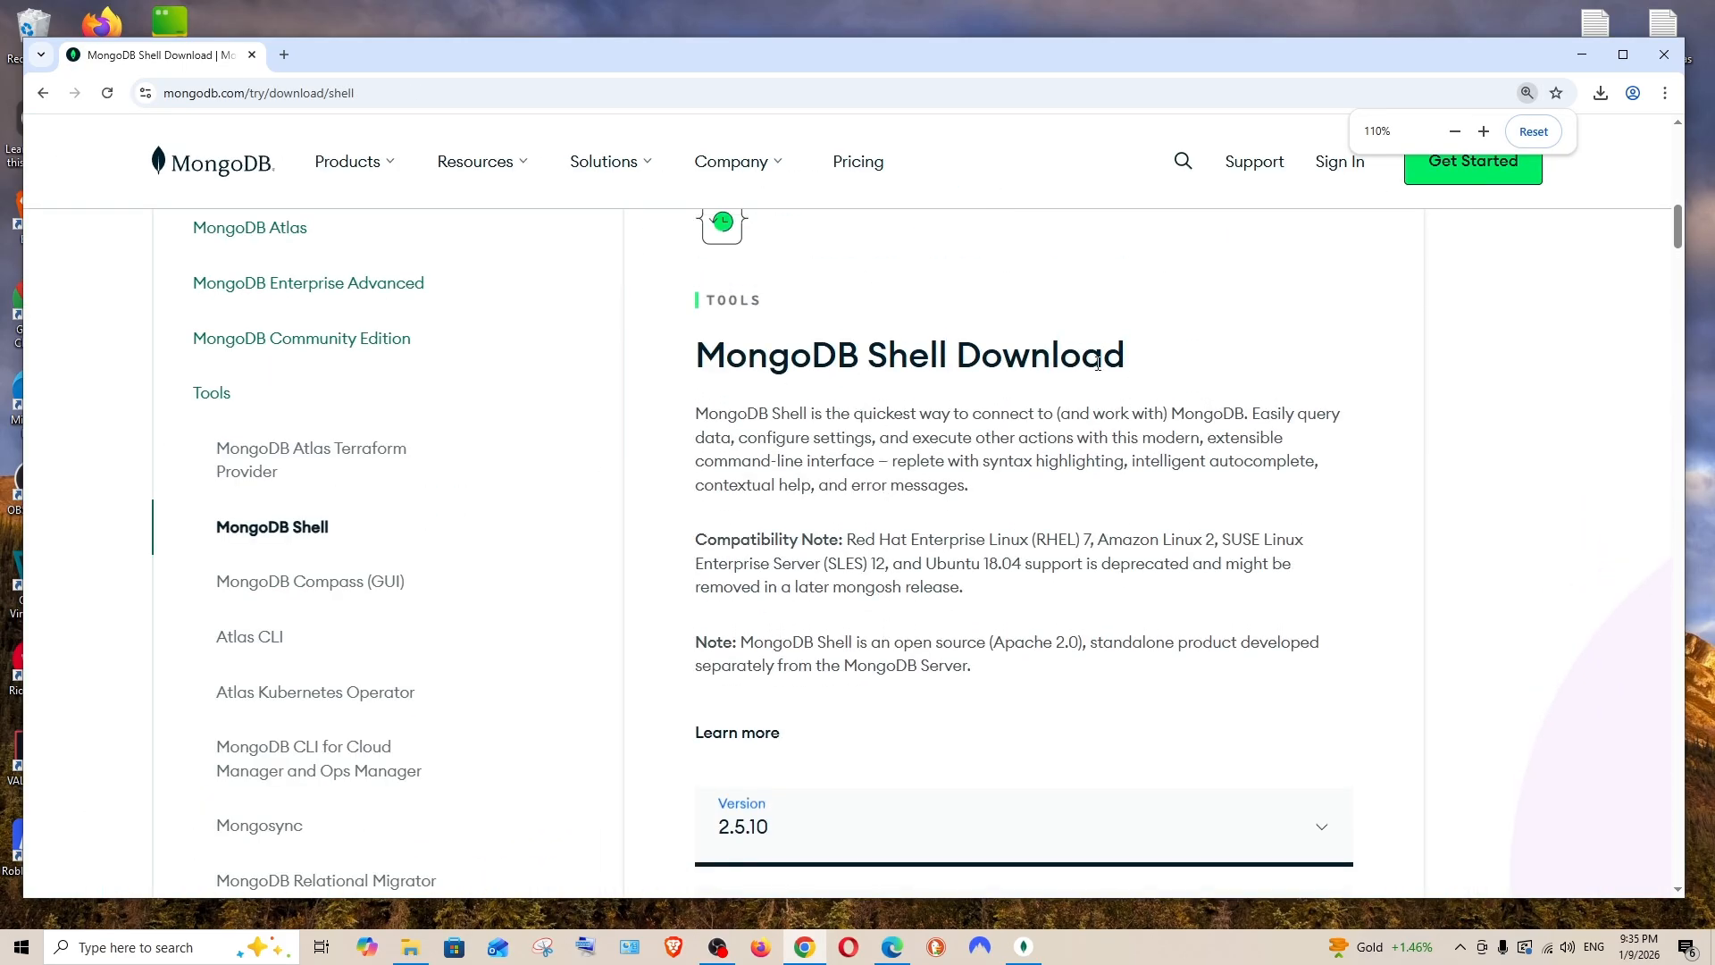
scroll(884, 411, down, 3)
scroll(888, 443, up, 1)
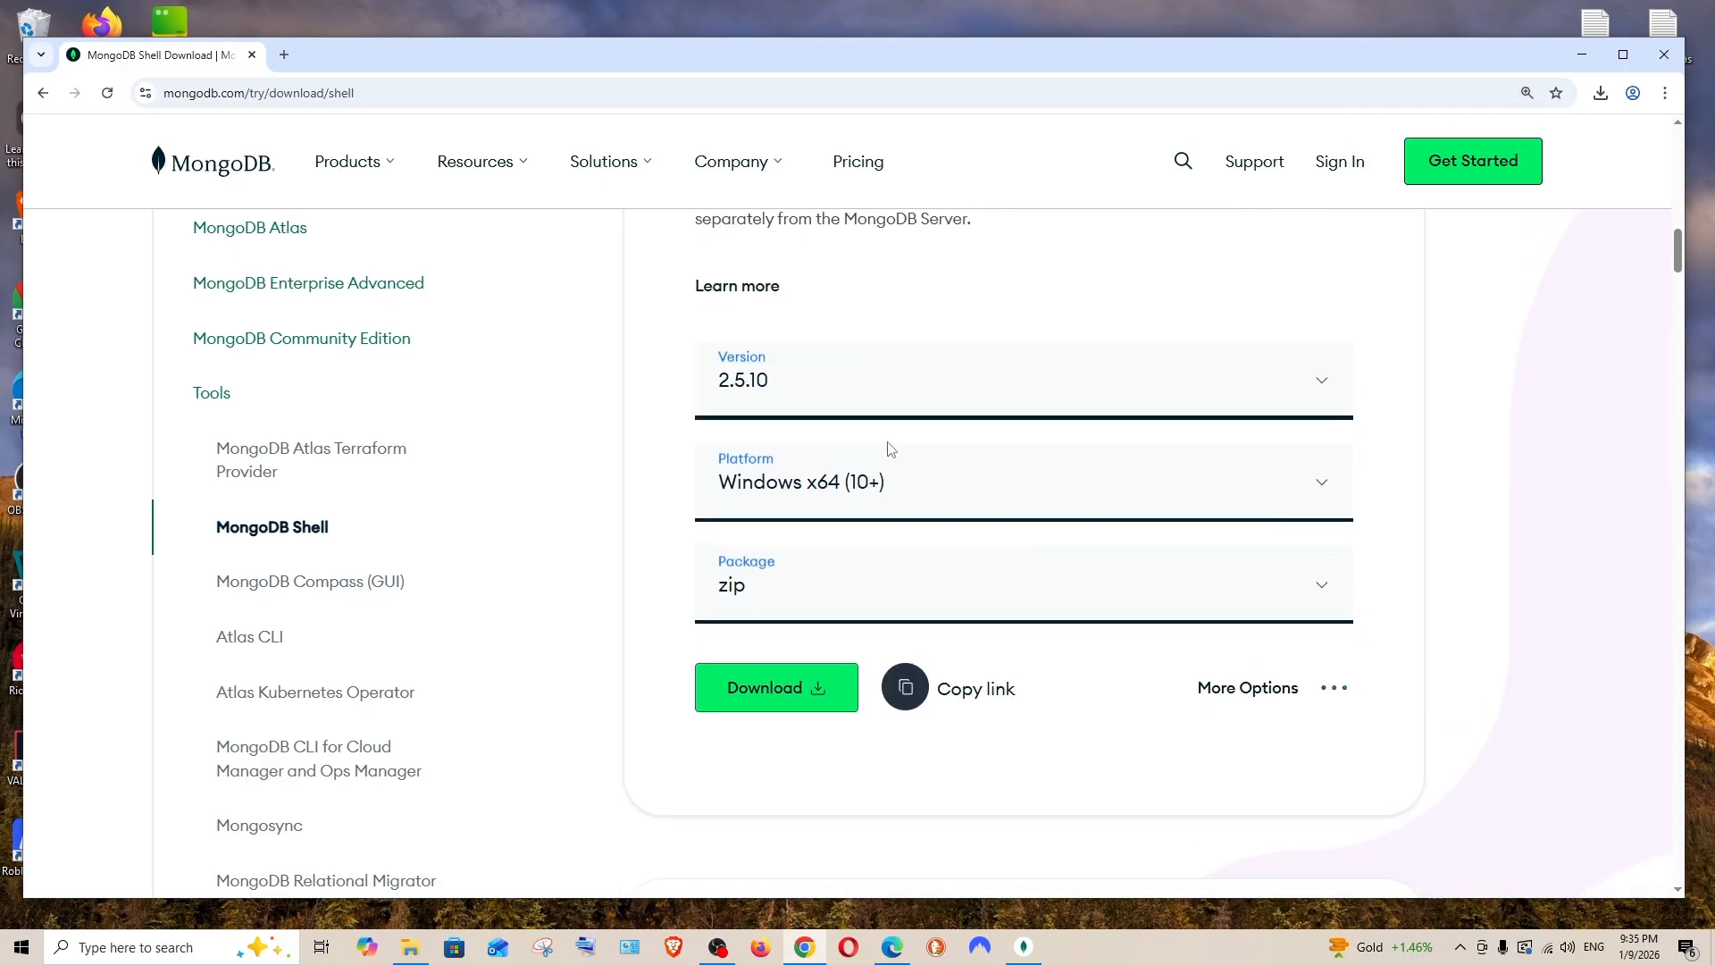
click(798, 701)
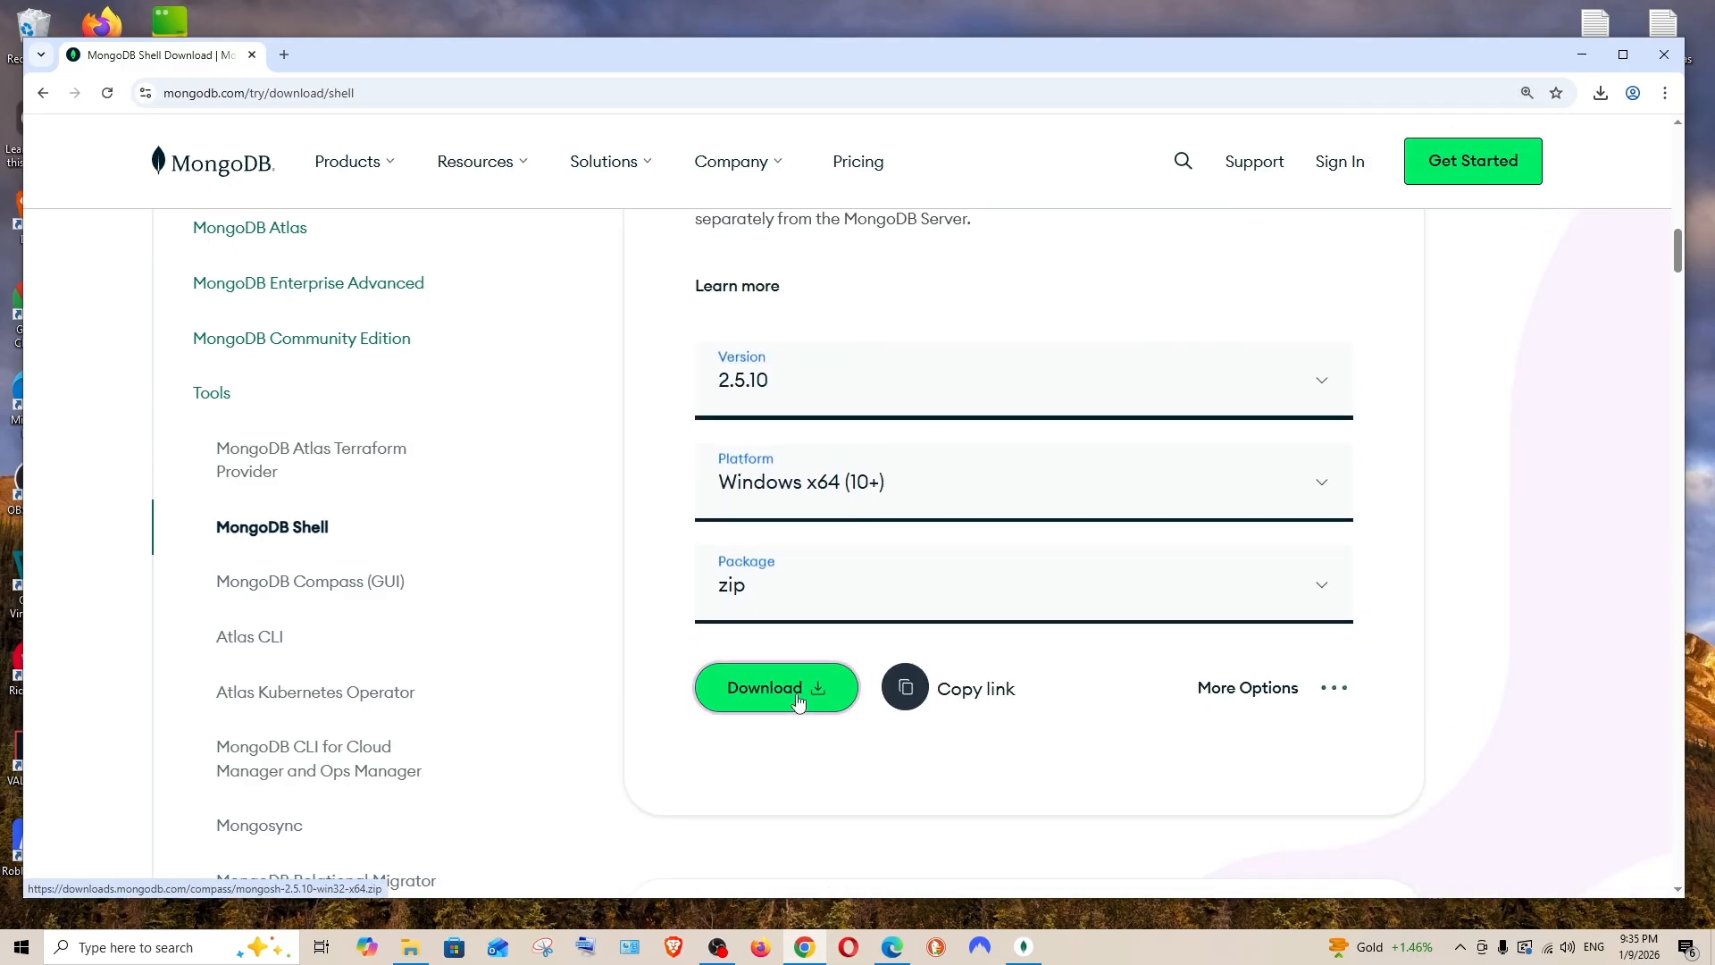
Show the downloaded mongosh-2.5.10-win32-x64 archive in its folder and extract it to the default destination.
click(1600, 95)
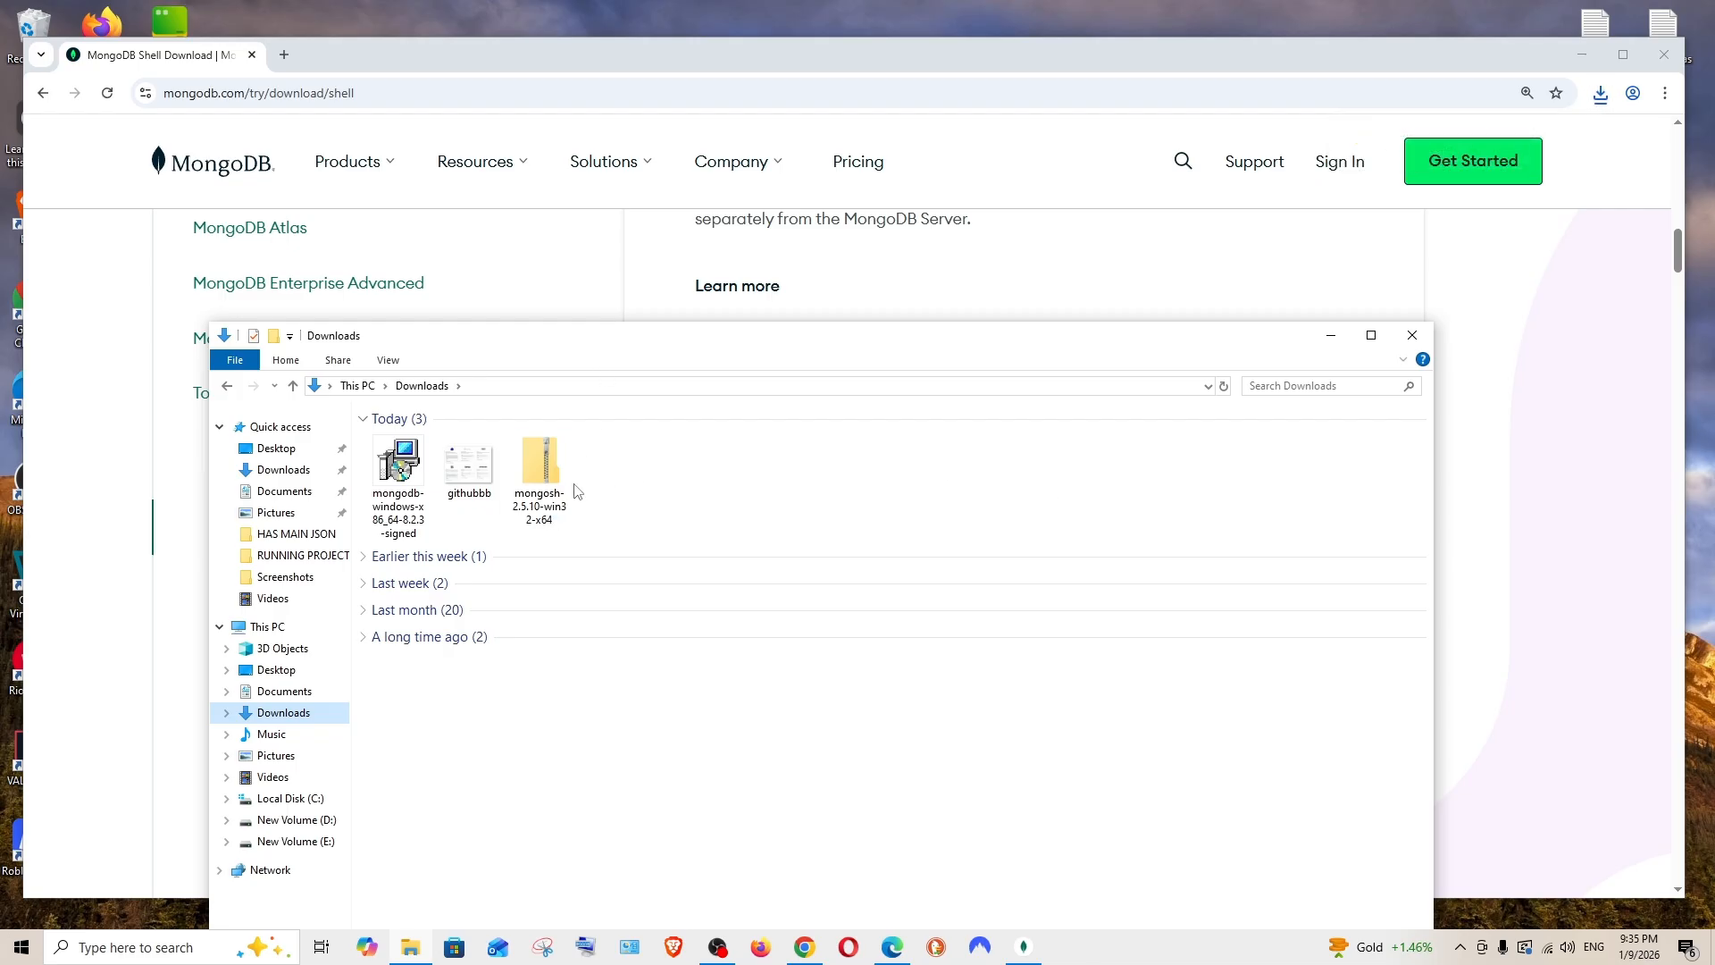
right_click(539, 482)
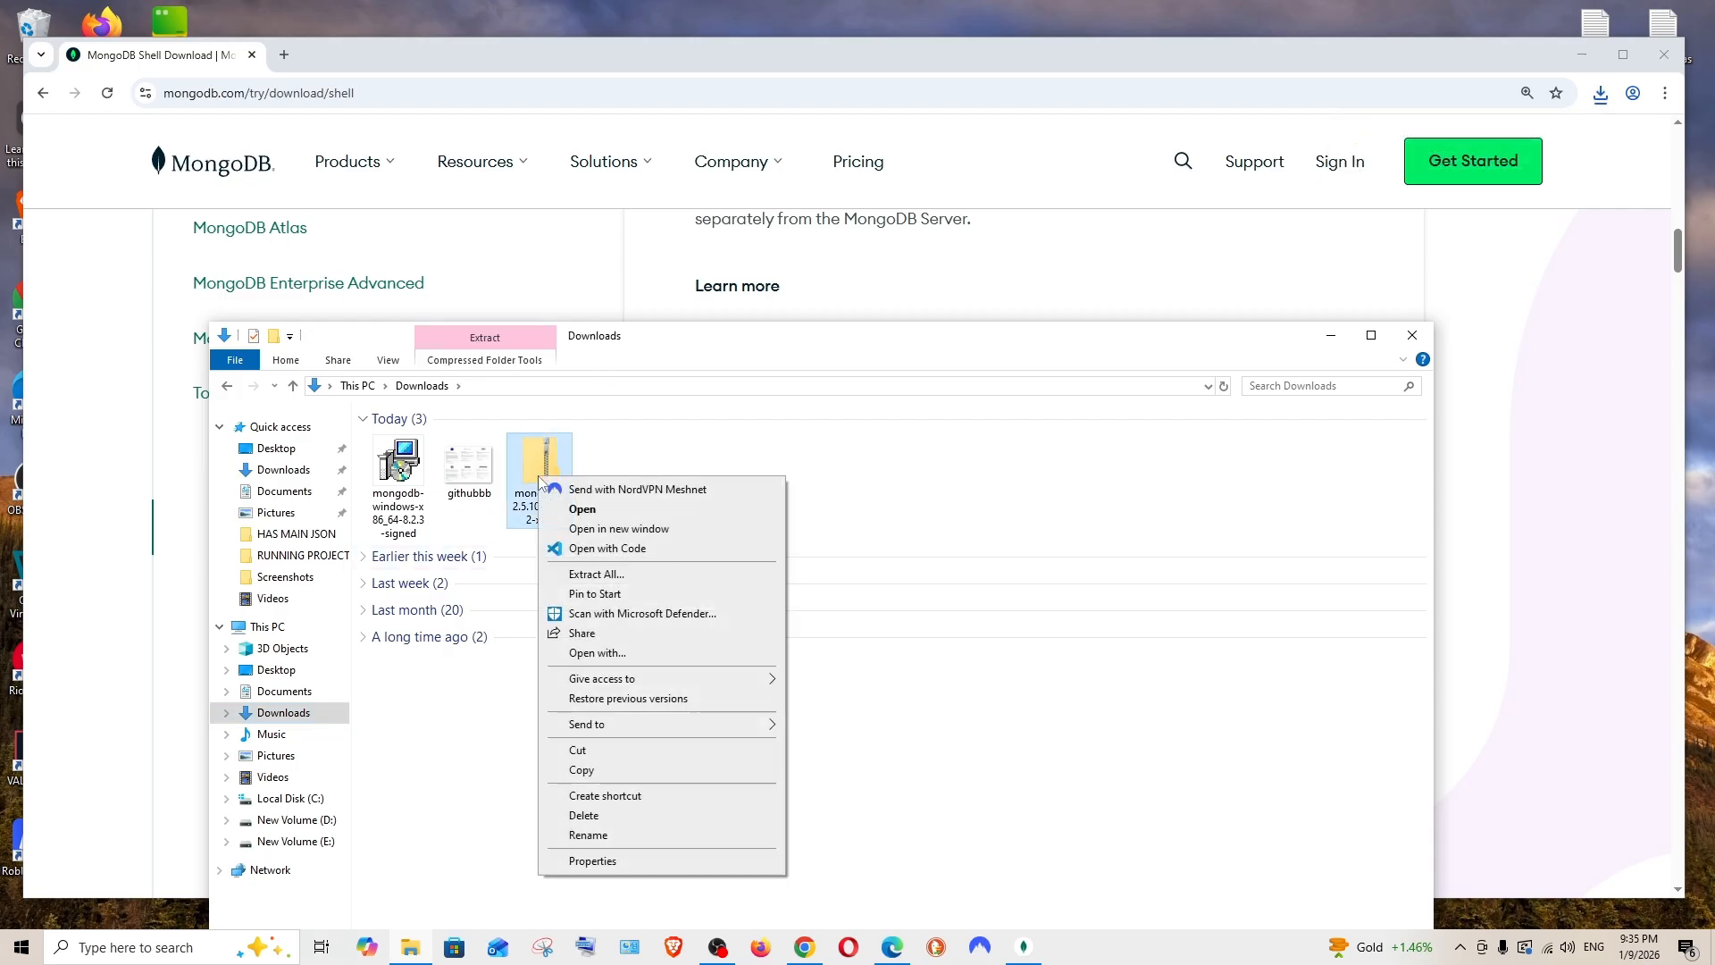
click(596, 574)
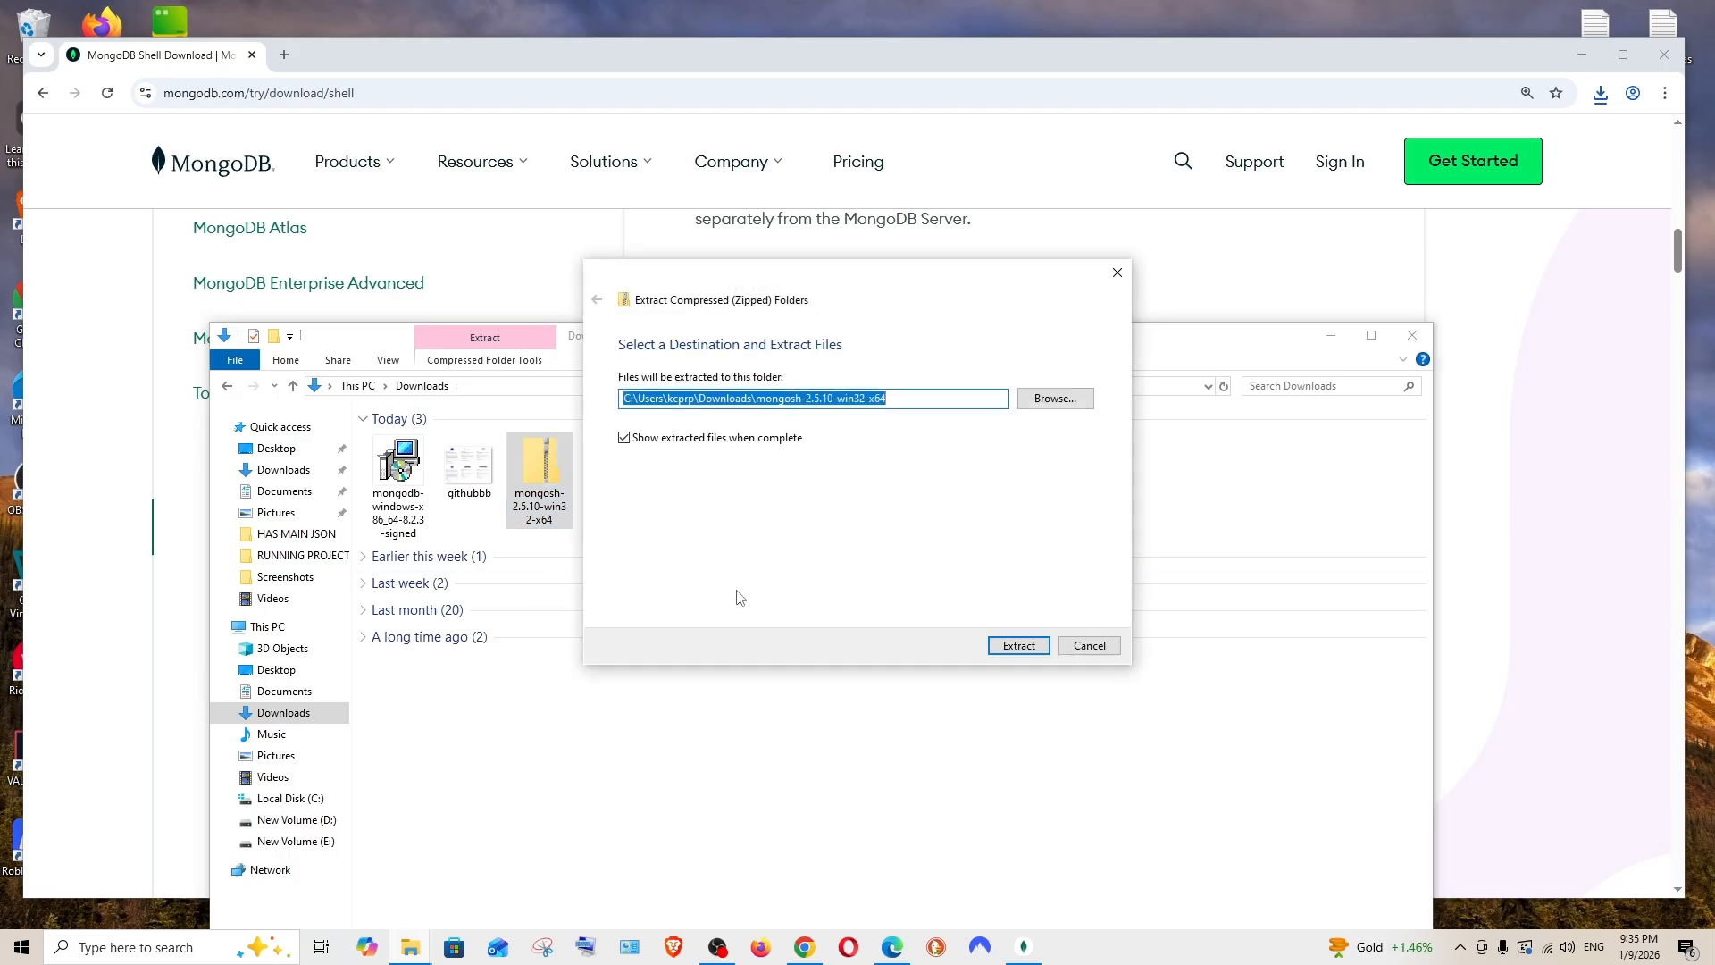
click(1017, 646)
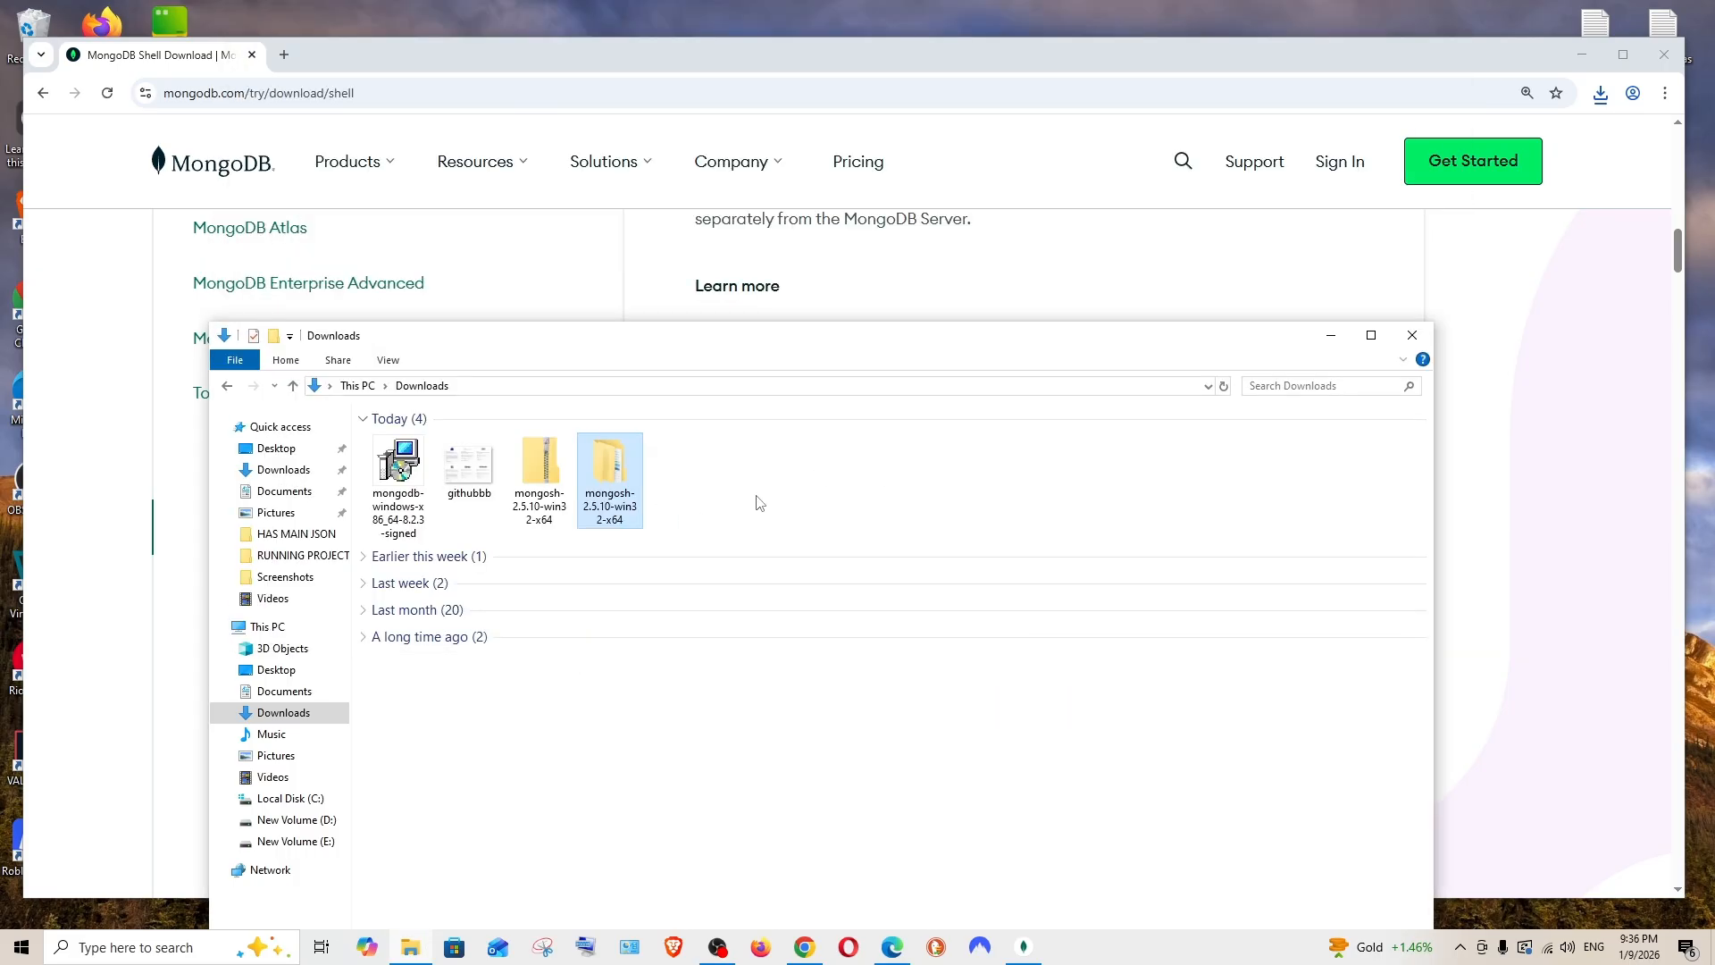
Move the extracted mongosh-2.5.10-win32-x64 folder from Downloads to the root of the D: drive.
right_click(620, 496)
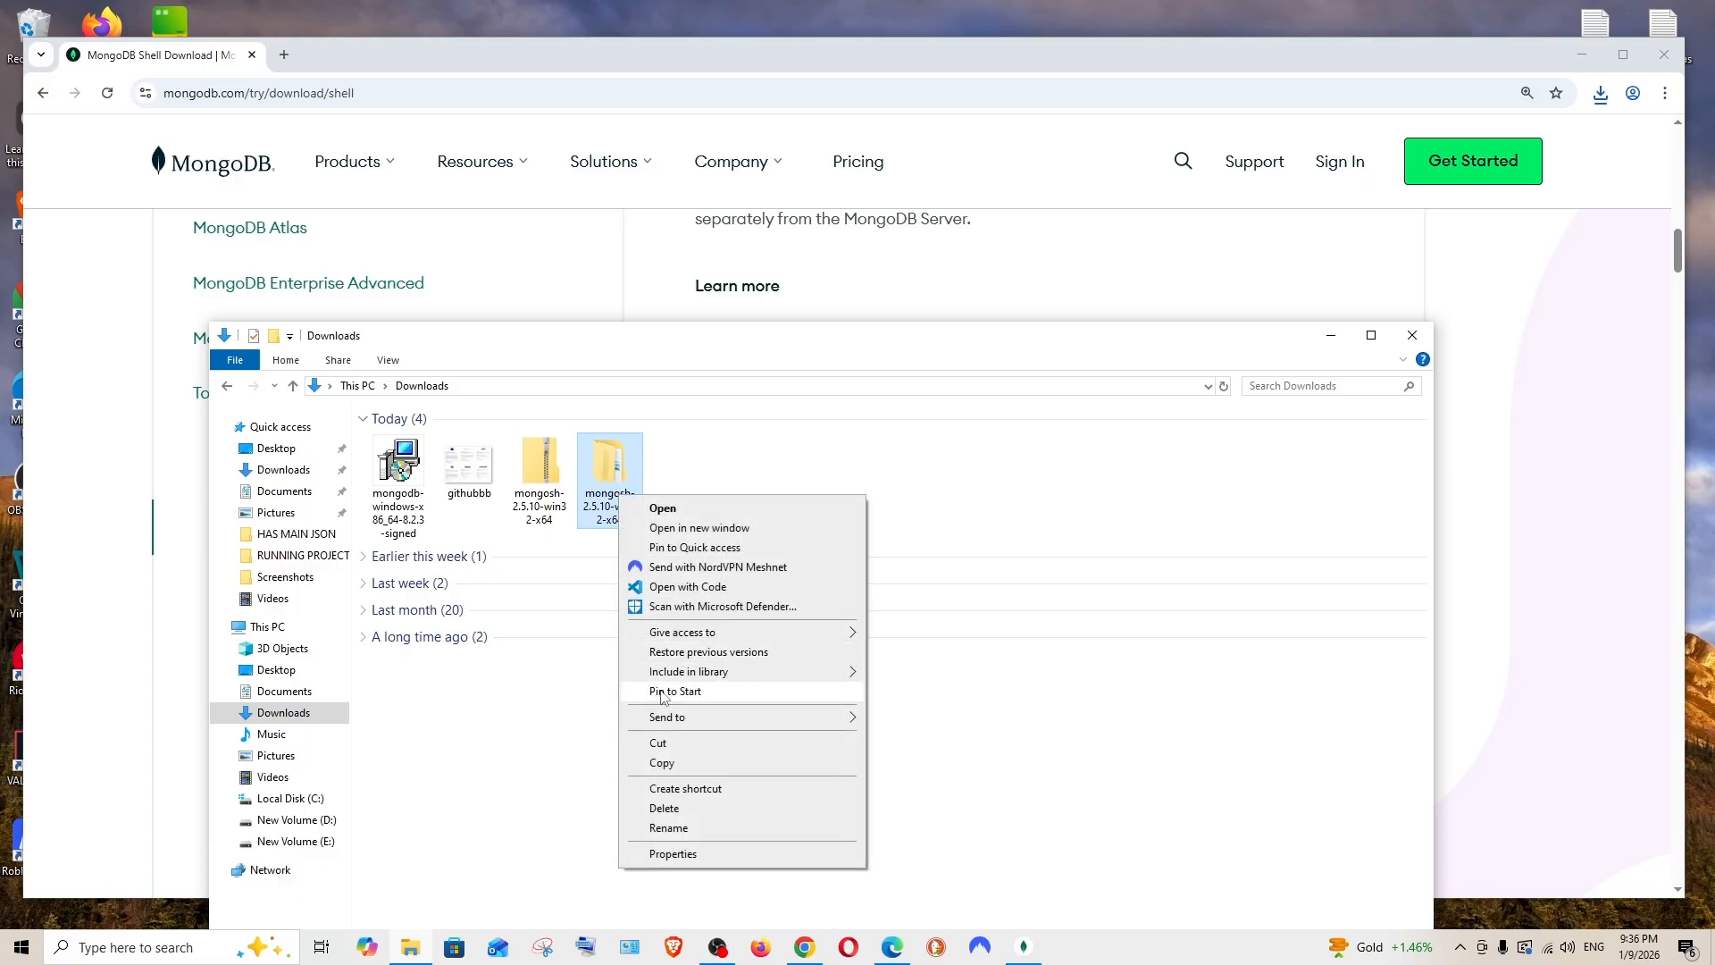
click(653, 746)
click(323, 819)
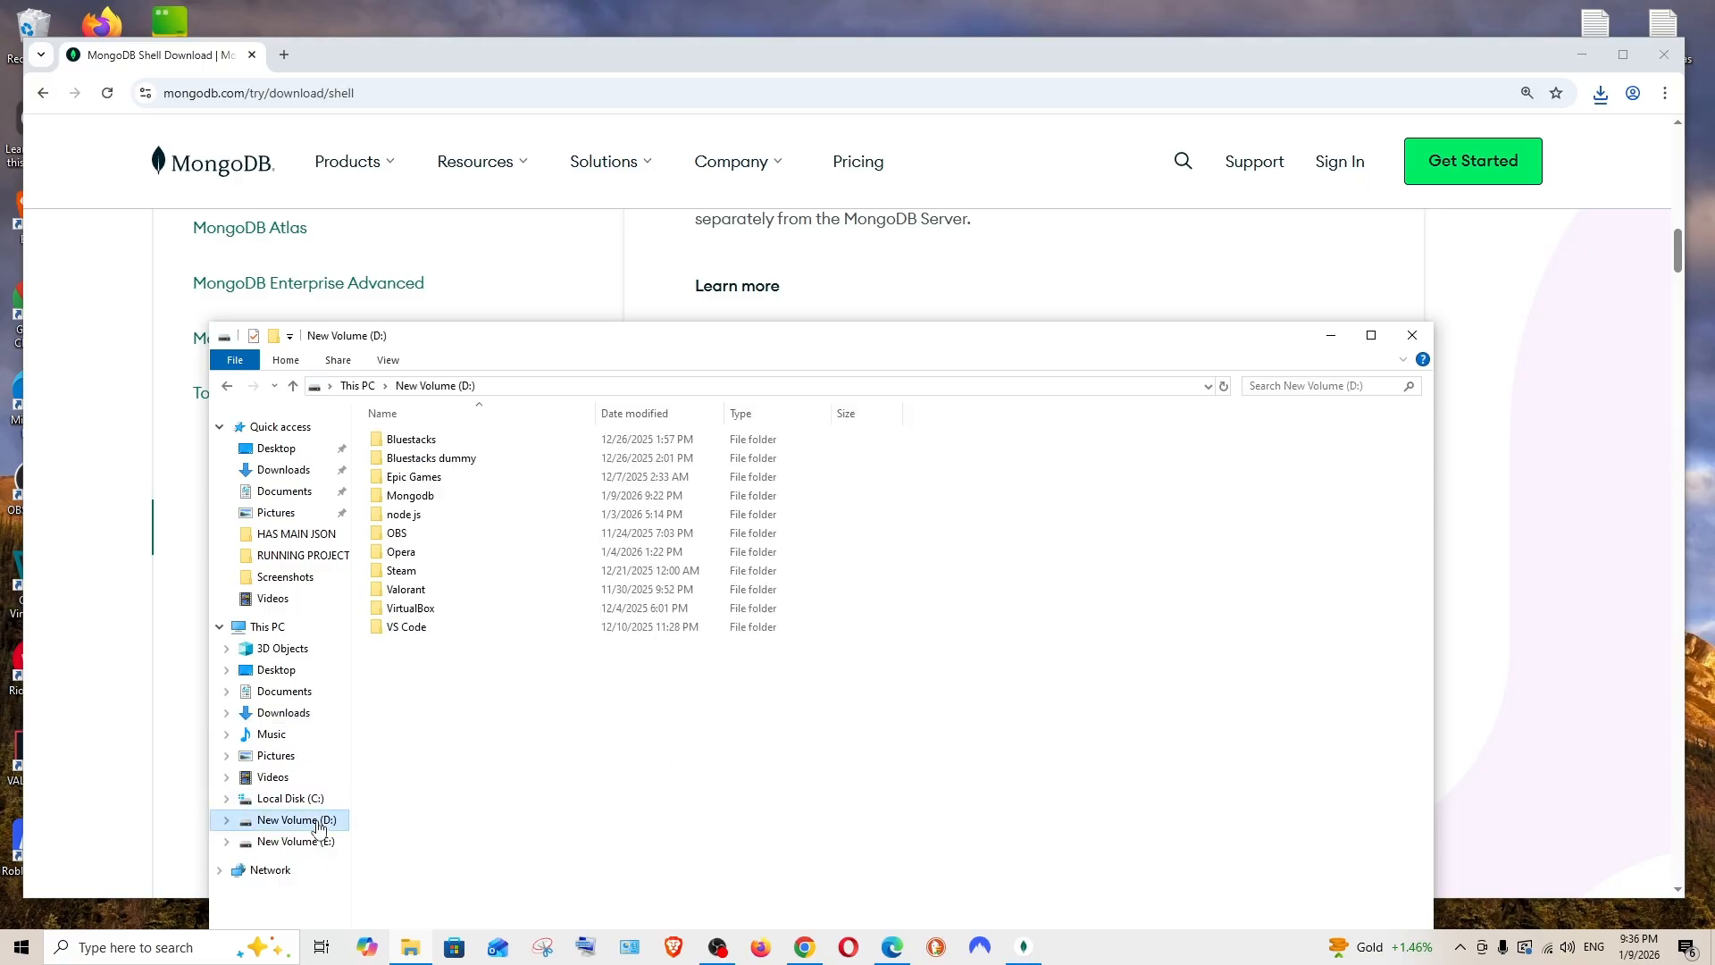
right_click(441, 734)
click(459, 585)
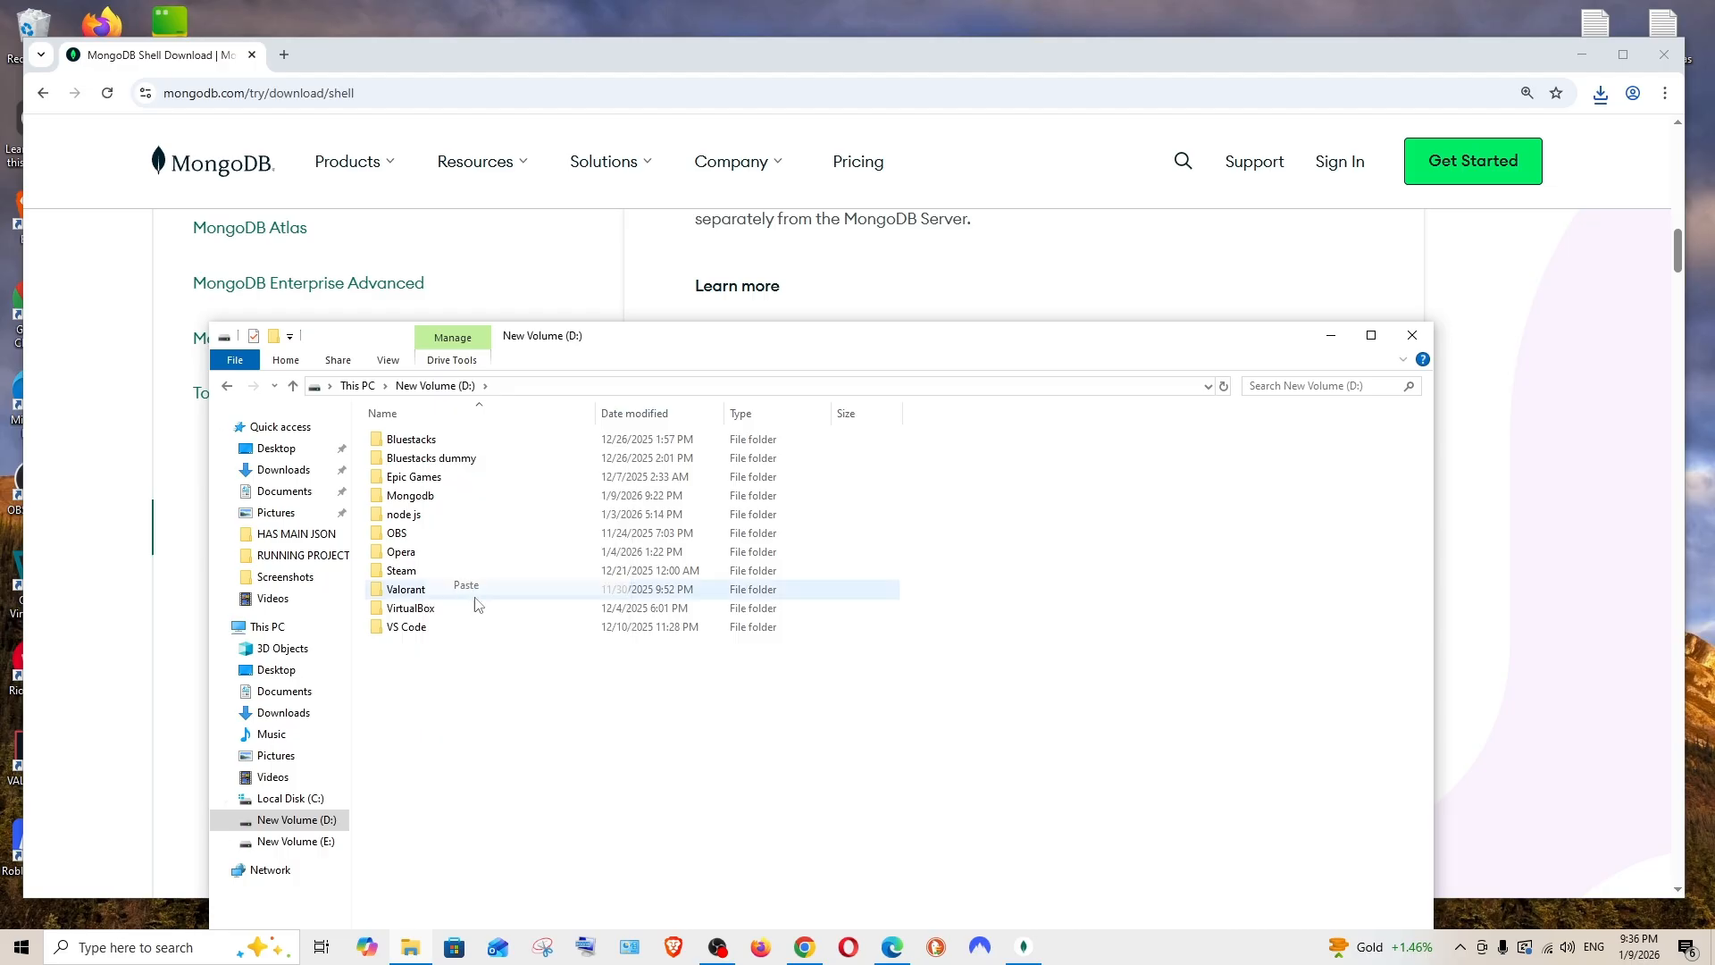
Open the bin folder inside the moved mongosh-2.5.10-win32-x64 folder and copy its full path.
double_click(497, 649)
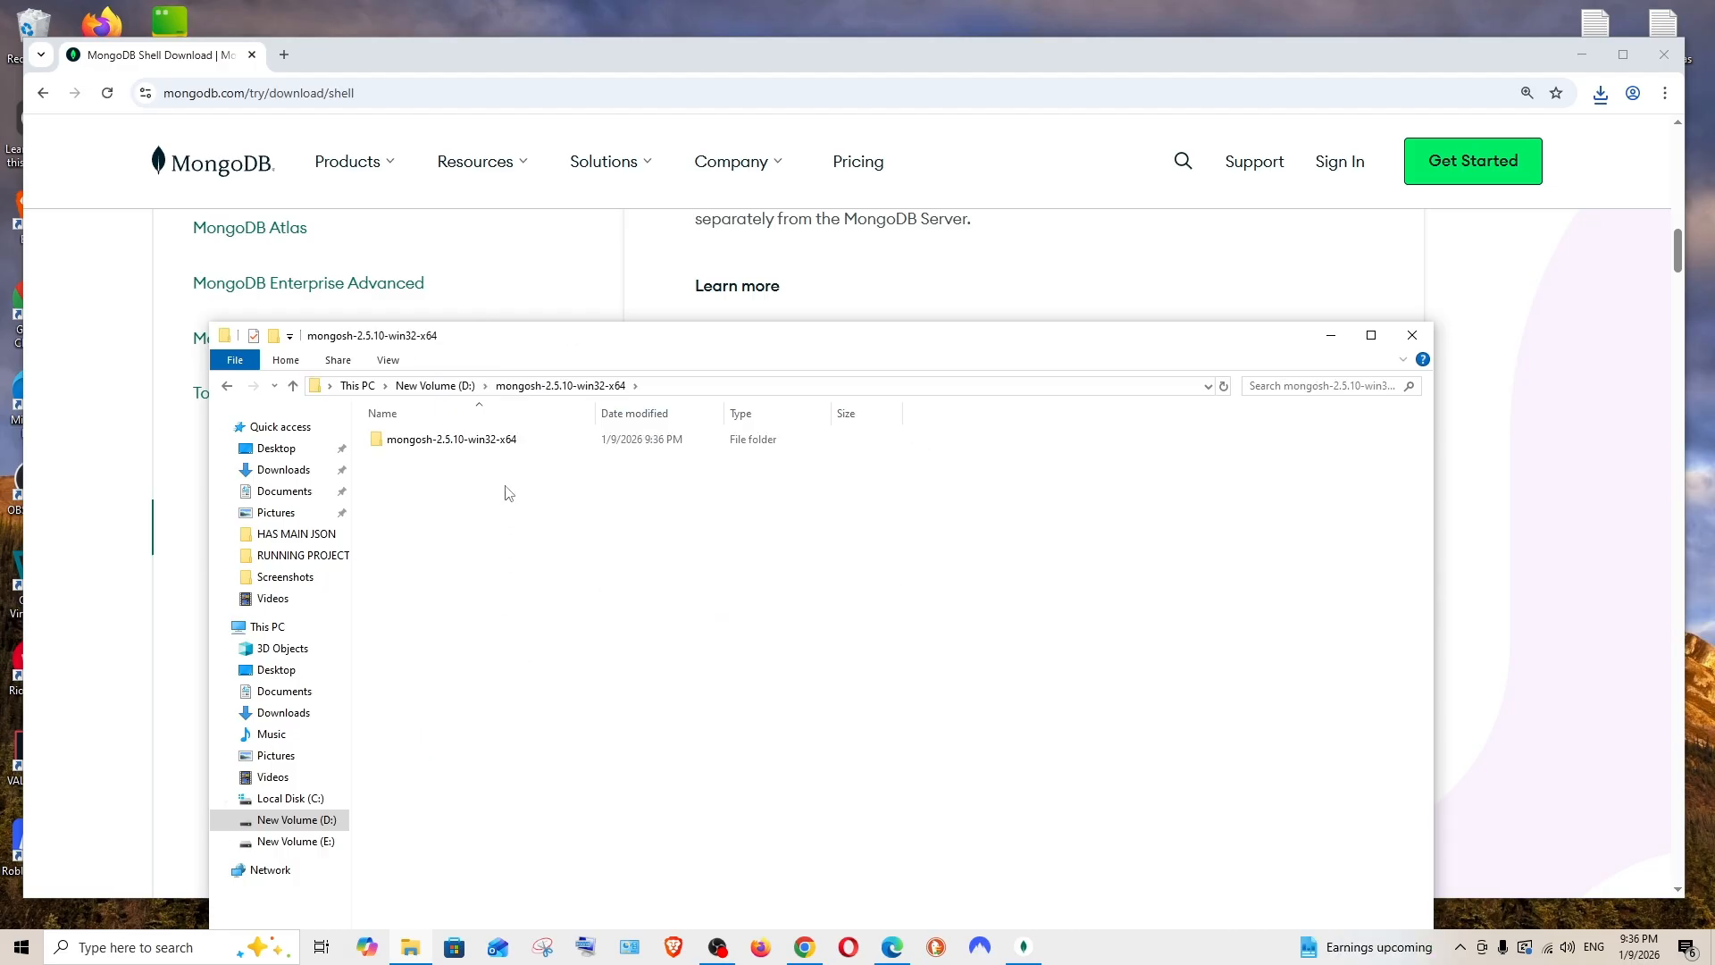
double_click(459, 449)
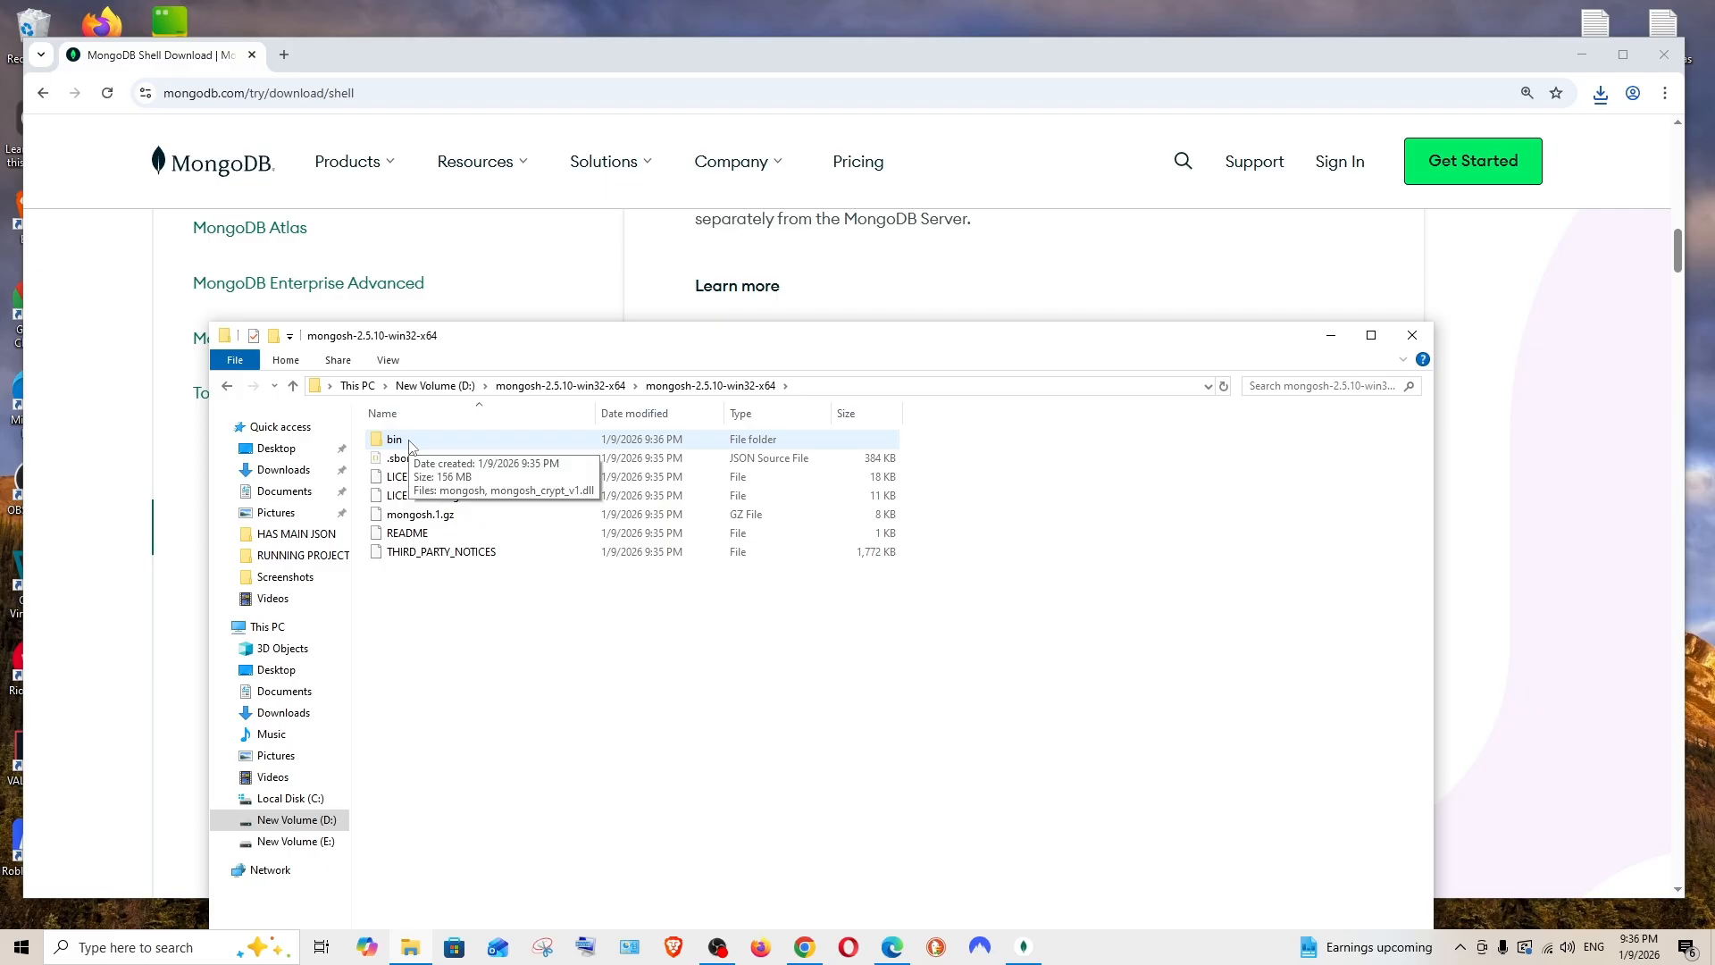
double_click(410, 442)
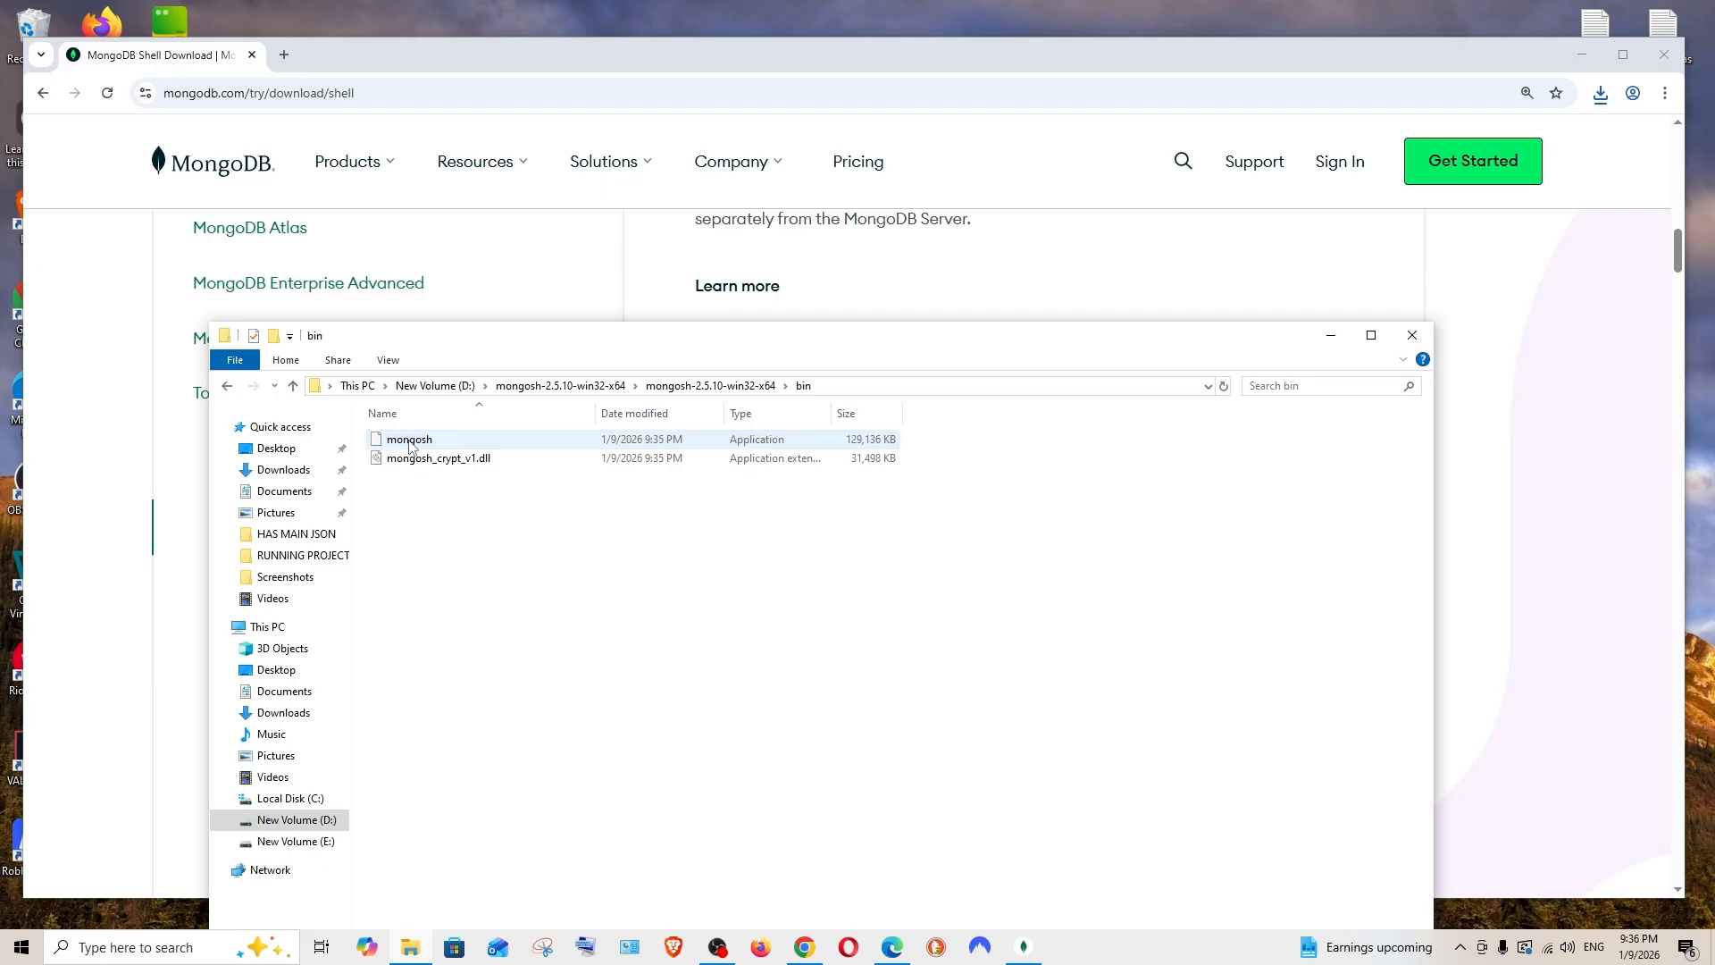
click(912, 385)
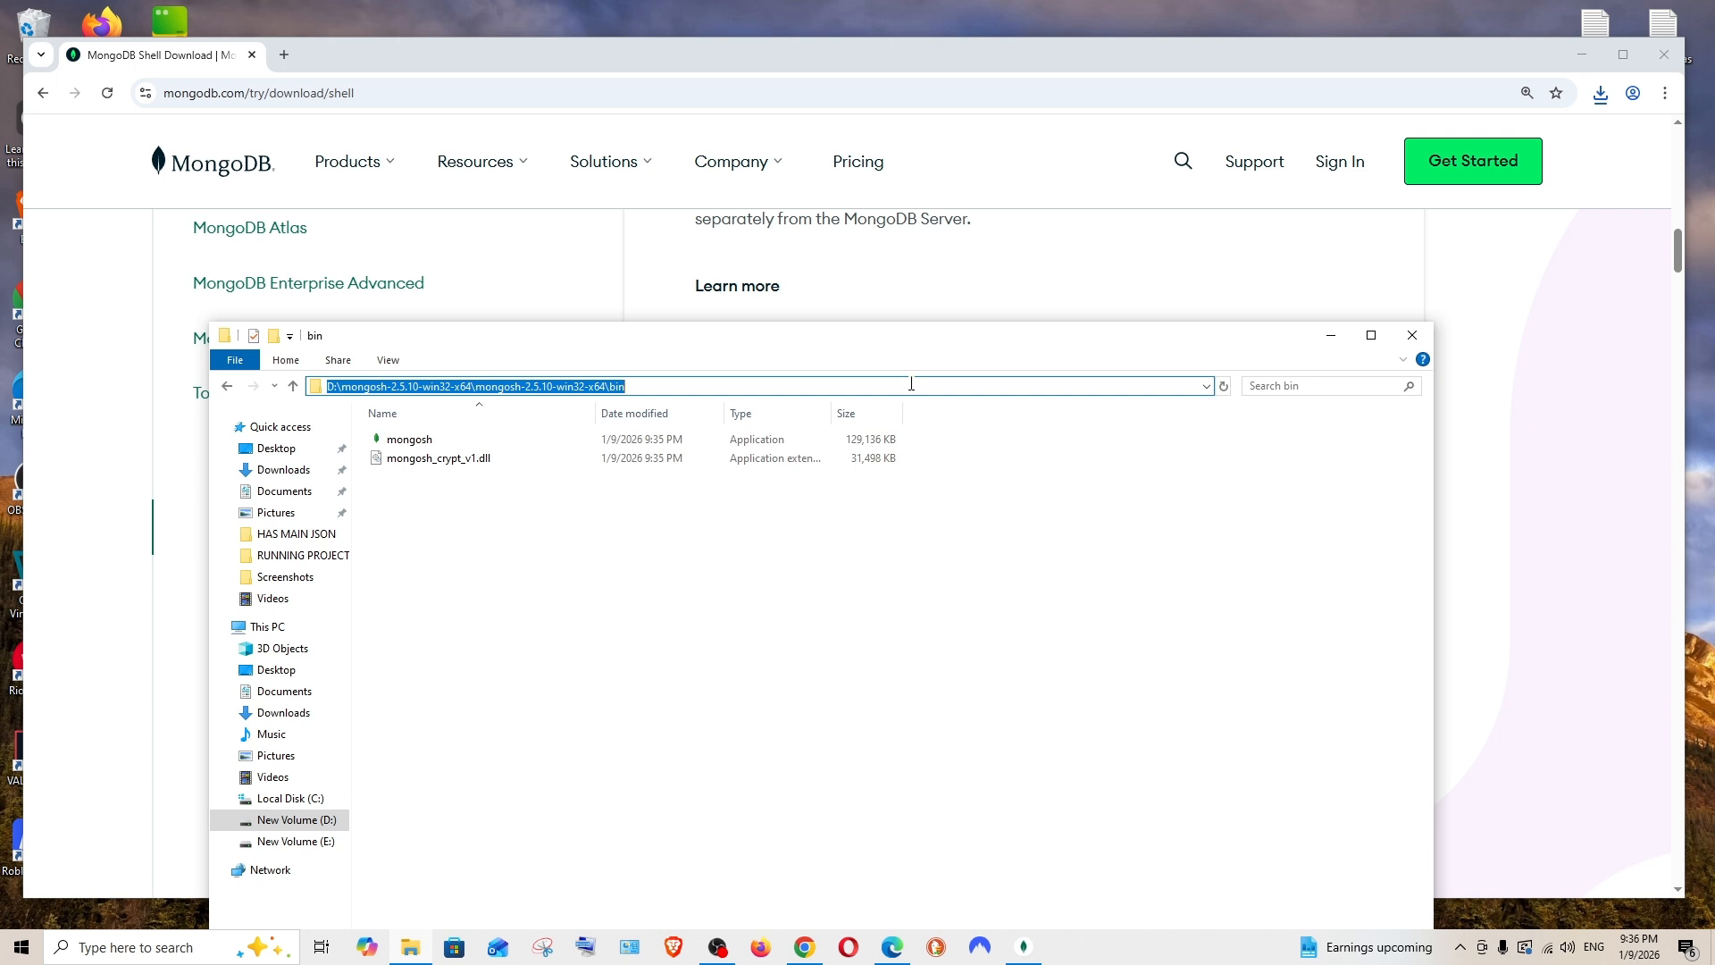
click(824, 586)
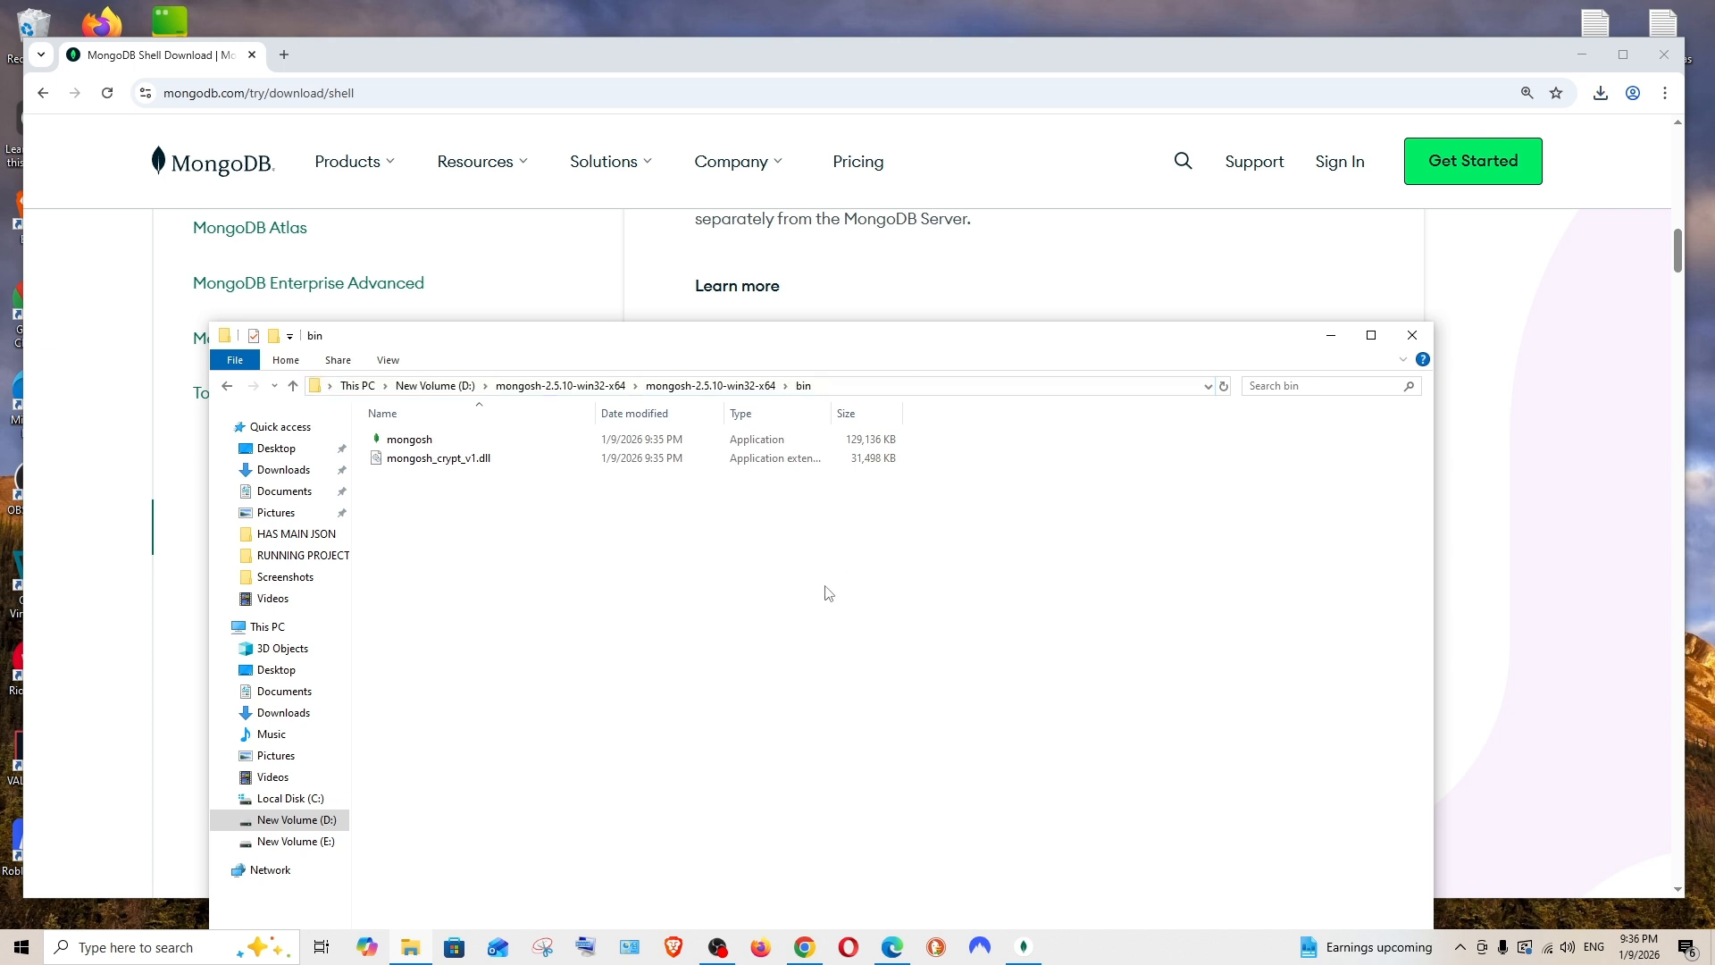
Find the system environment variables settings in Windows and open the Environment Variables dialog.
click(185, 959)
text(edit)
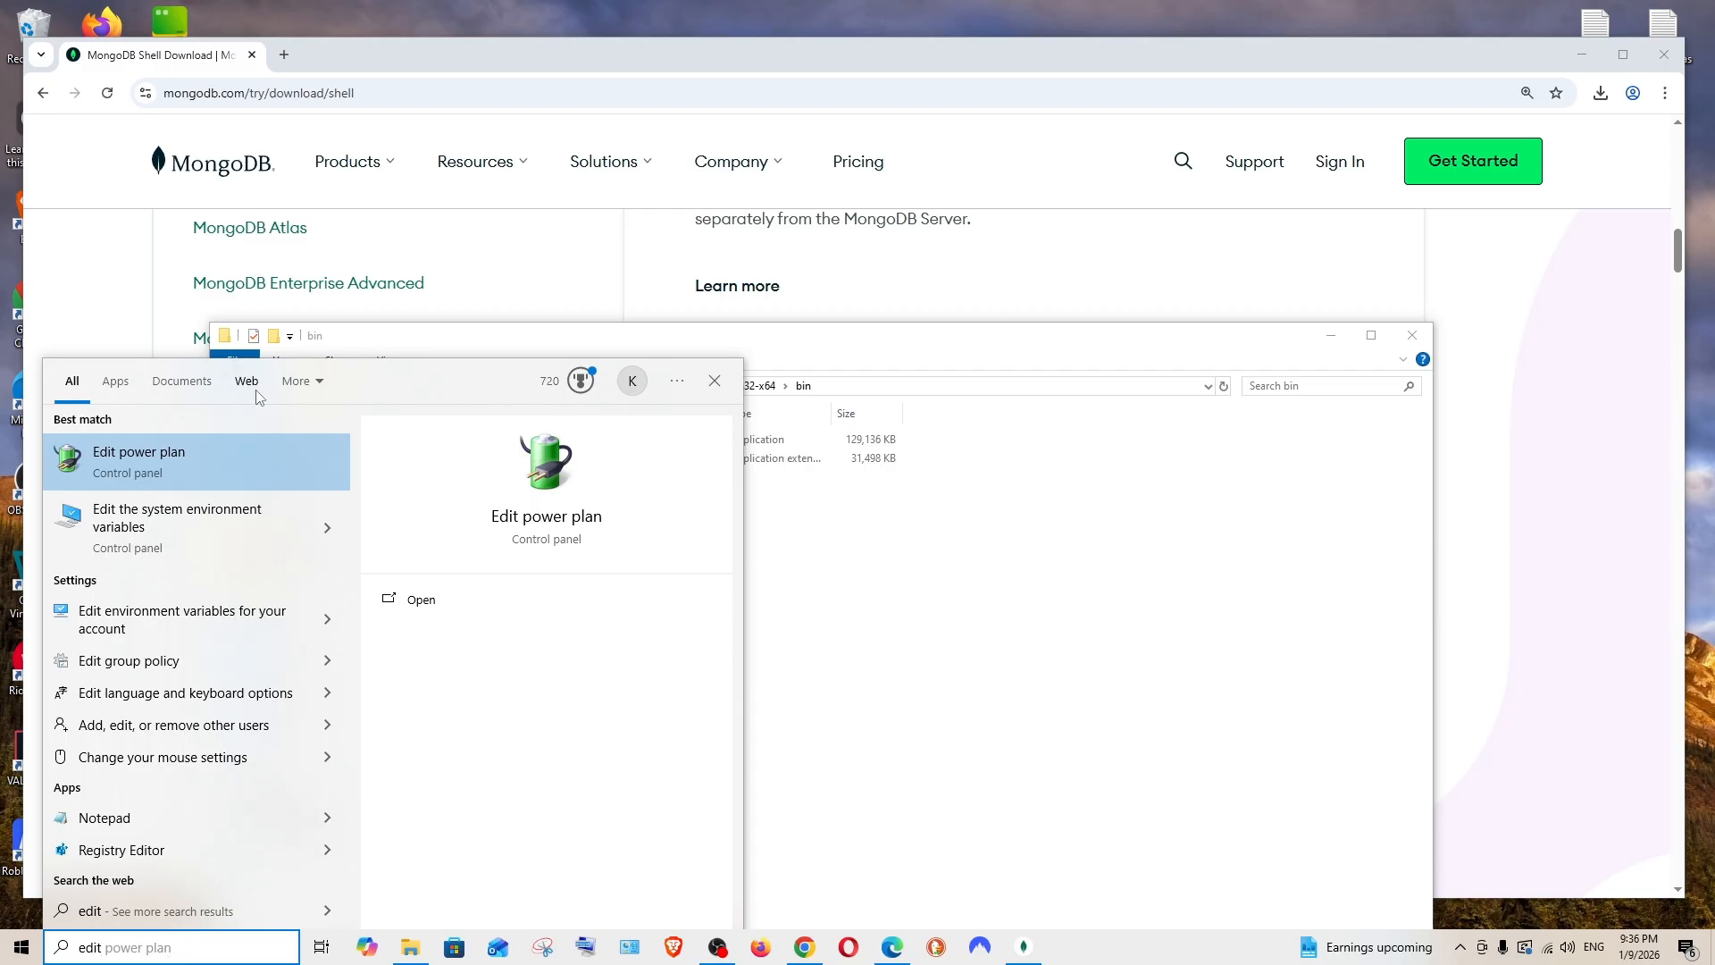
click(229, 538)
drag(317, 92, 735, 237)
click(774, 564)
drag(803, 214, 781, 286)
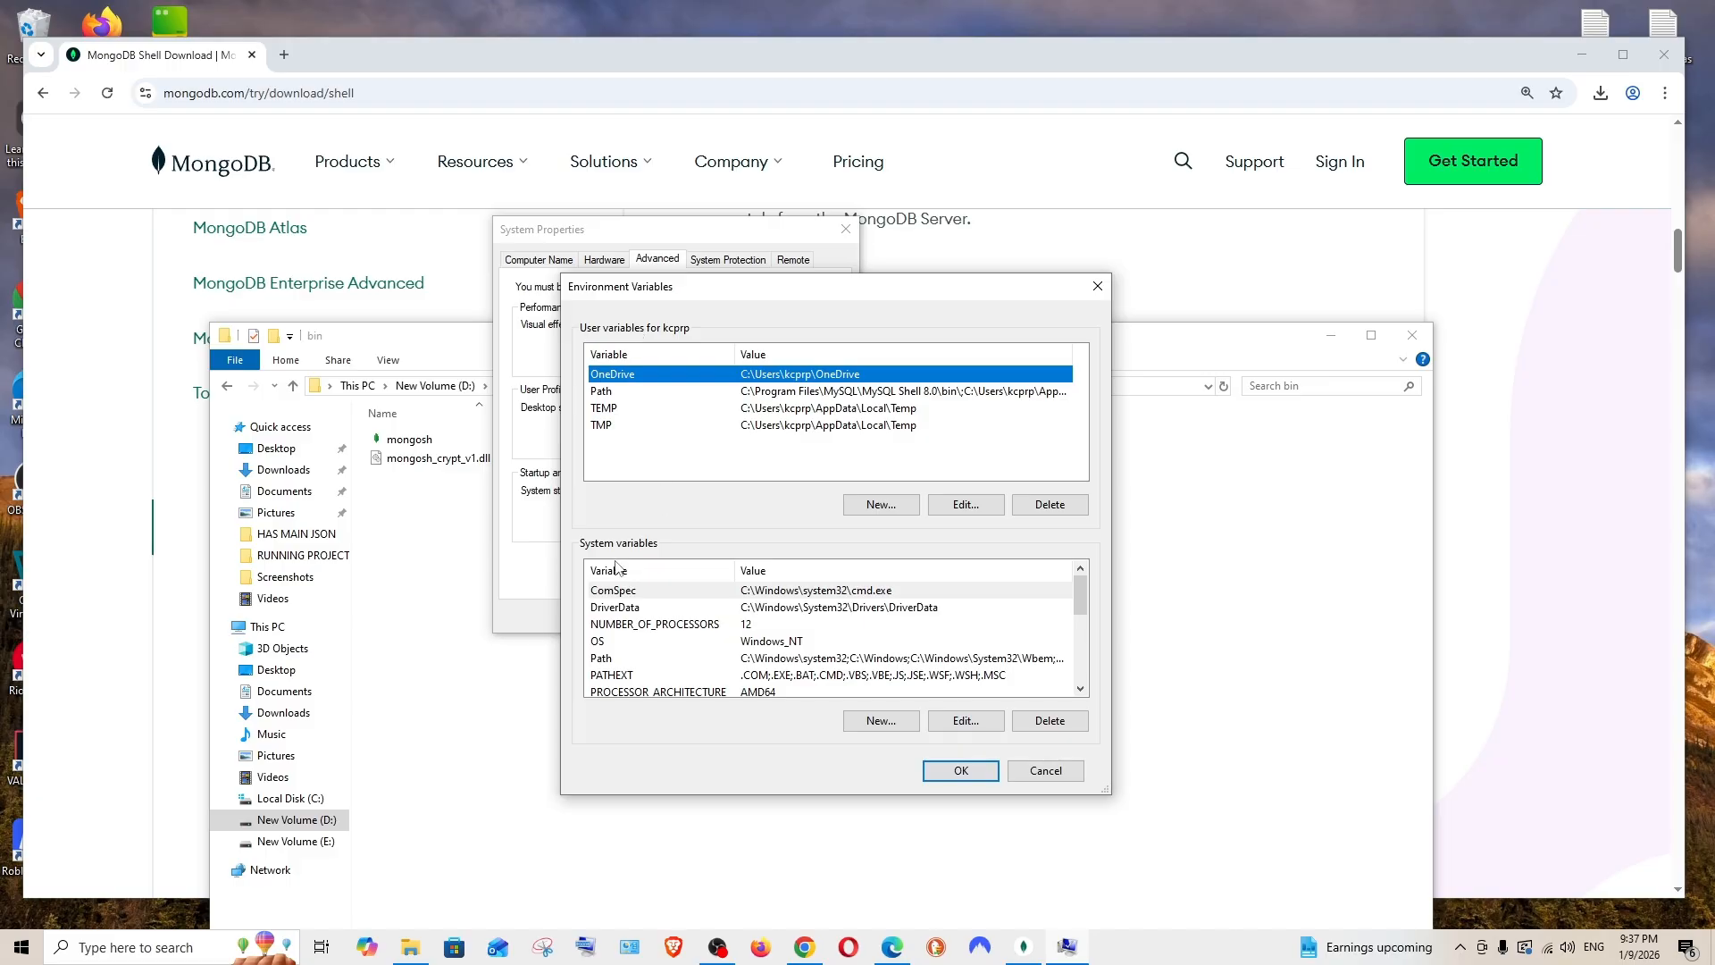
Add D:\mongosh-2.5.10-win32-x64\mongosh-2.5.10-win32-x64\bin to the user Path variable and confirm all open dialogs.
click(640, 393)
click(981, 506)
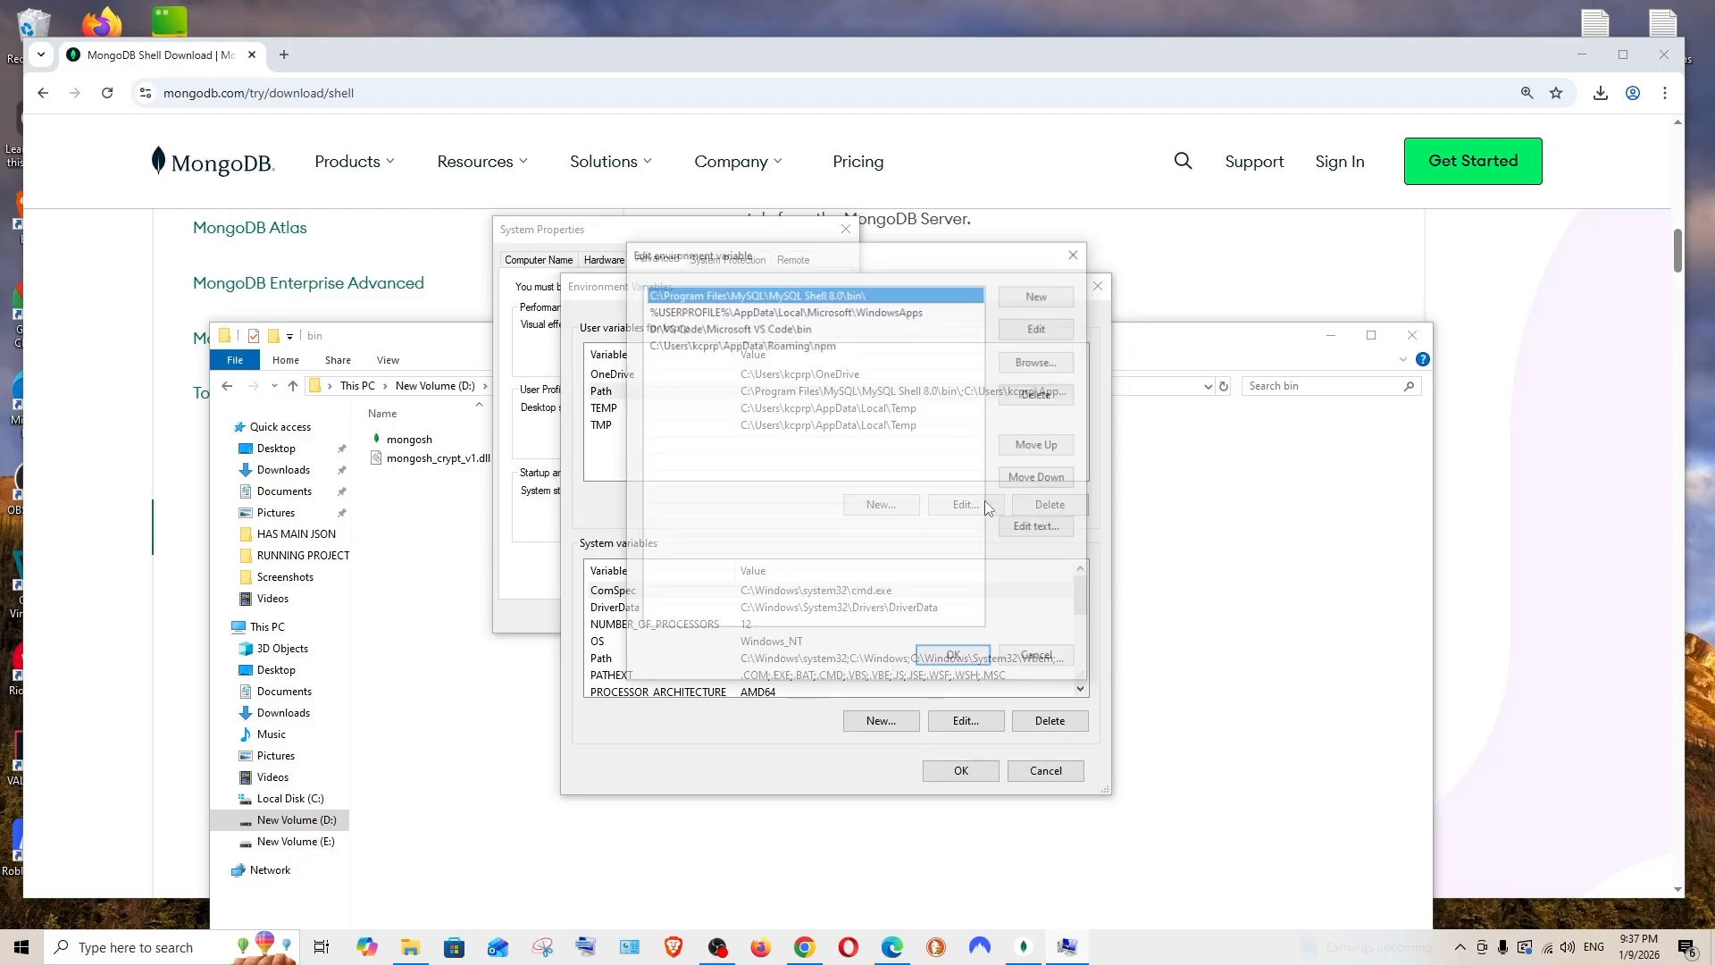
click(1052, 294)
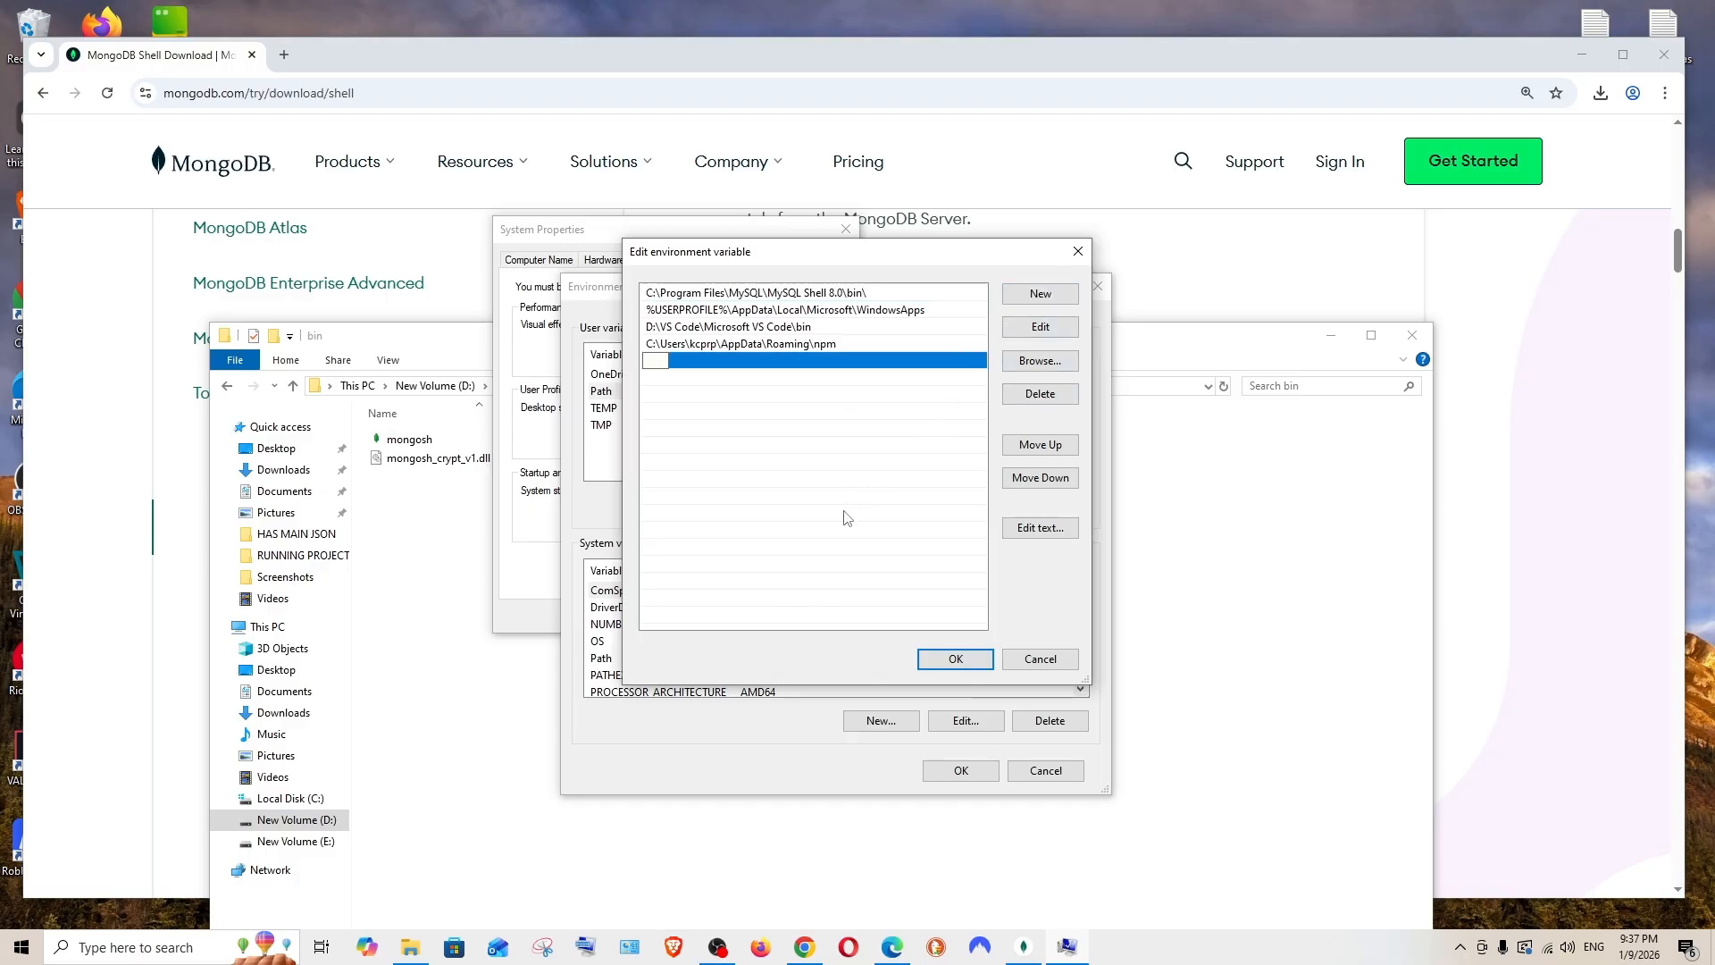
key(ctrl+v)
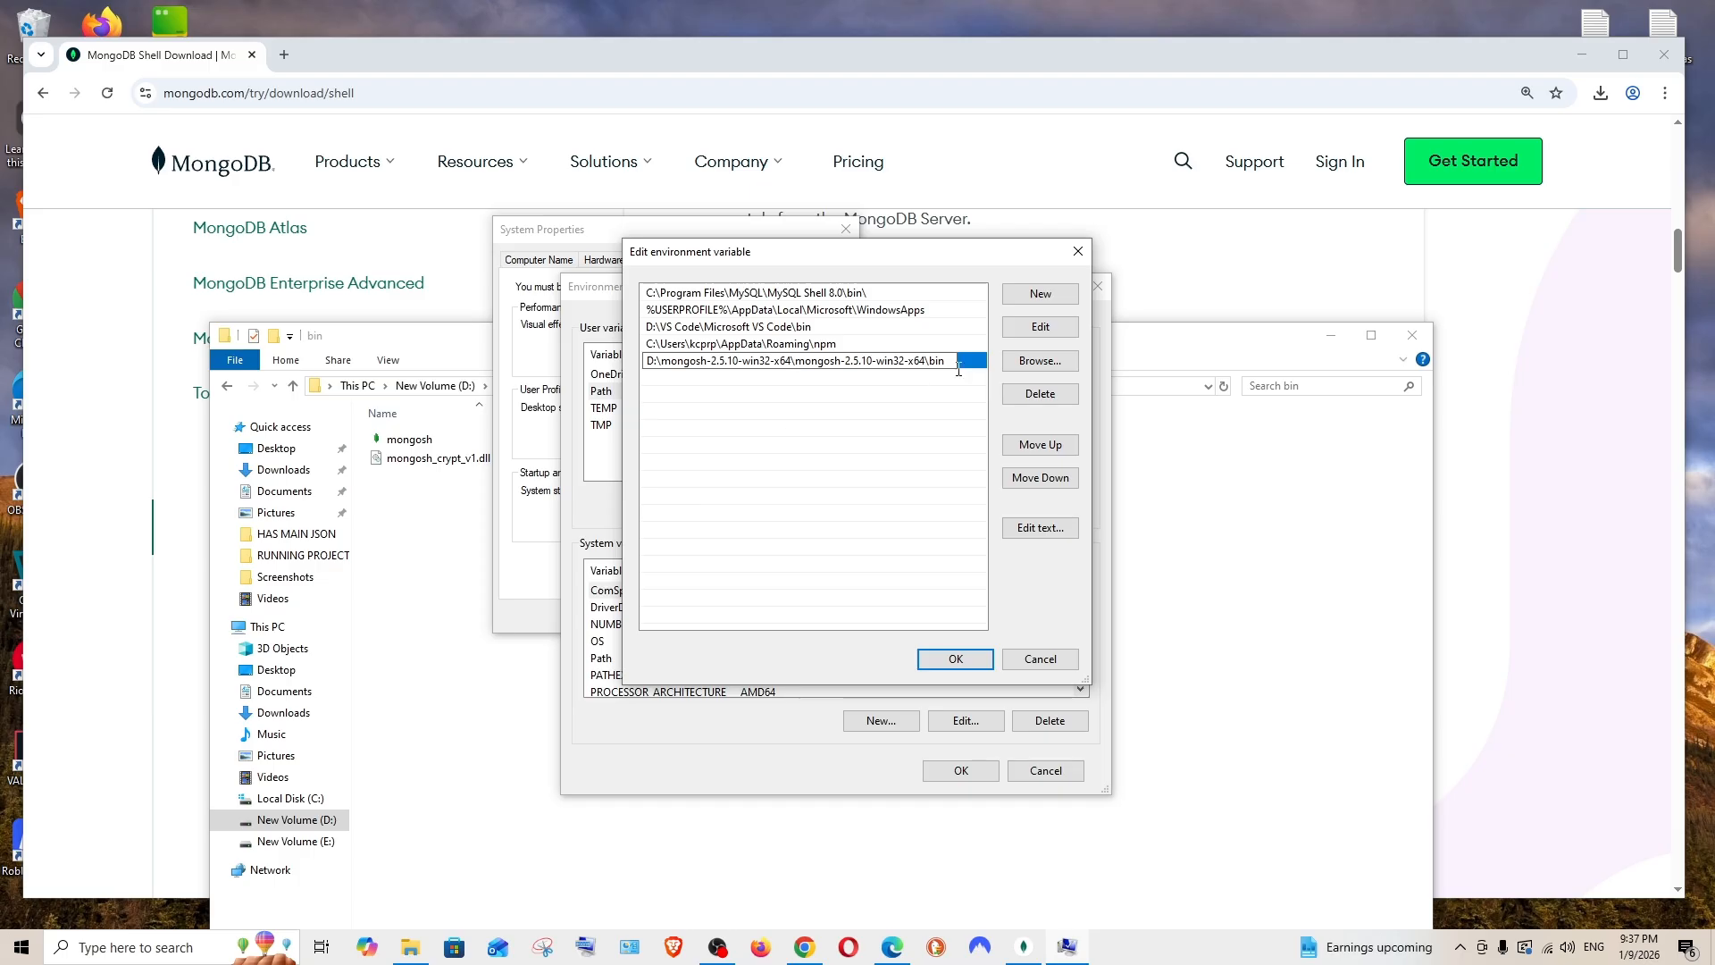
click(955, 660)
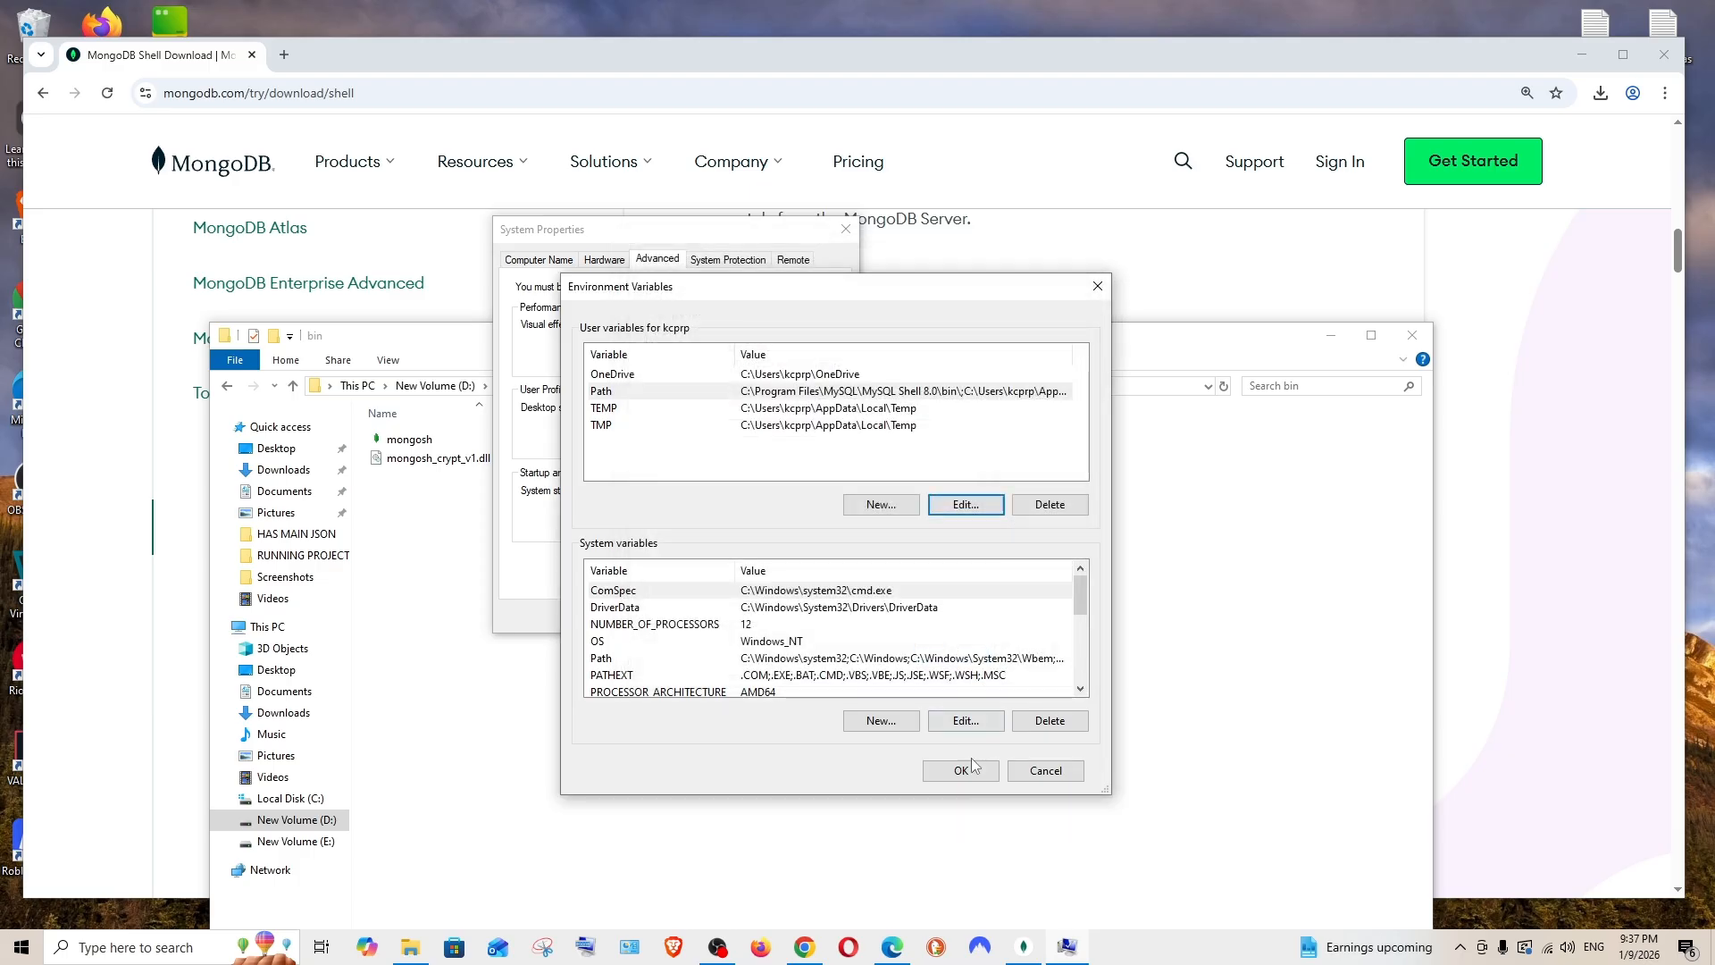
click(961, 770)
click(702, 616)
Open Command Prompt and start the MongoDB shell with the mongosh command.
click(223, 946)
text(cmd)
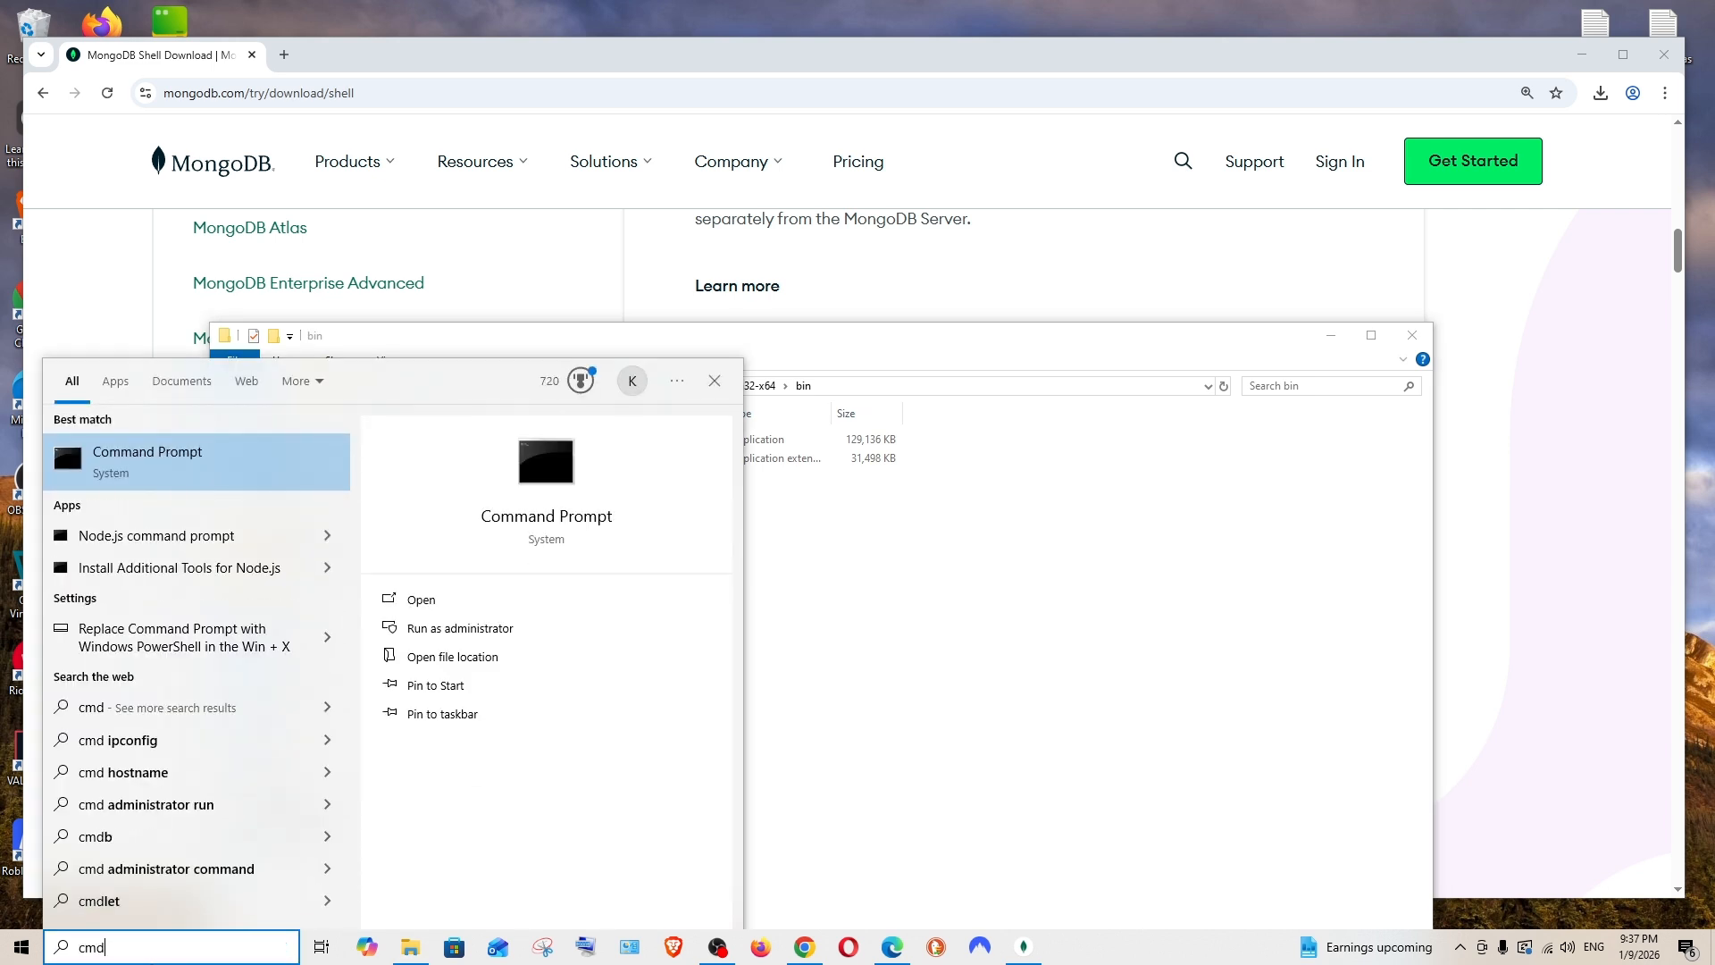
click(66, 430)
scroll(476, 199, up, 6)
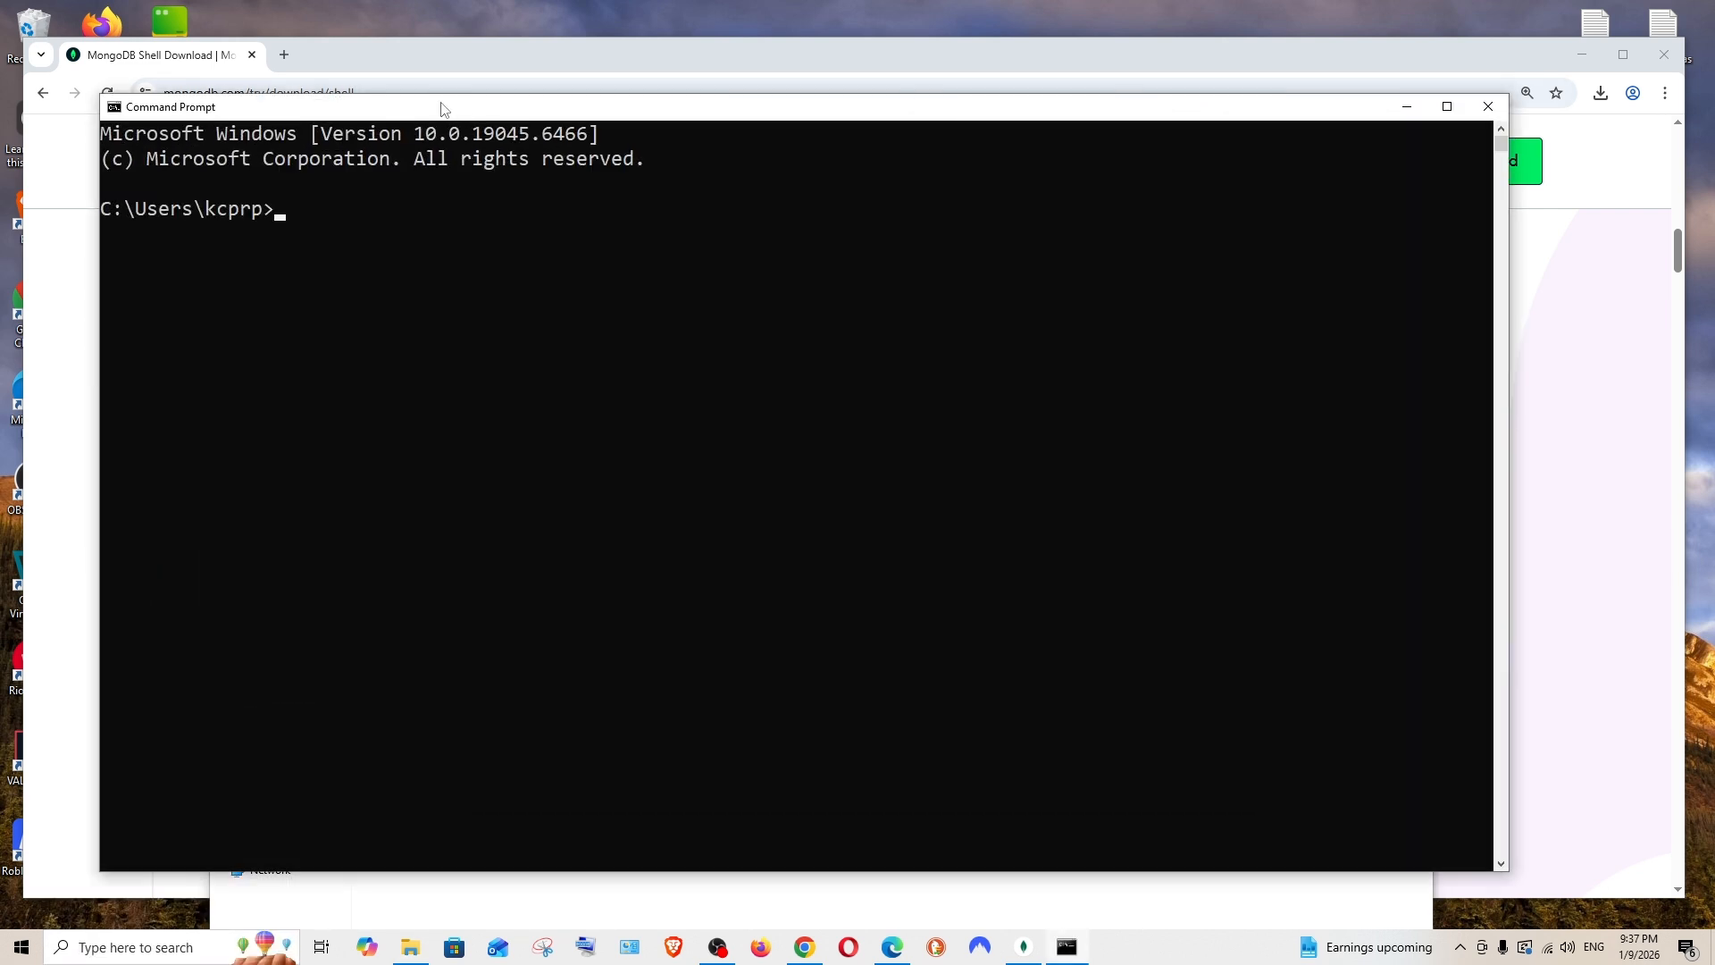
drag(441, 101, 592, 573)
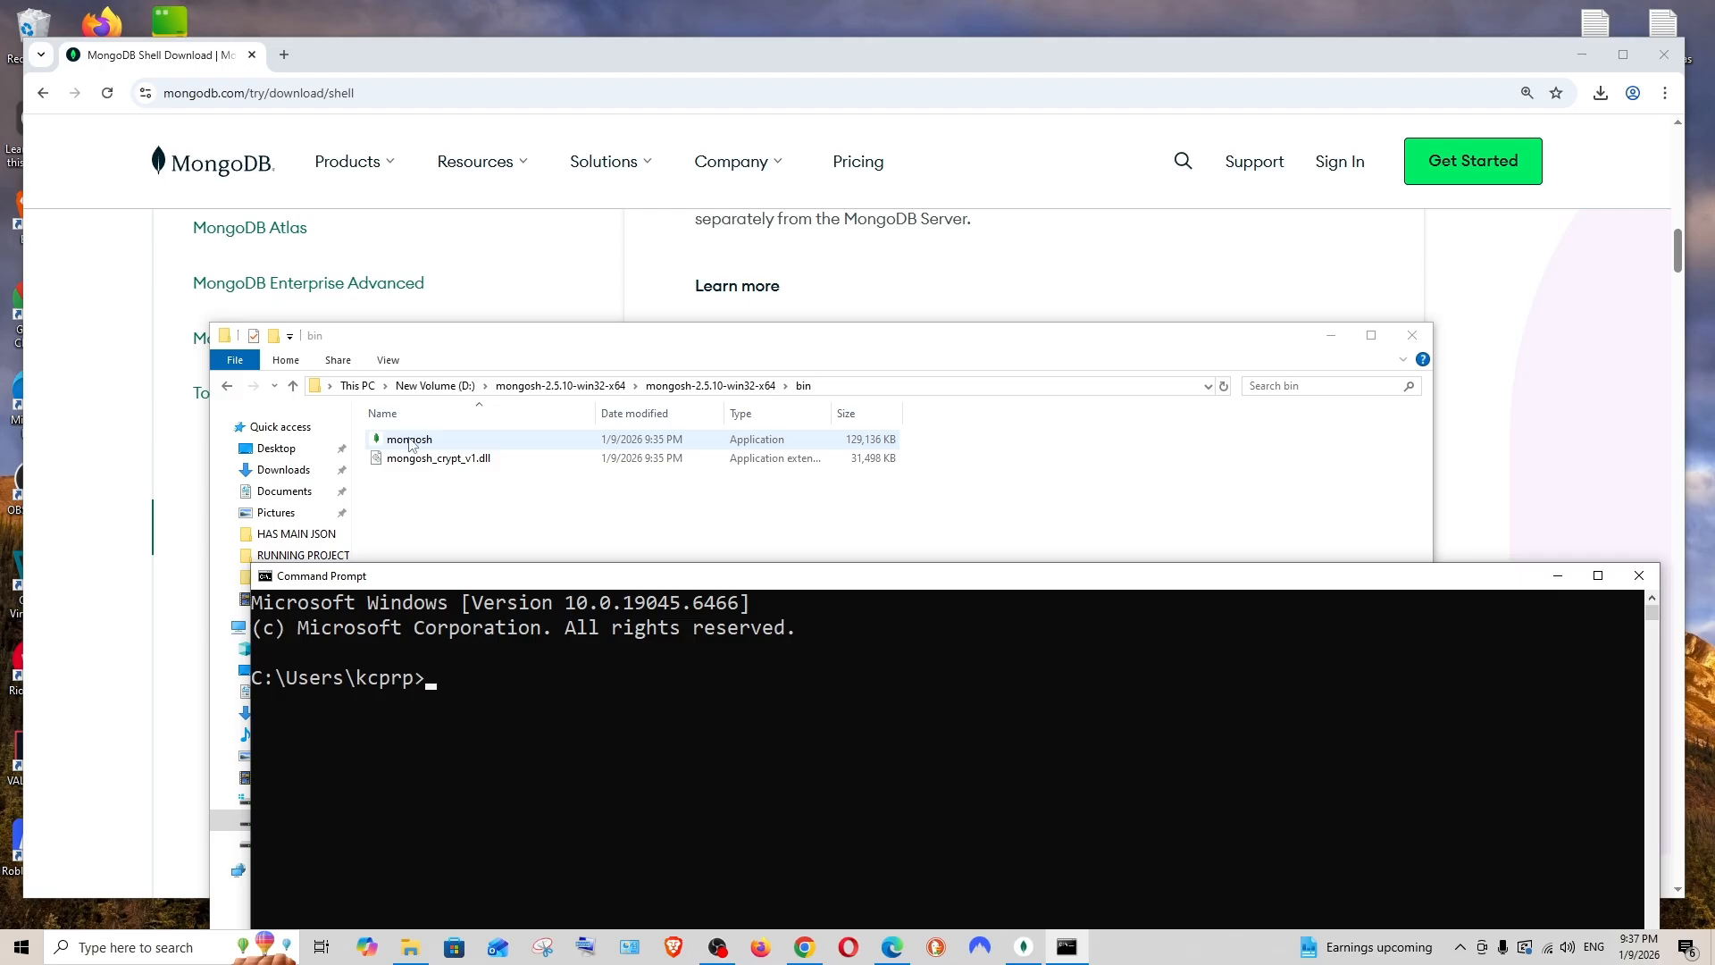
text(mongosh)
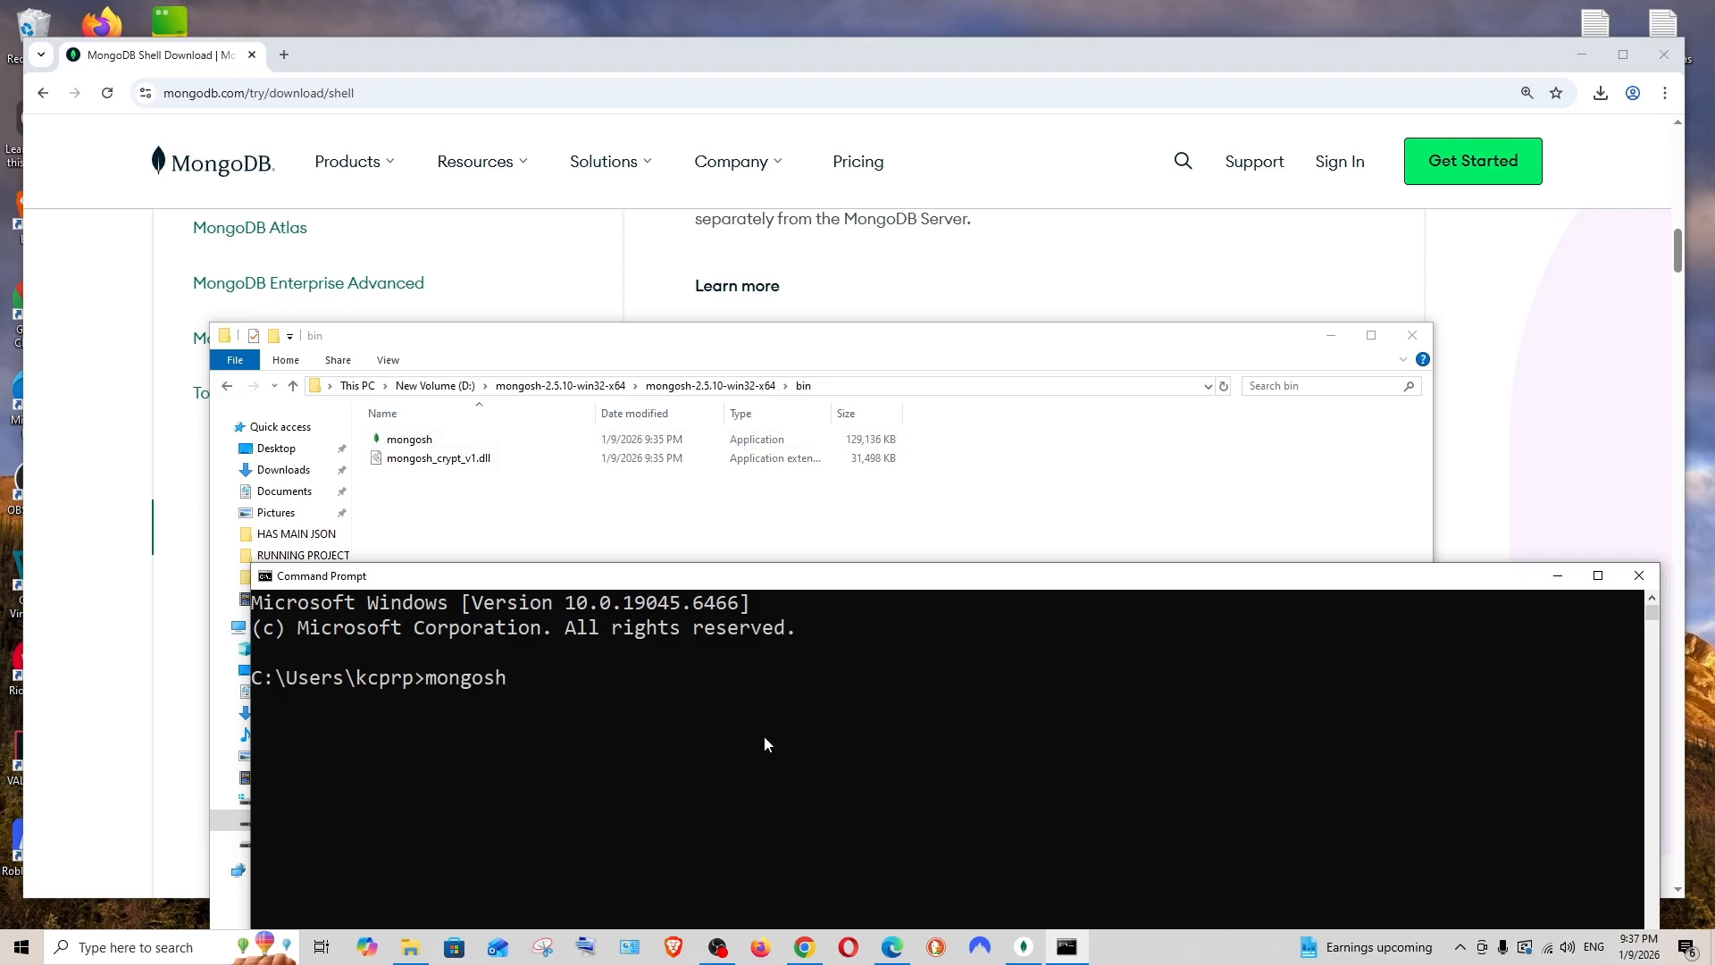
key(Return)
List the server's databases with show dbs; and compare the DEMOOOO entry with the one in MongoDB Compass.
drag(738, 576, 662, 90)
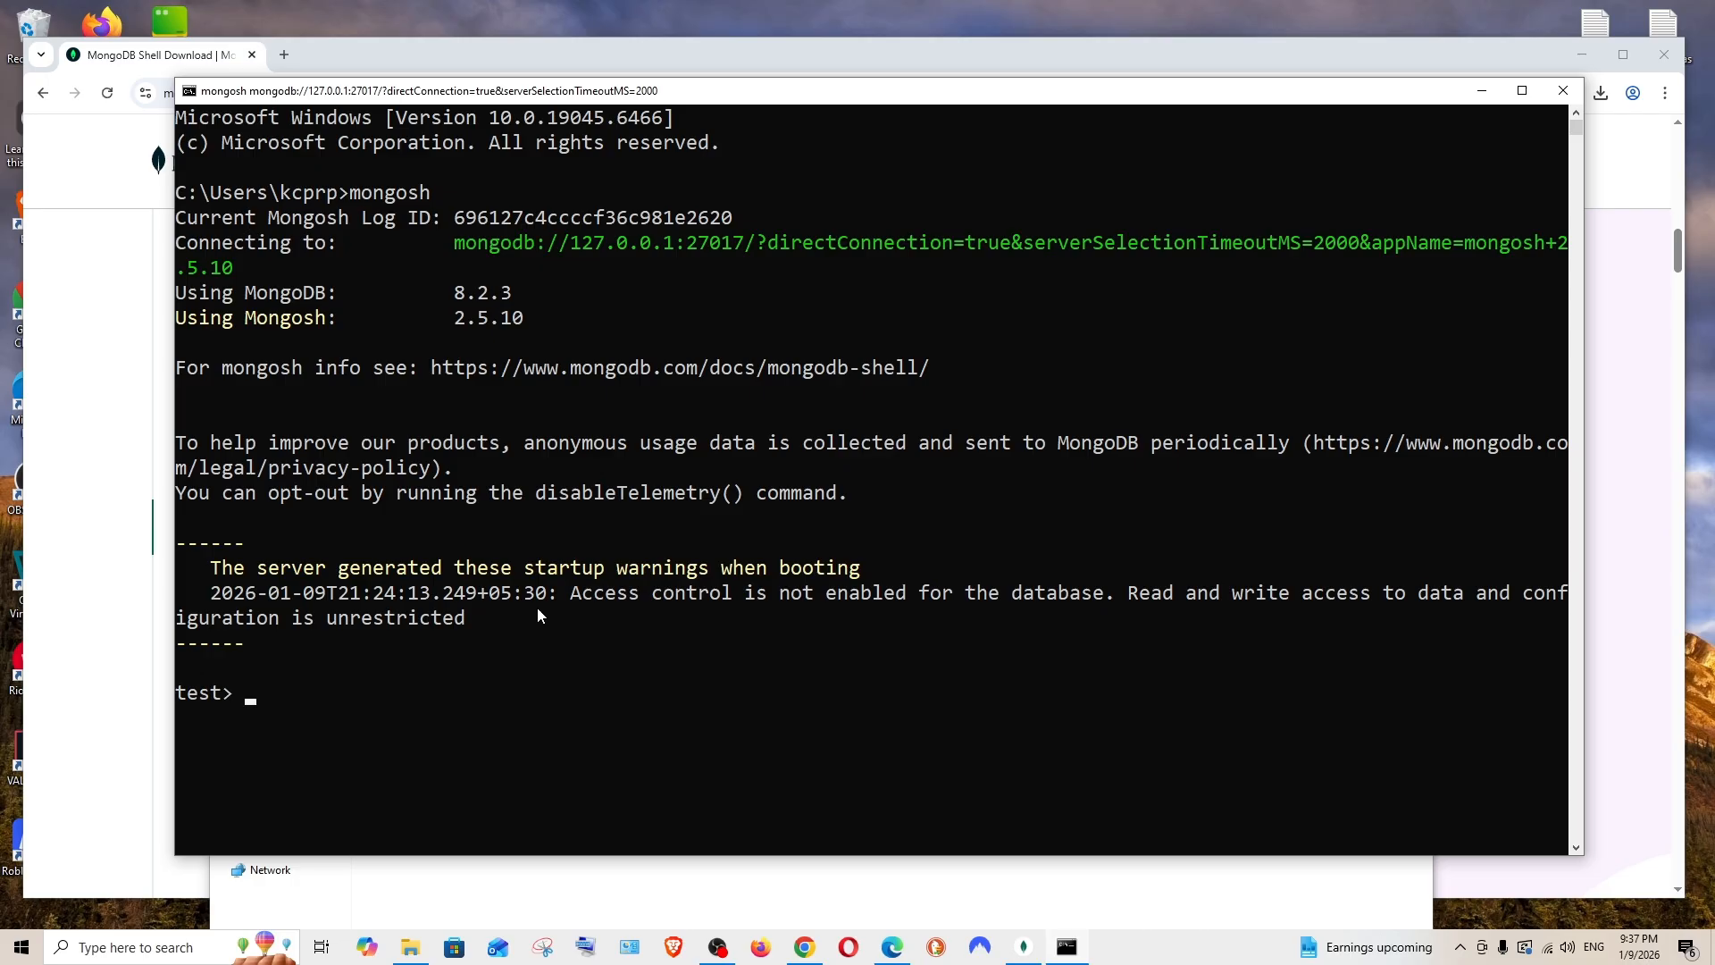
text(show dbs;)
key(Return)
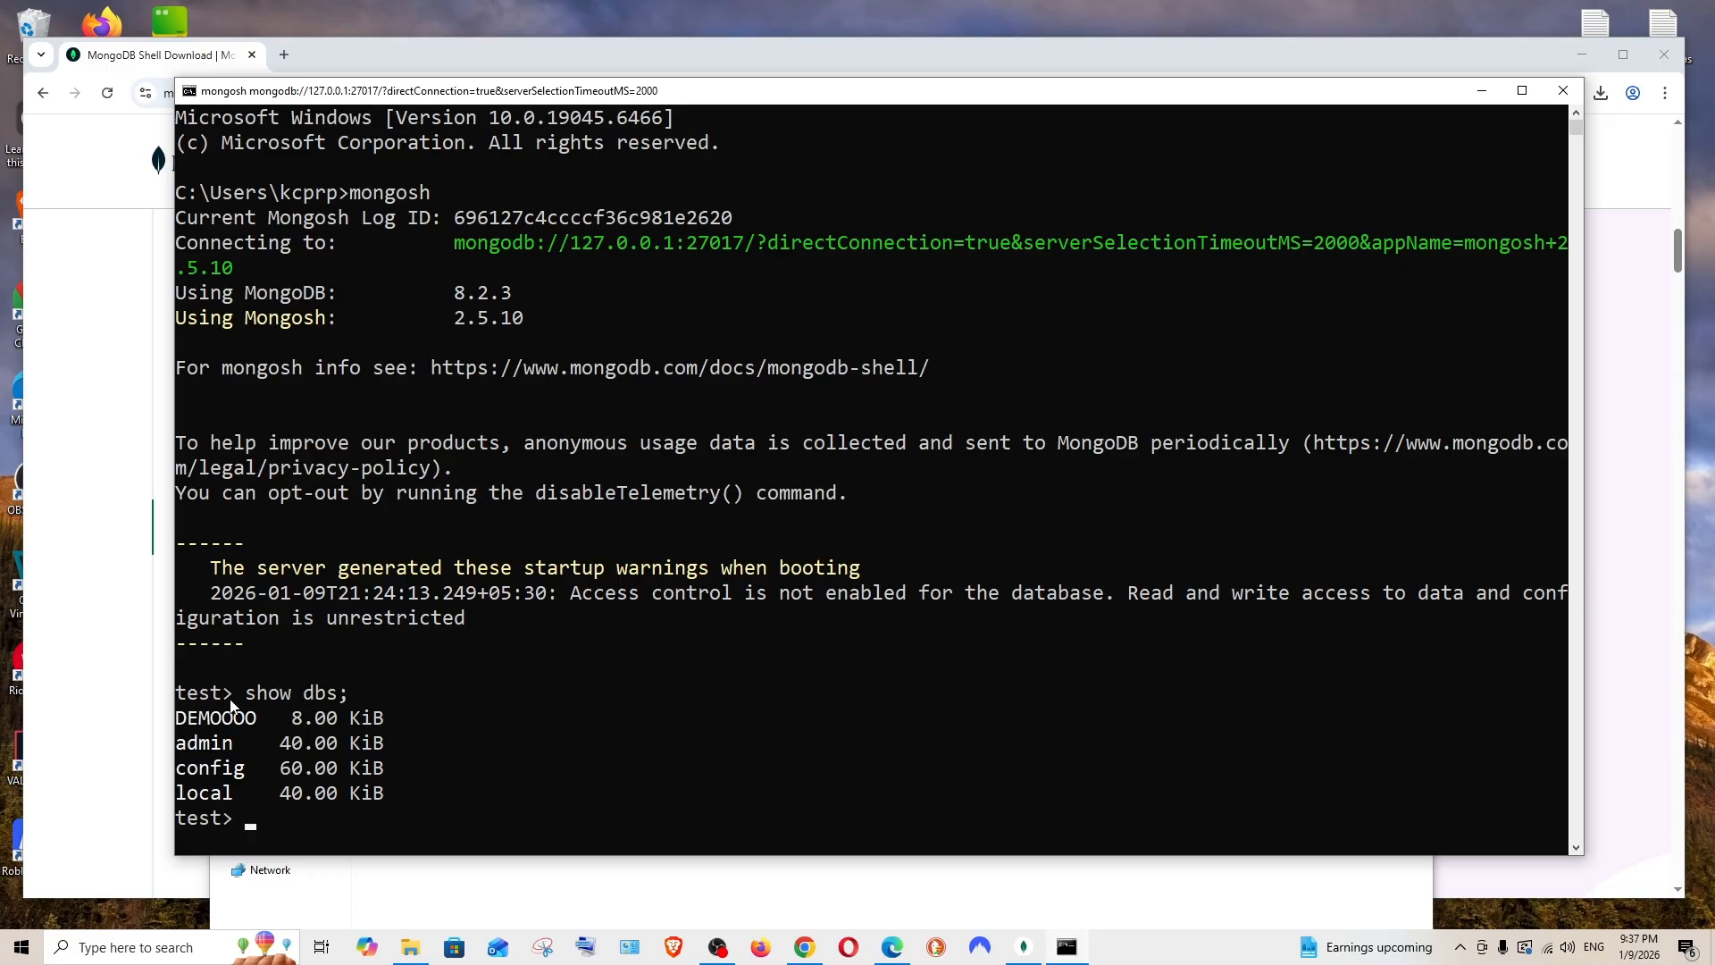
drag(179, 724, 282, 726)
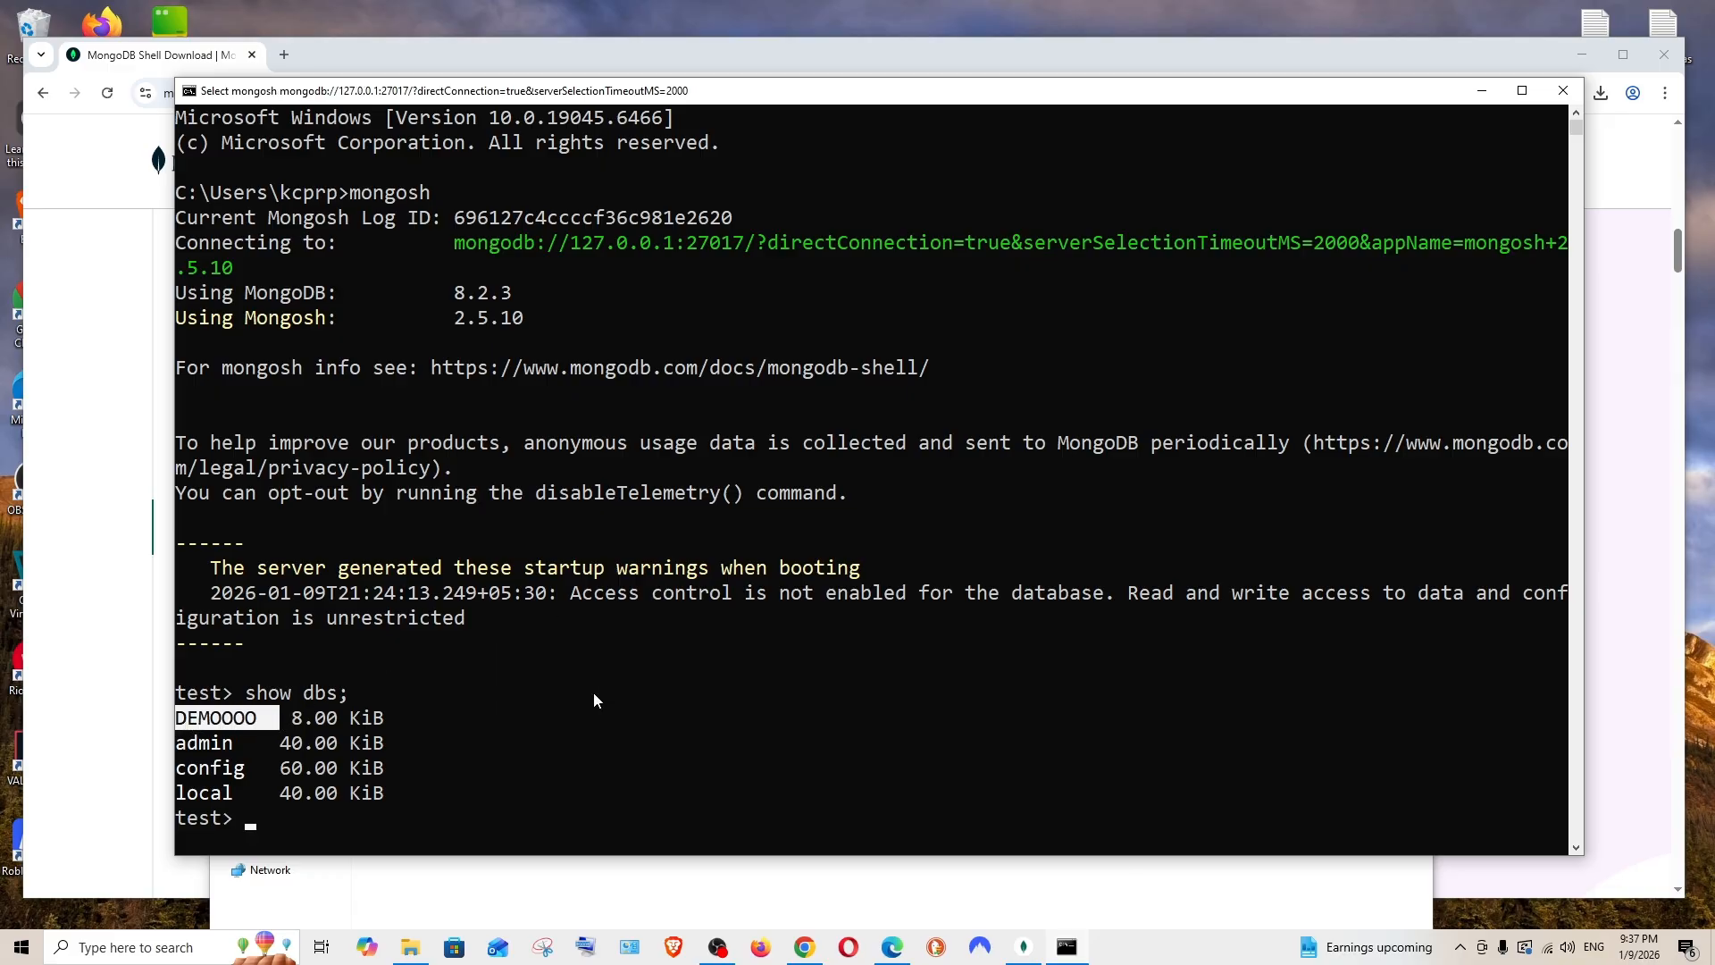
click(1034, 938)
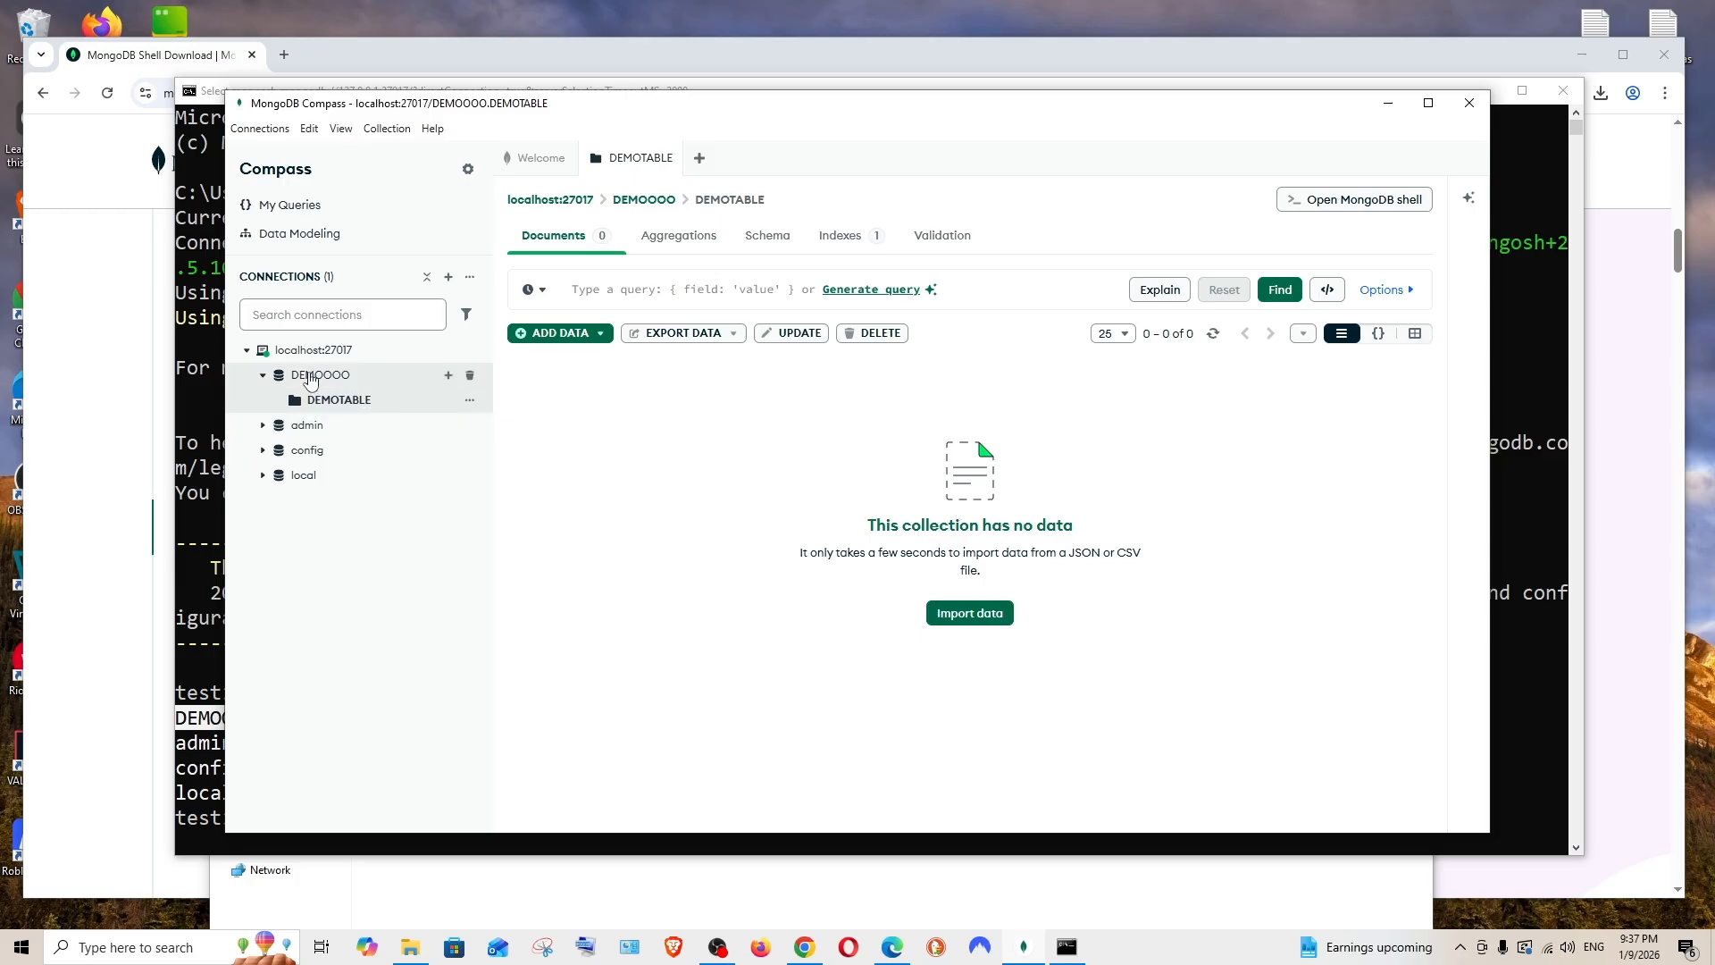
click(1390, 100)
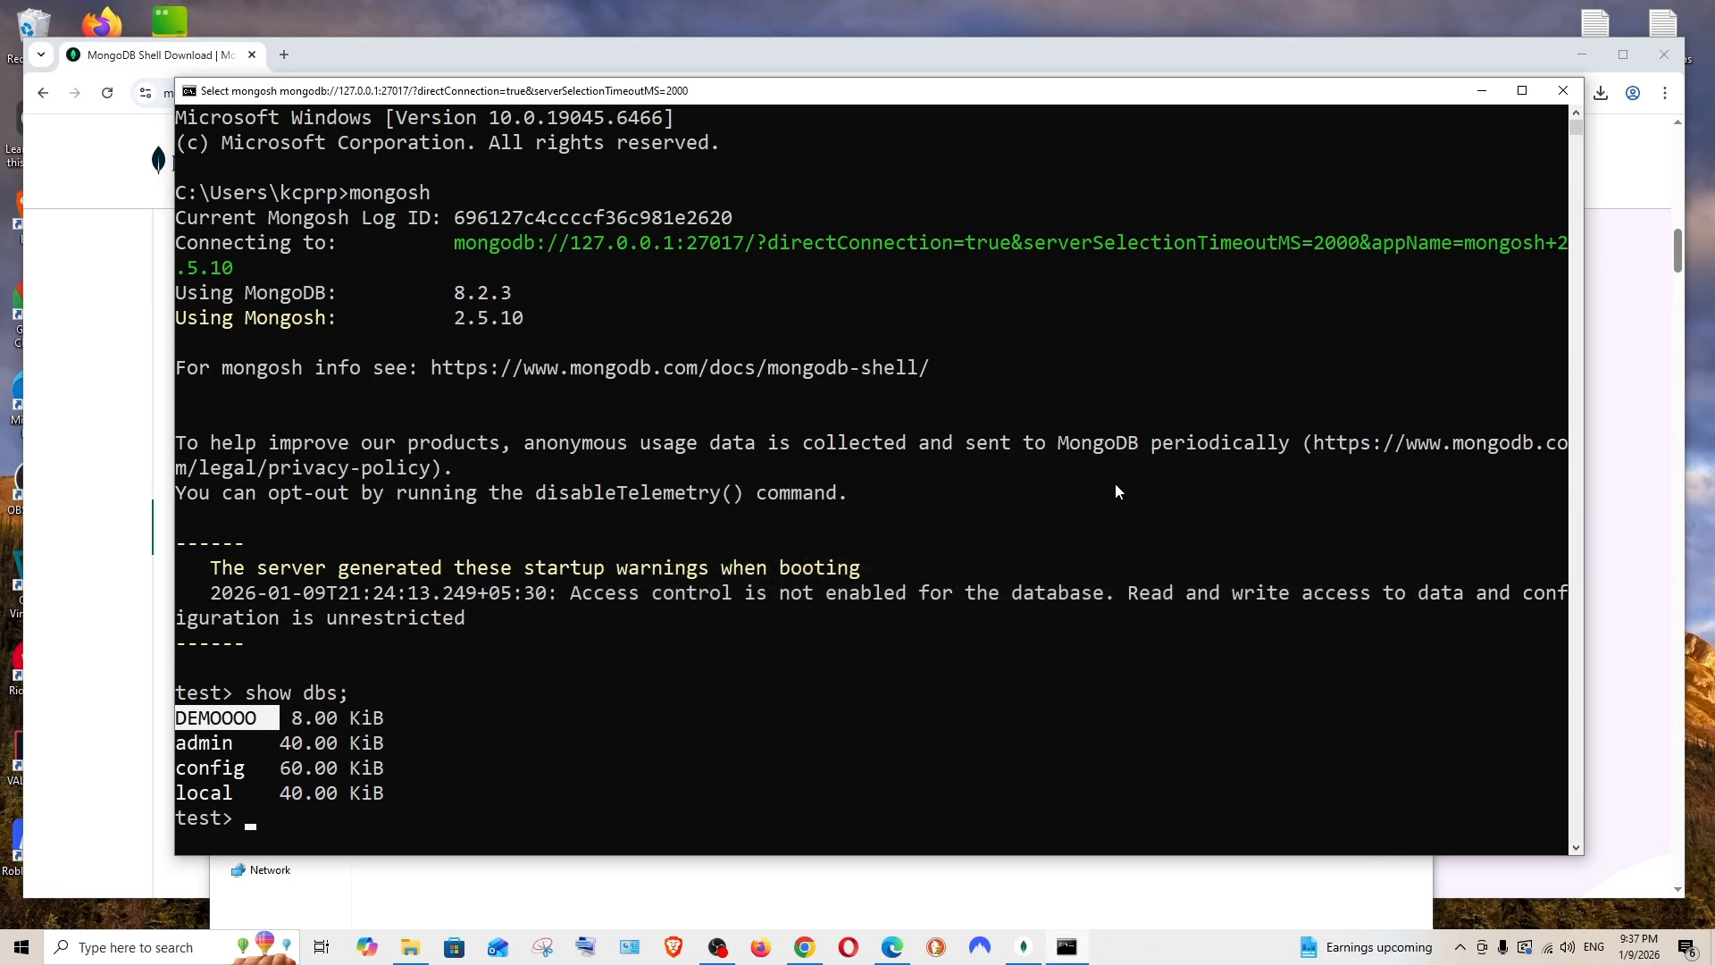